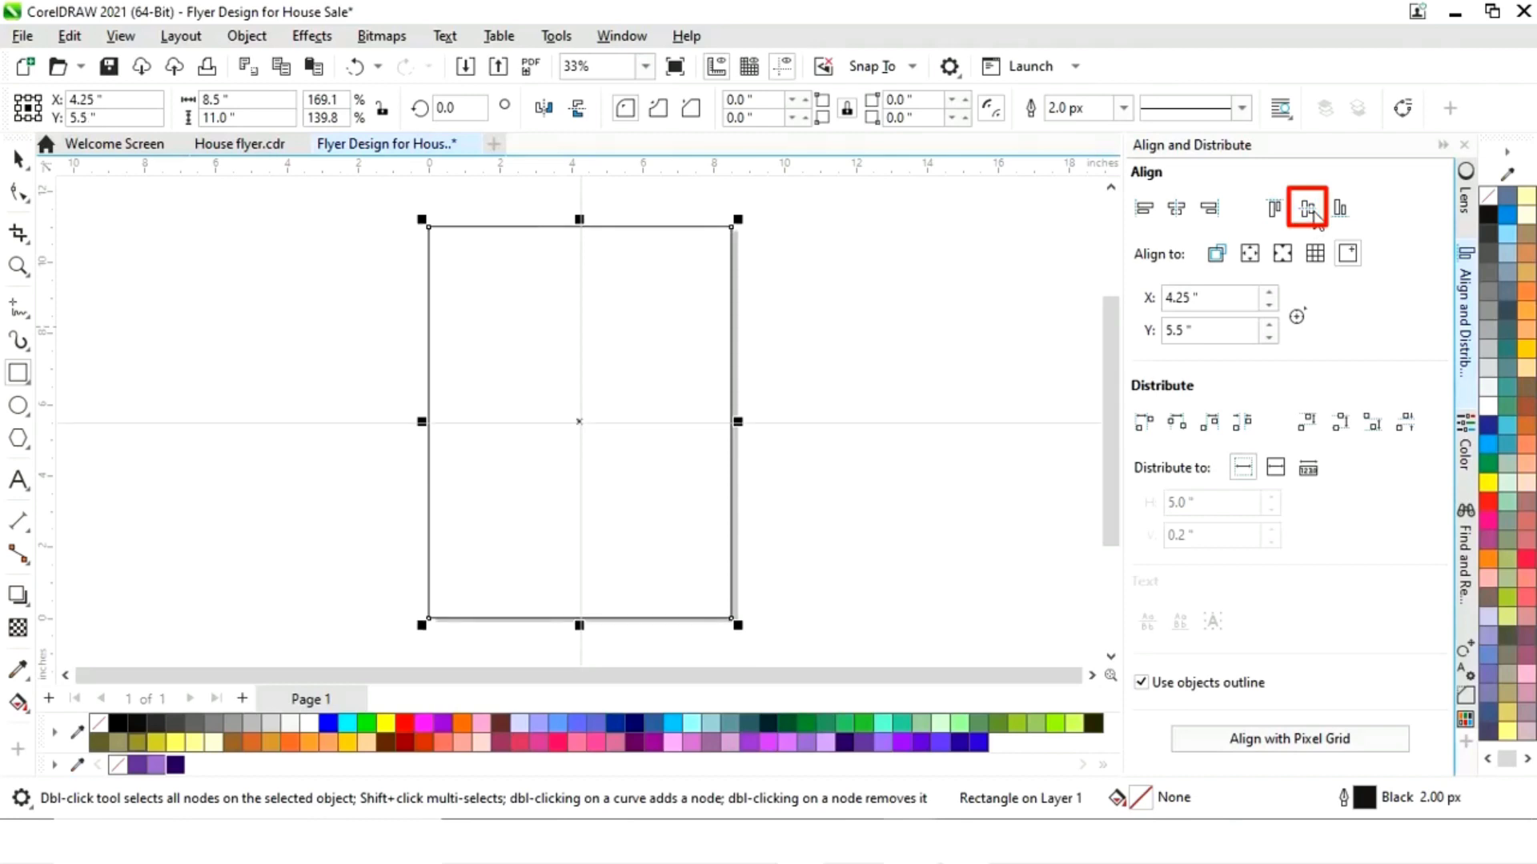
Copy the page-sized rectangle at a reduced size of about 6.56 by 8.49 in, anchored at its lower-right corner
left_click(1442, 145)
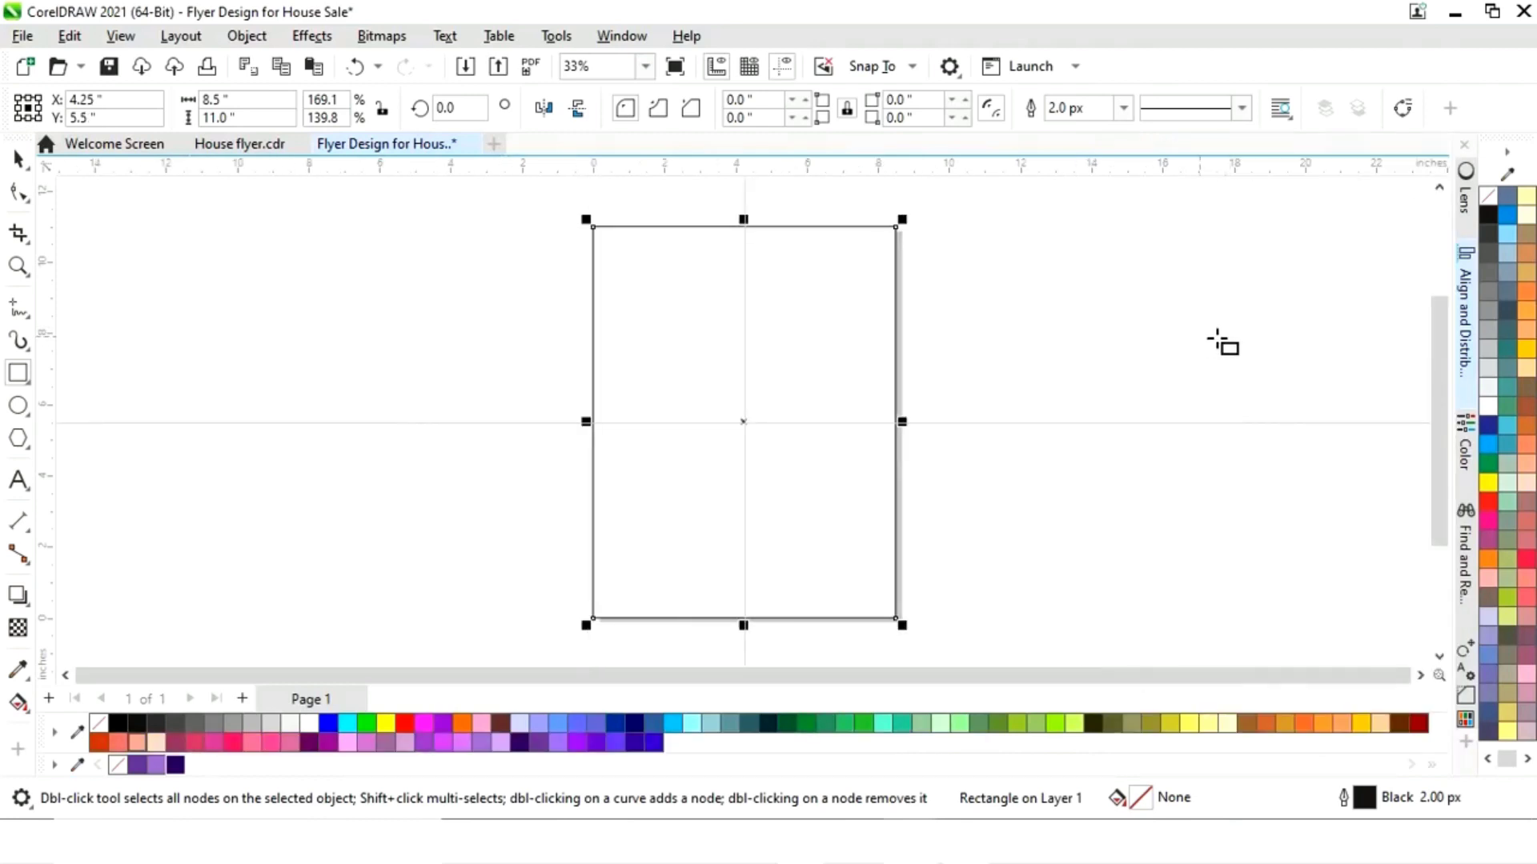
left_click(18, 158)
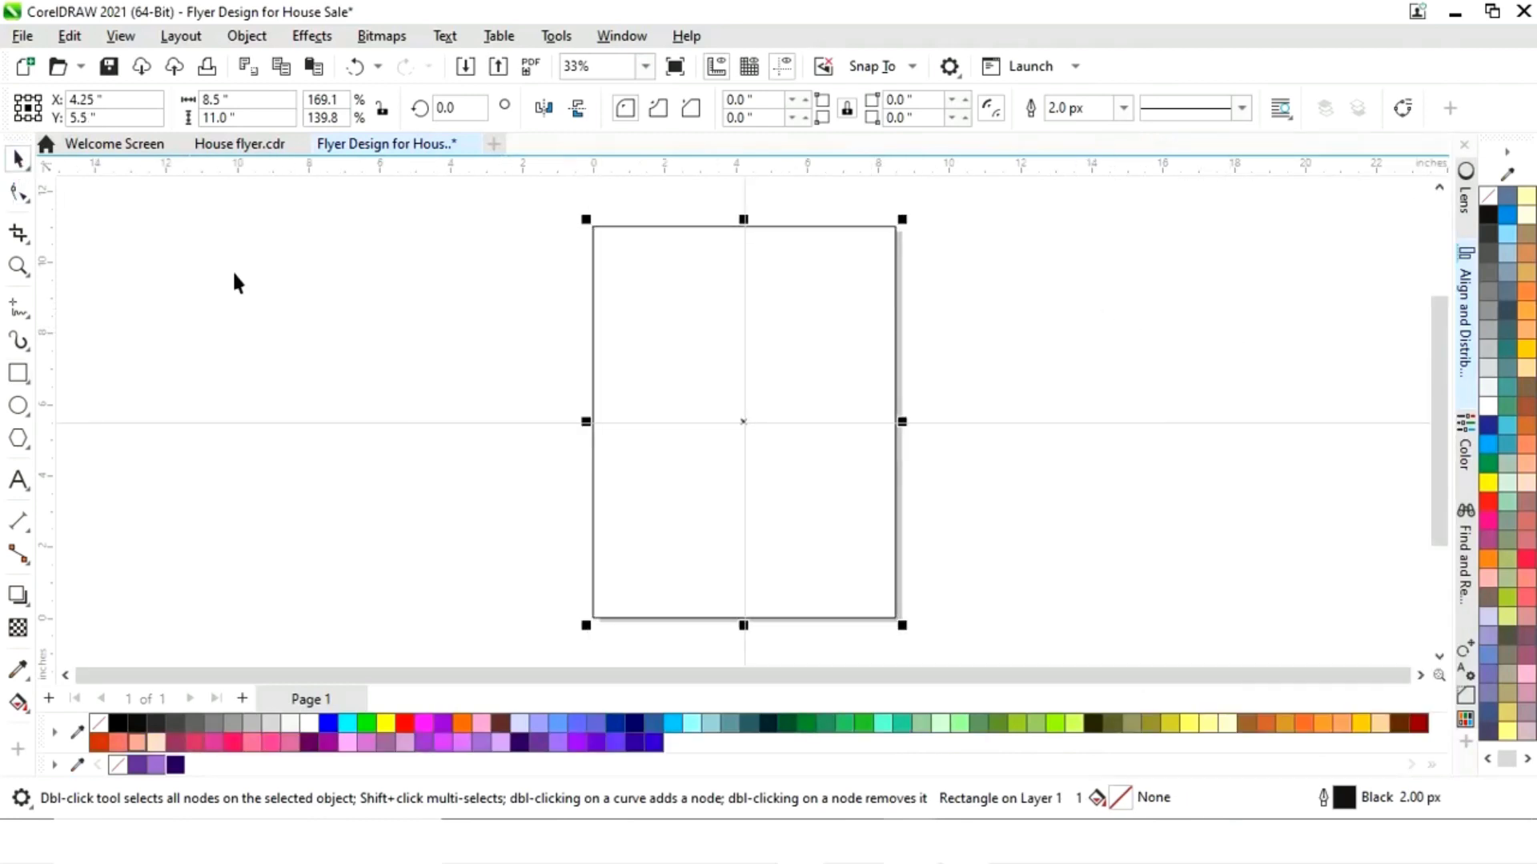
left_click(302, 301)
left_click(748, 412)
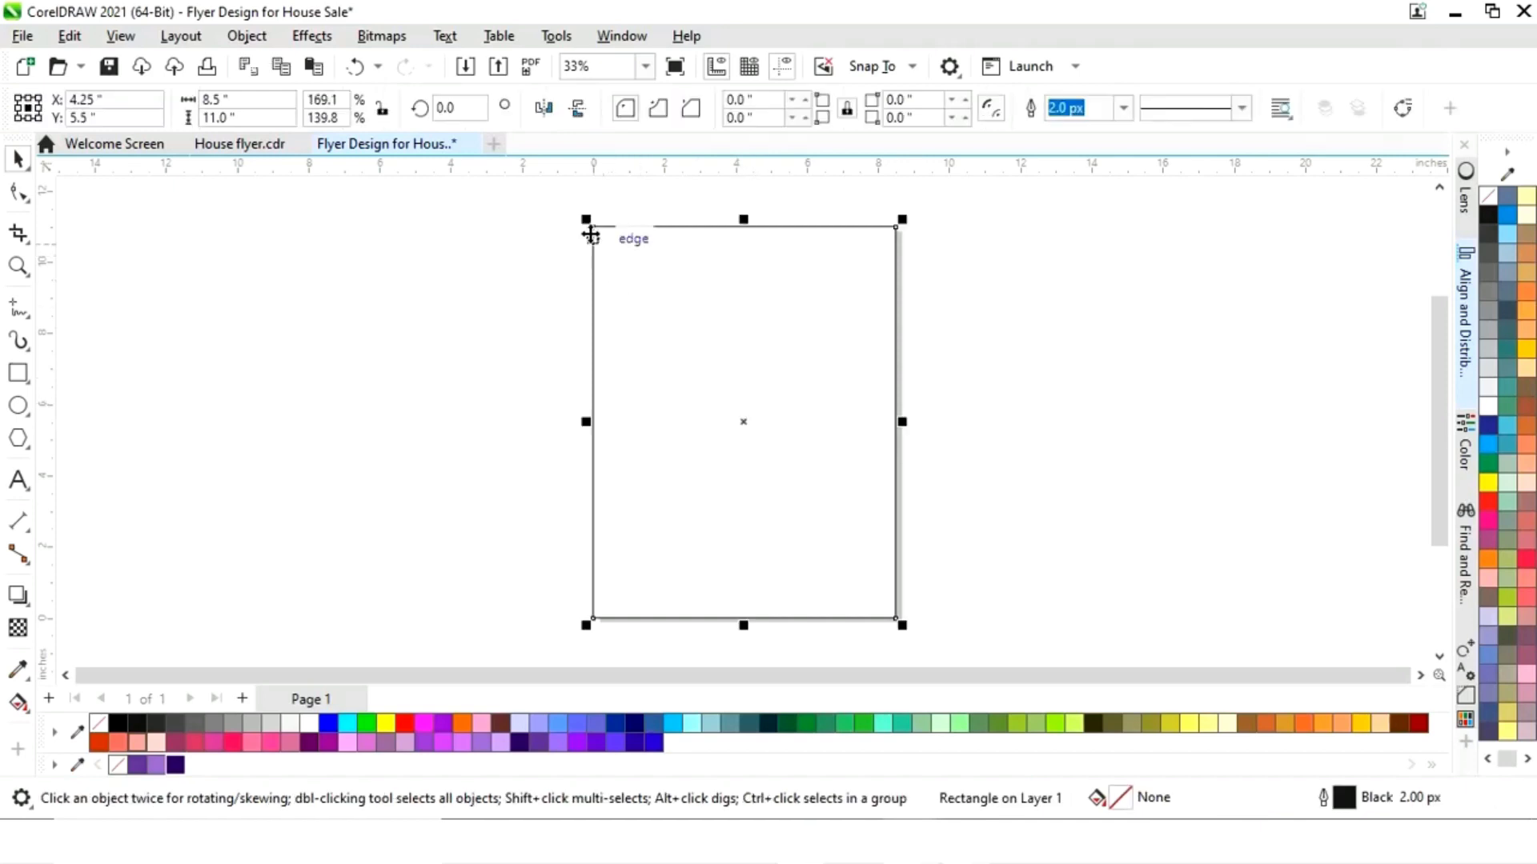
left_click_drag(599, 229, 661, 317)
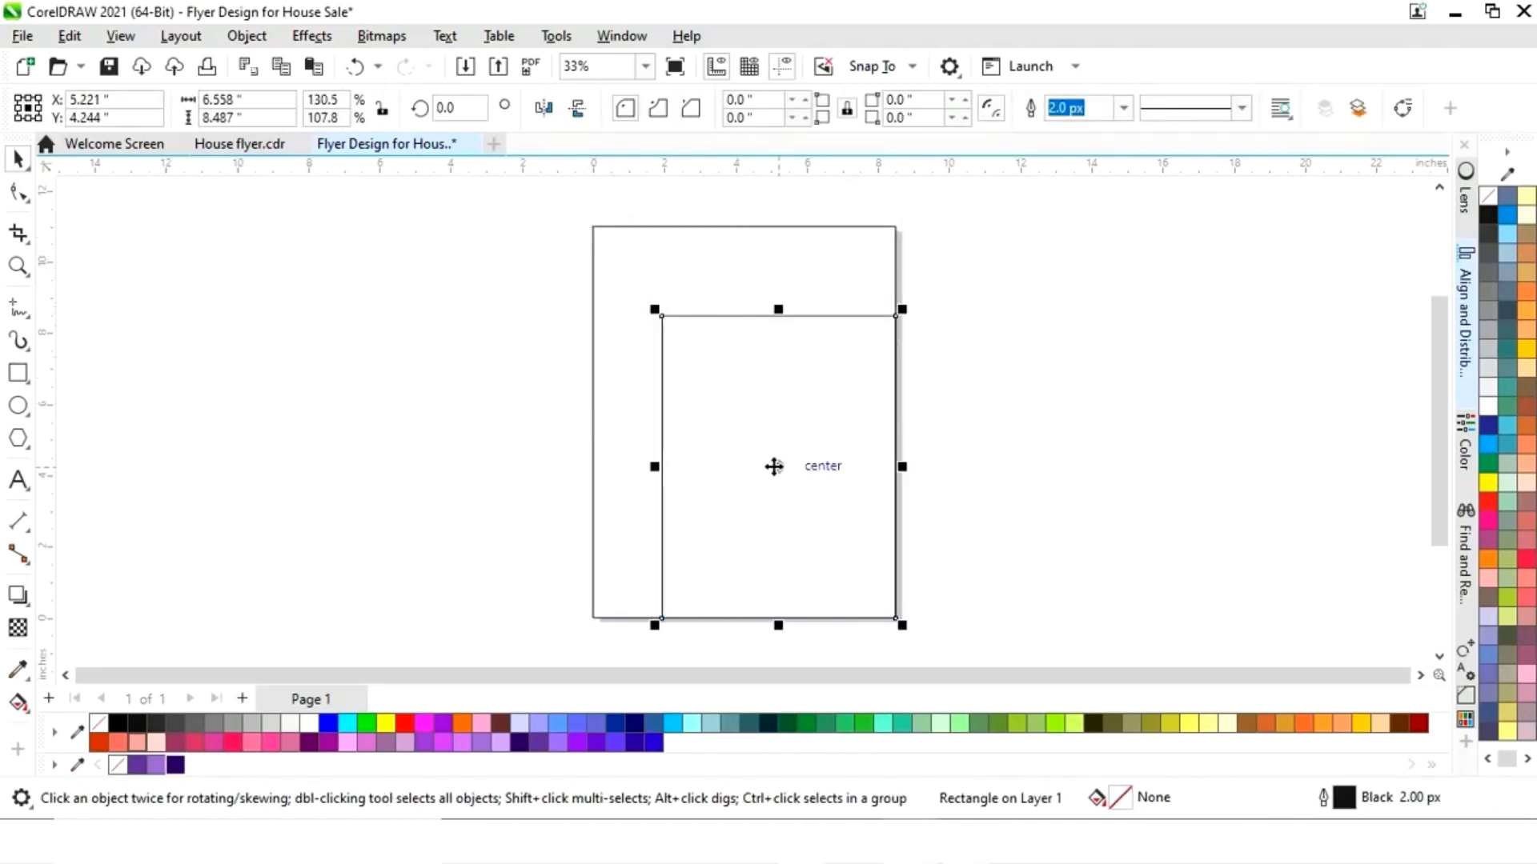
Convert the smaller rectangle to curves, delete its upper-left node, and move its lower-left node to the page's lower-left corner
right_click(773, 467)
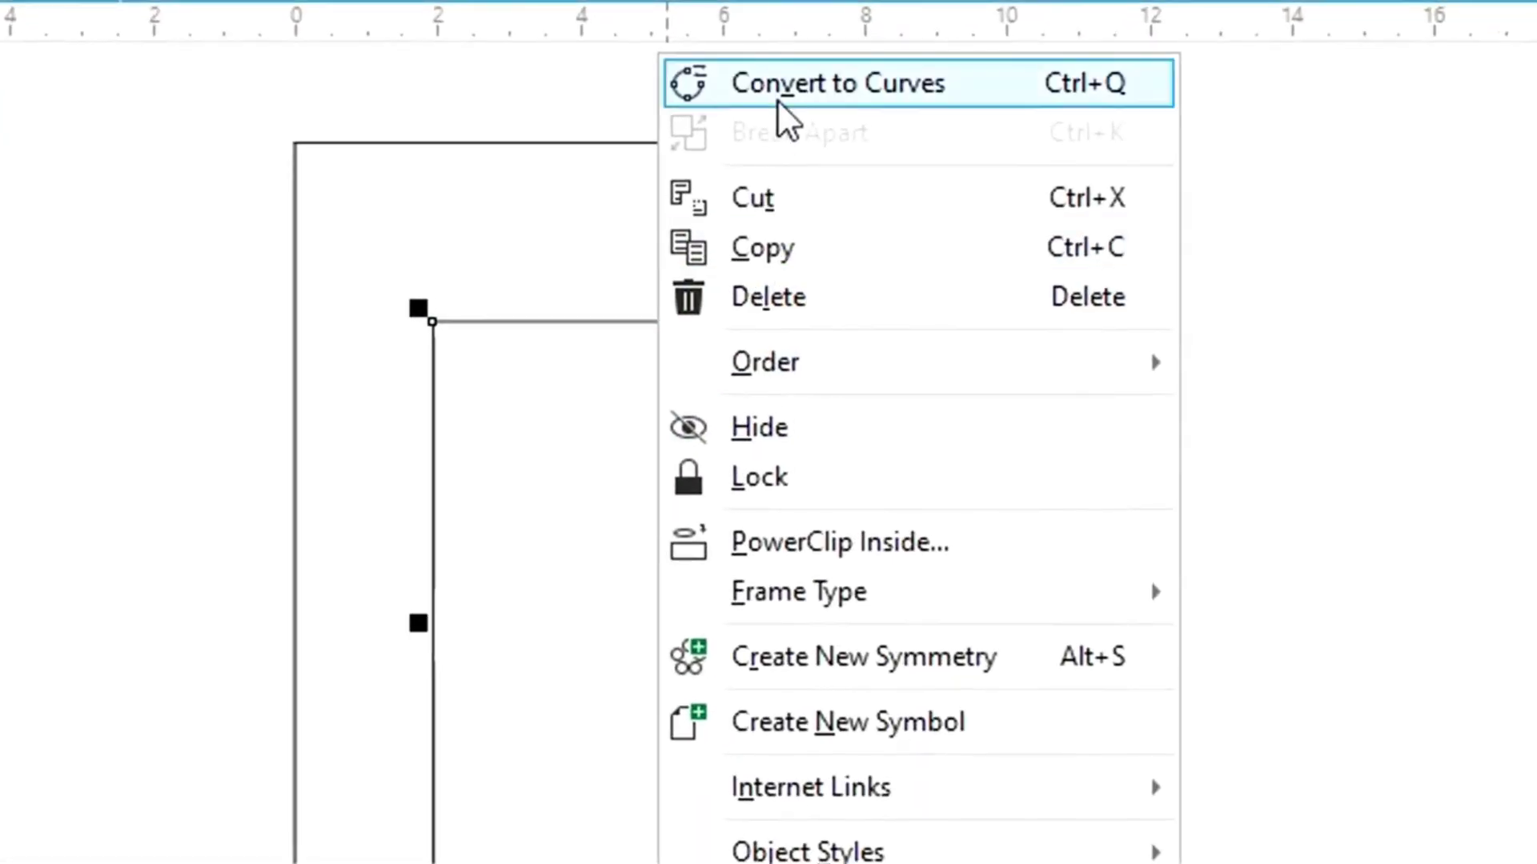
left_click(785, 90)
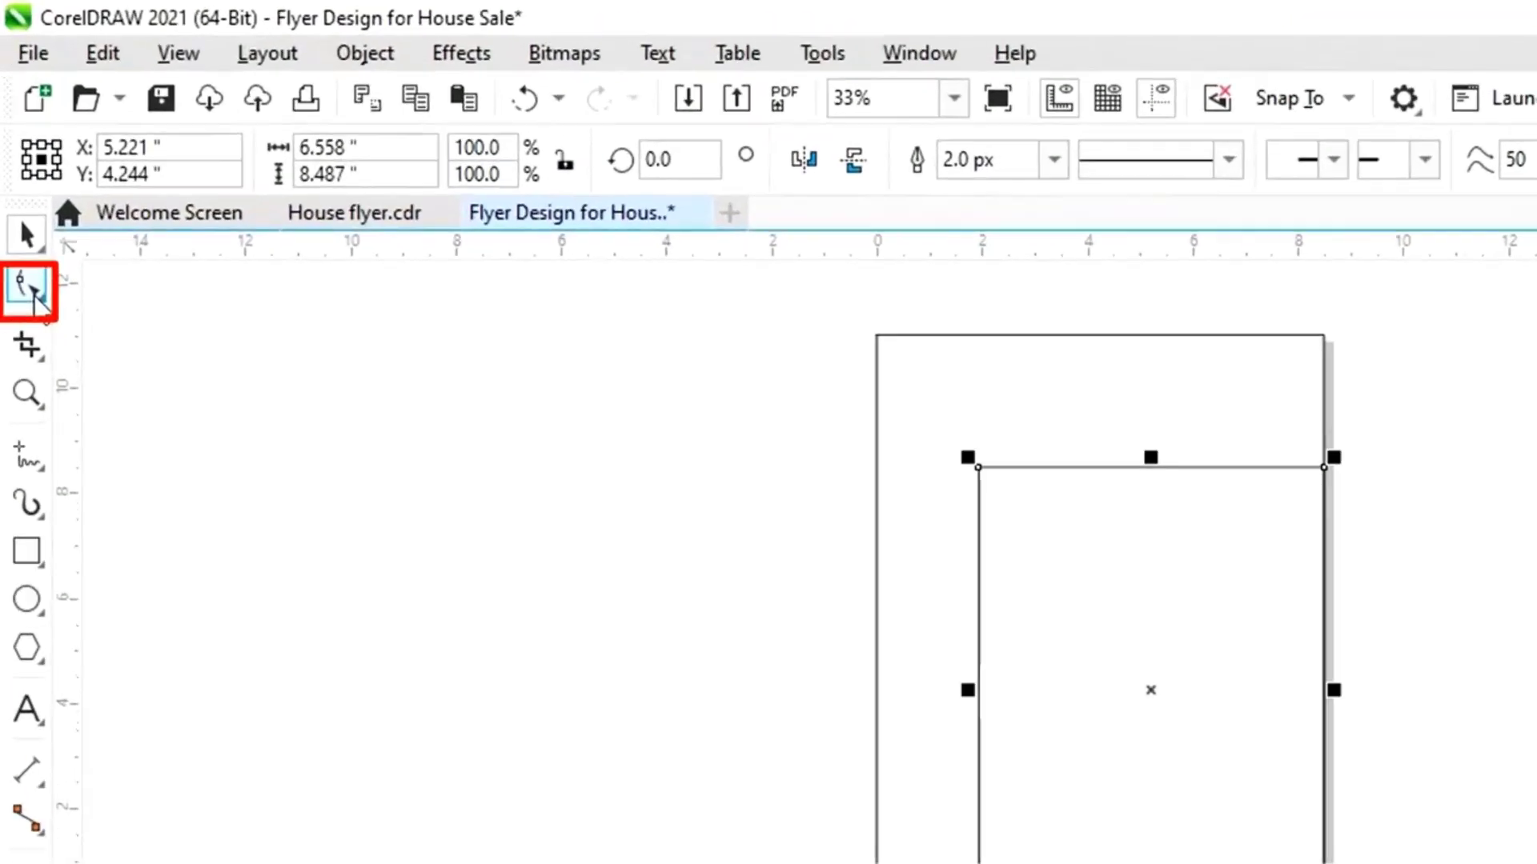
left_click(46, 397)
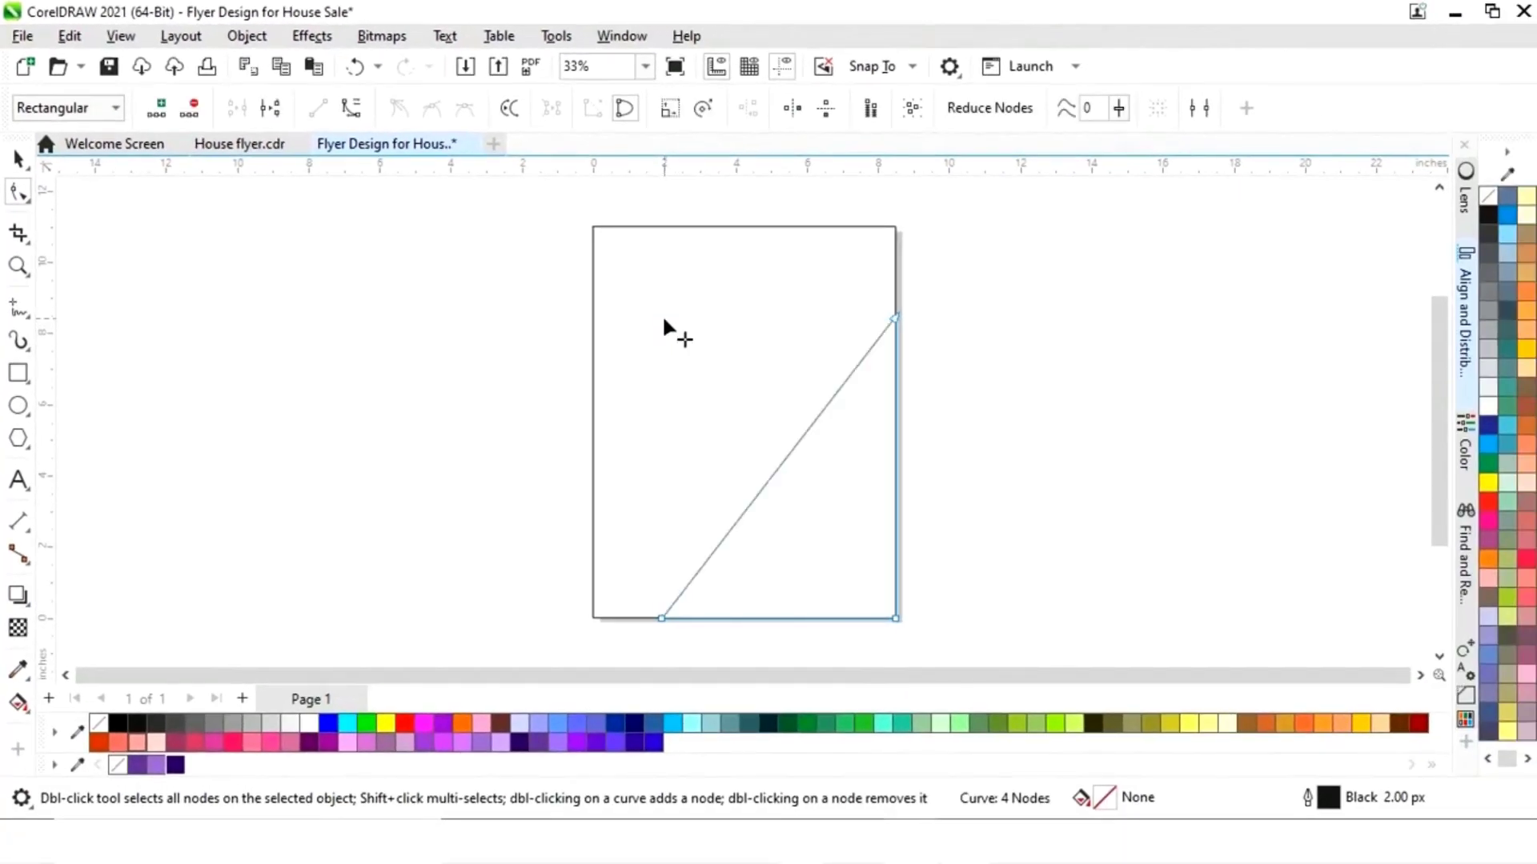
key("Delete")
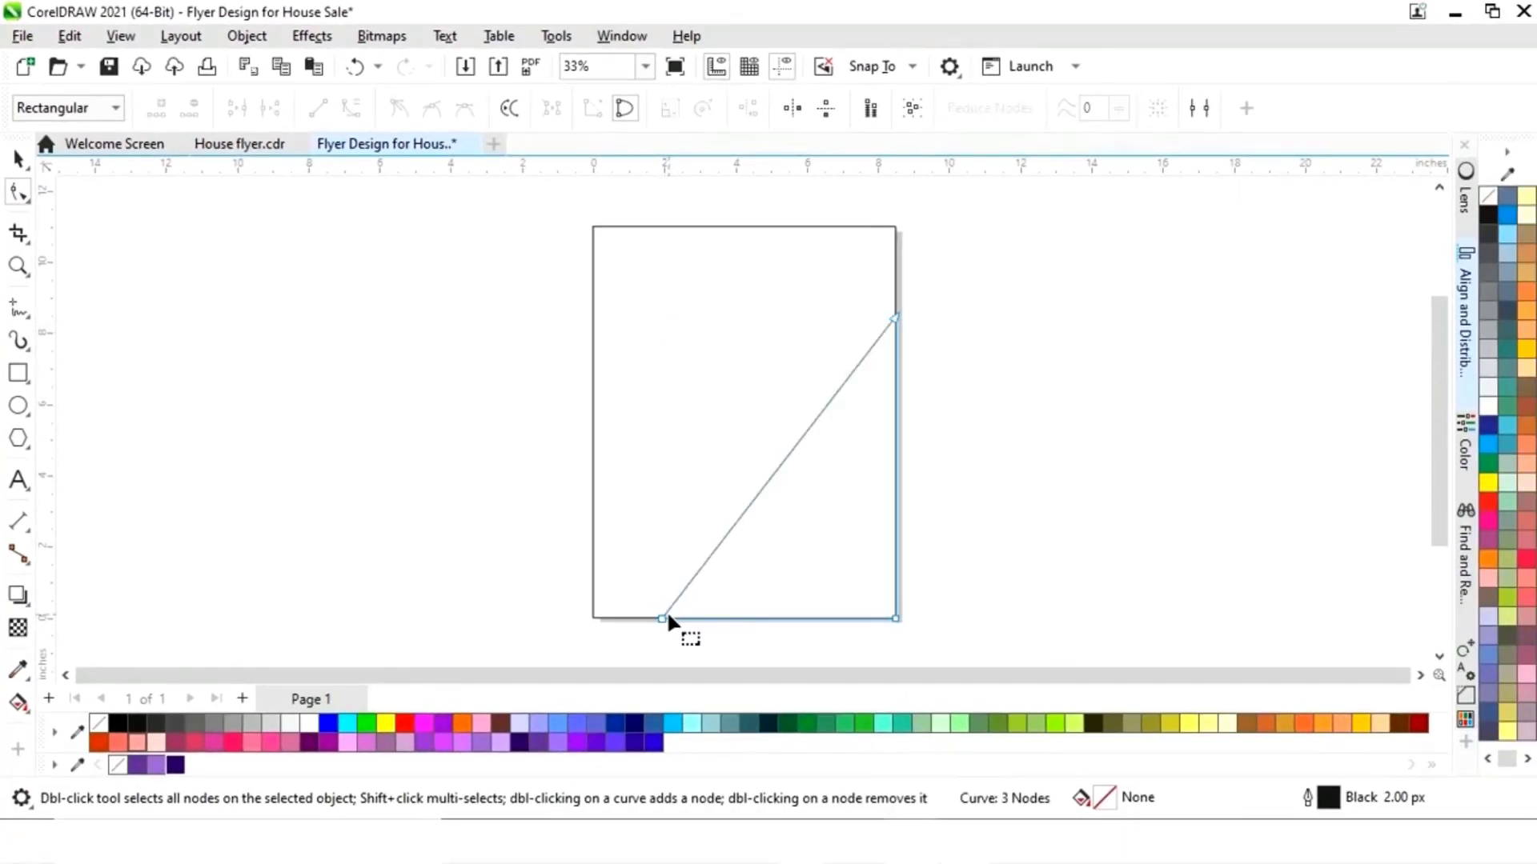
left_click_drag(660, 616, 594, 617)
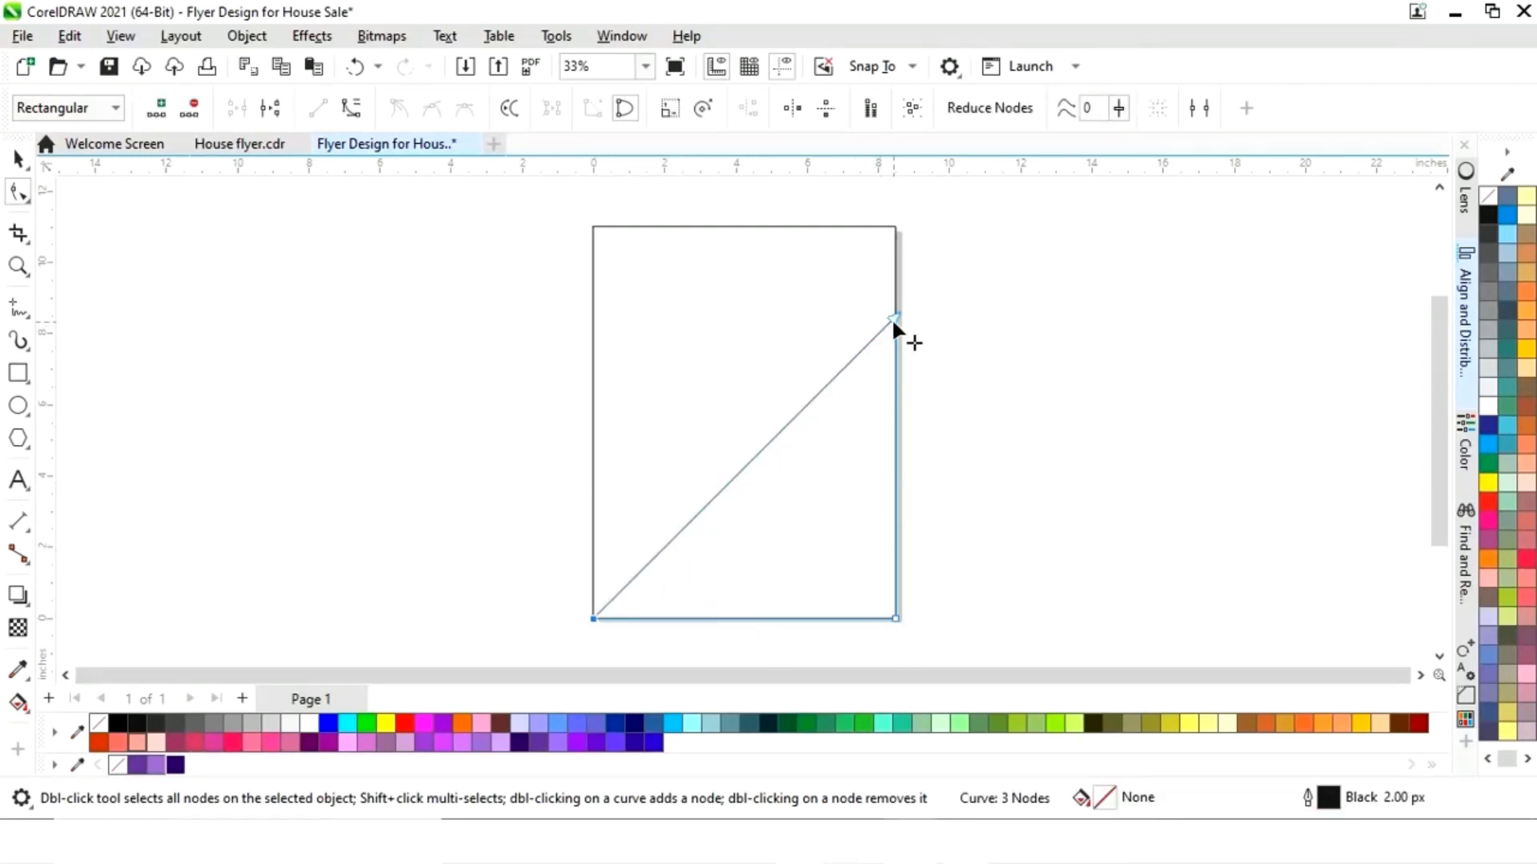
left_click(18, 157)
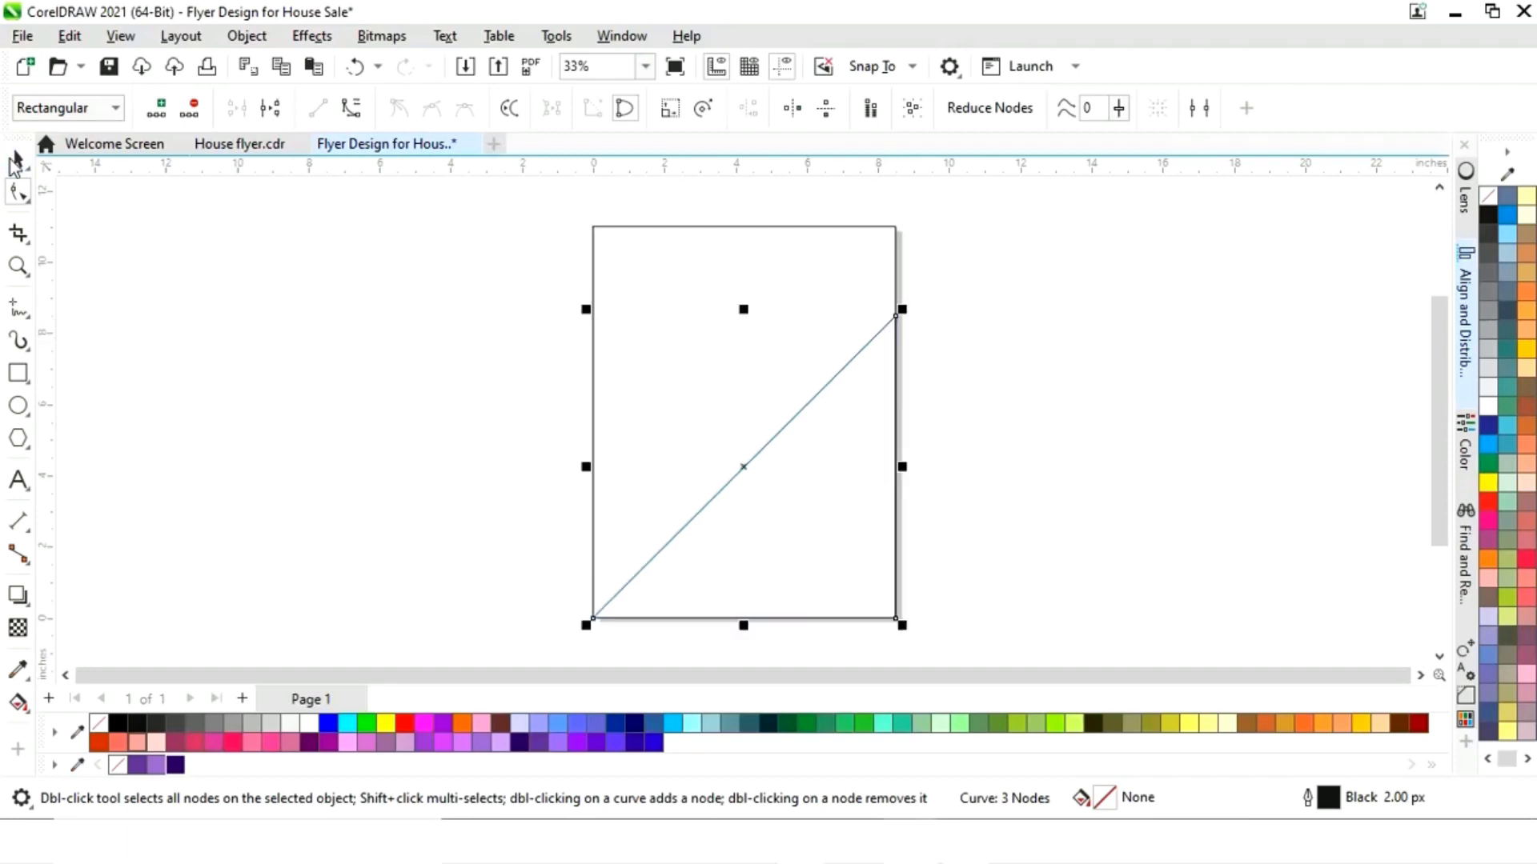
left_click(379, 418)
Fill the page-sized rectangle with purple (#663399) and the triangle with Twilight Violet (#9966CC)
left_click(614, 380)
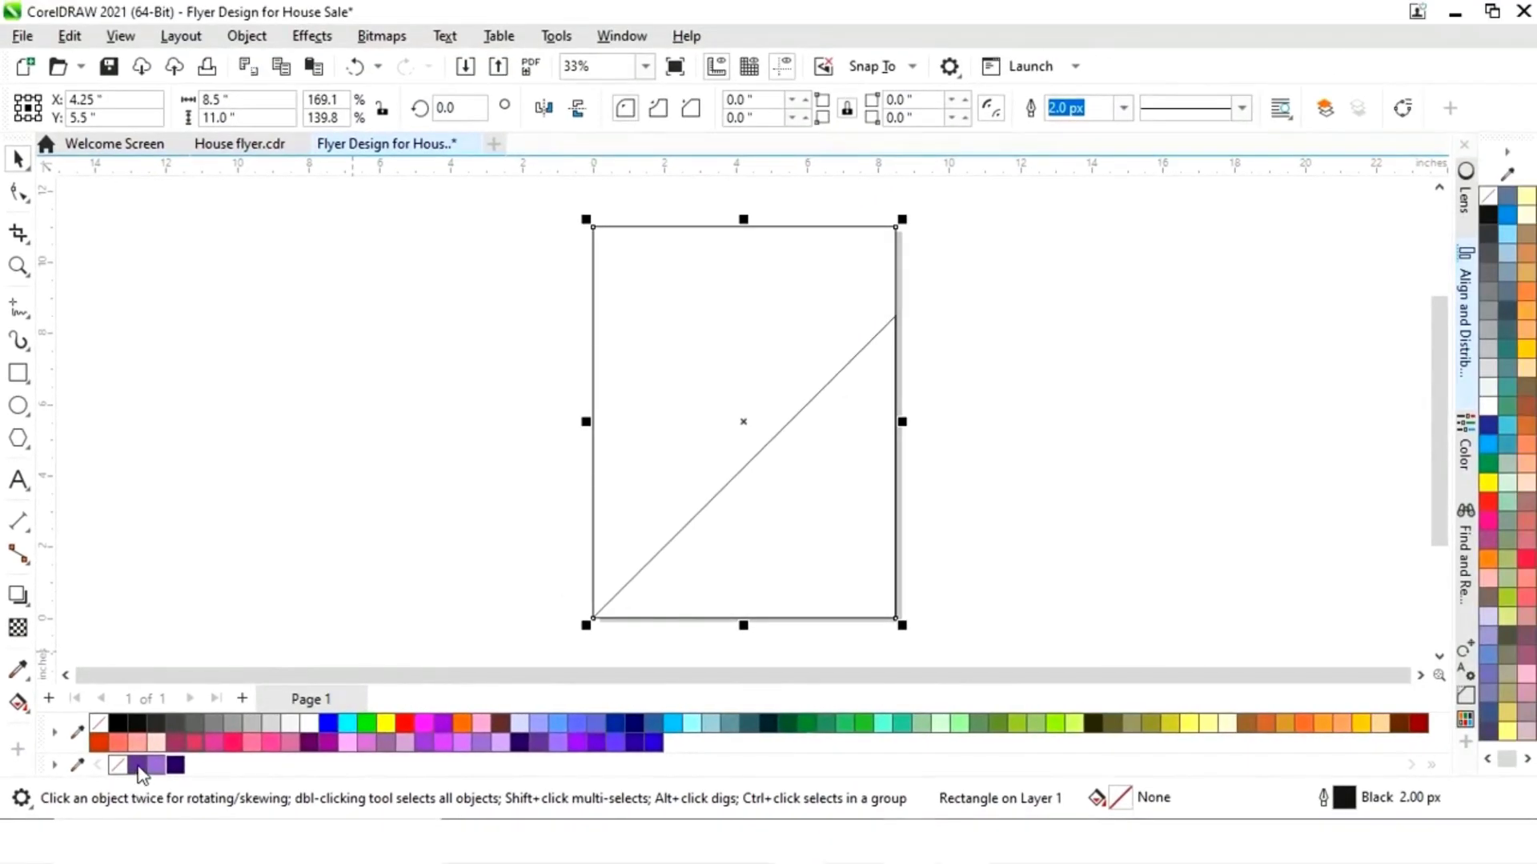
left_click(138, 765)
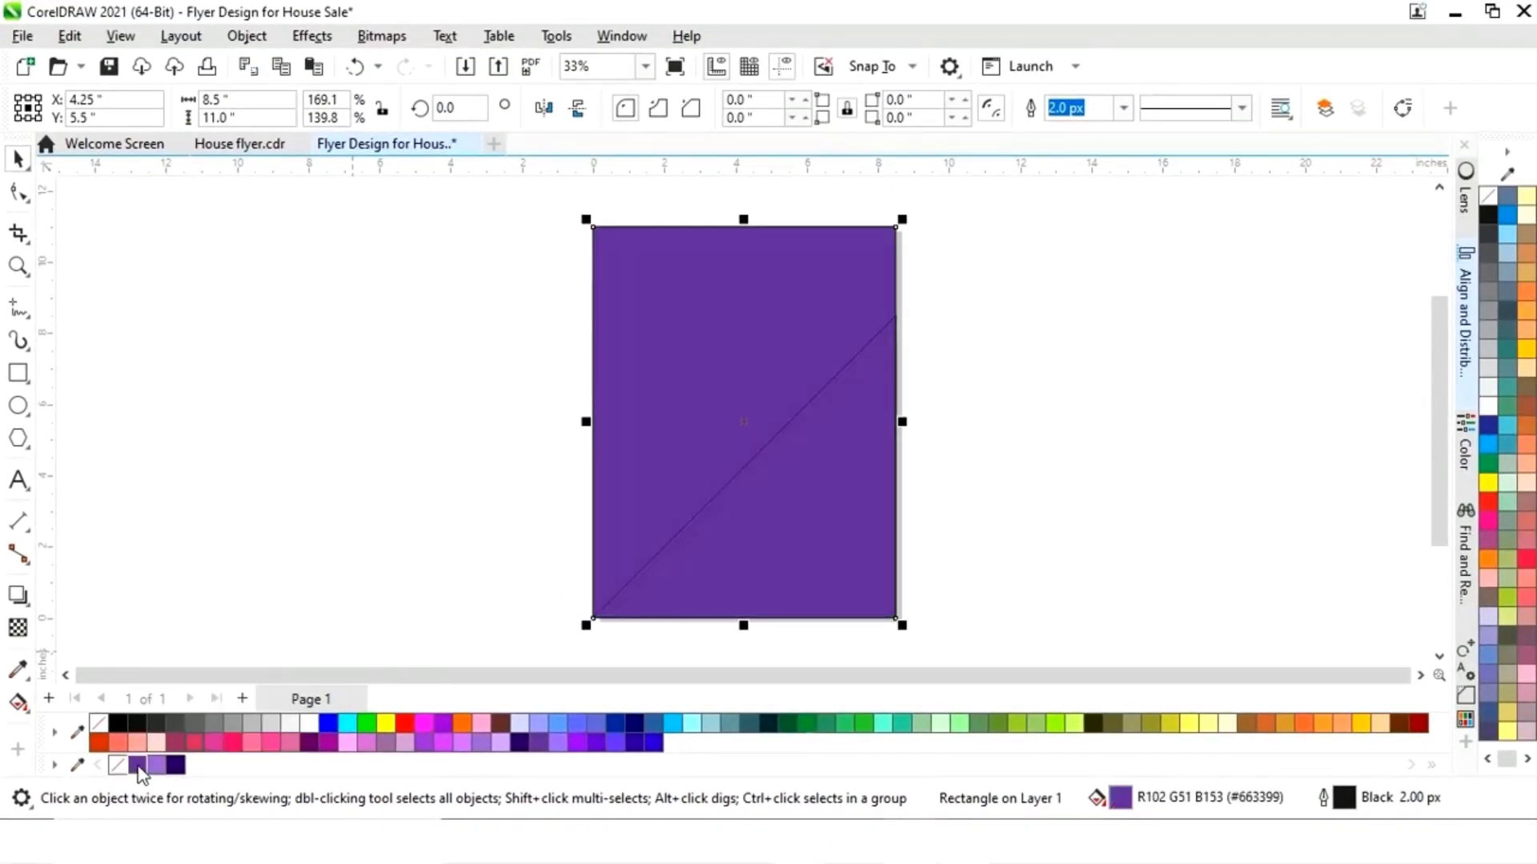
left_click(296, 560)
left_click(842, 554)
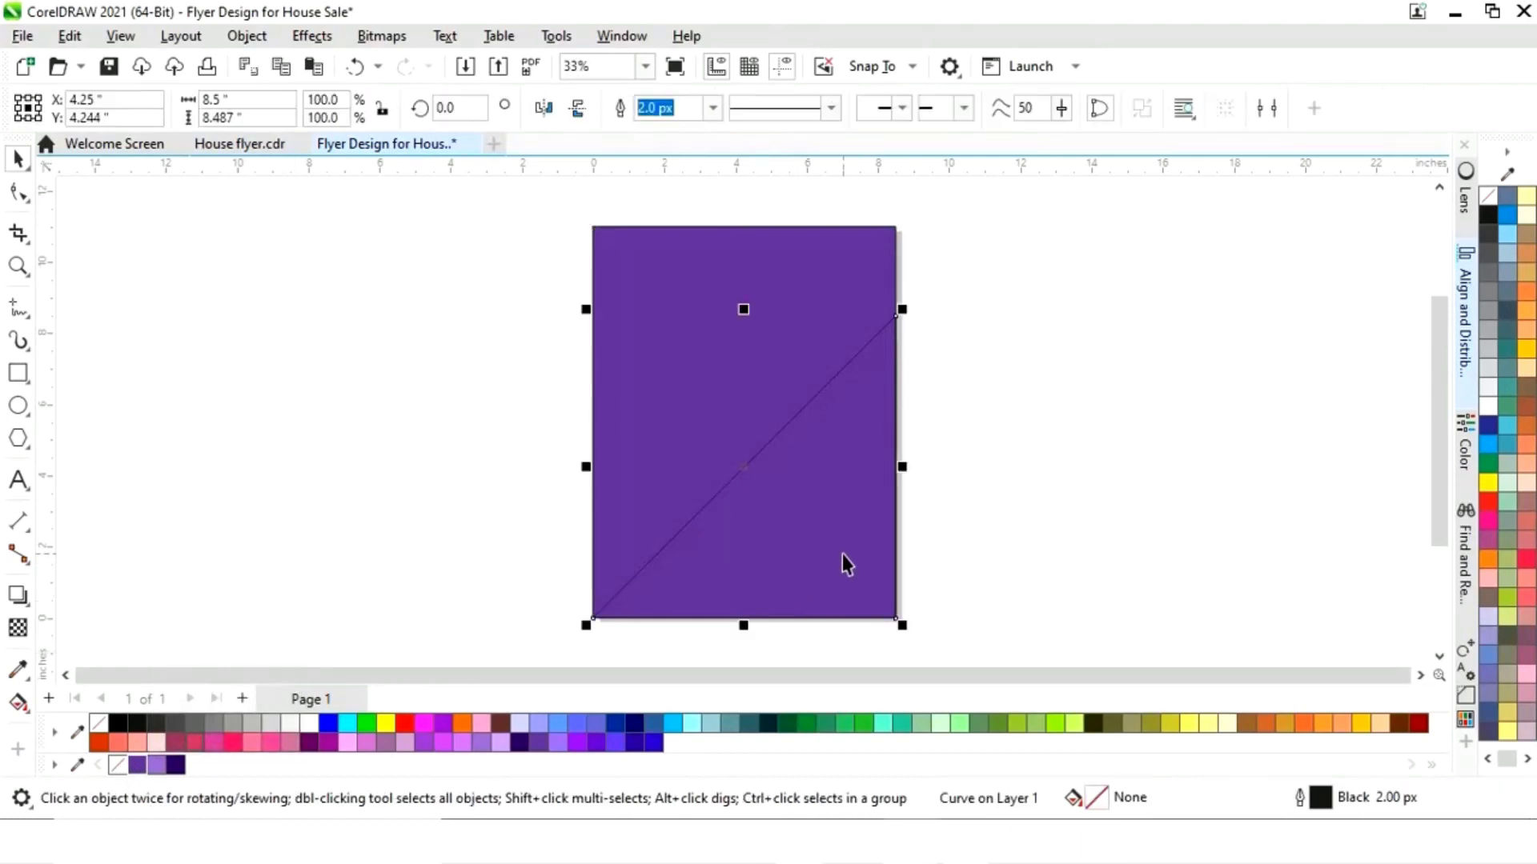
left_click(157, 766)
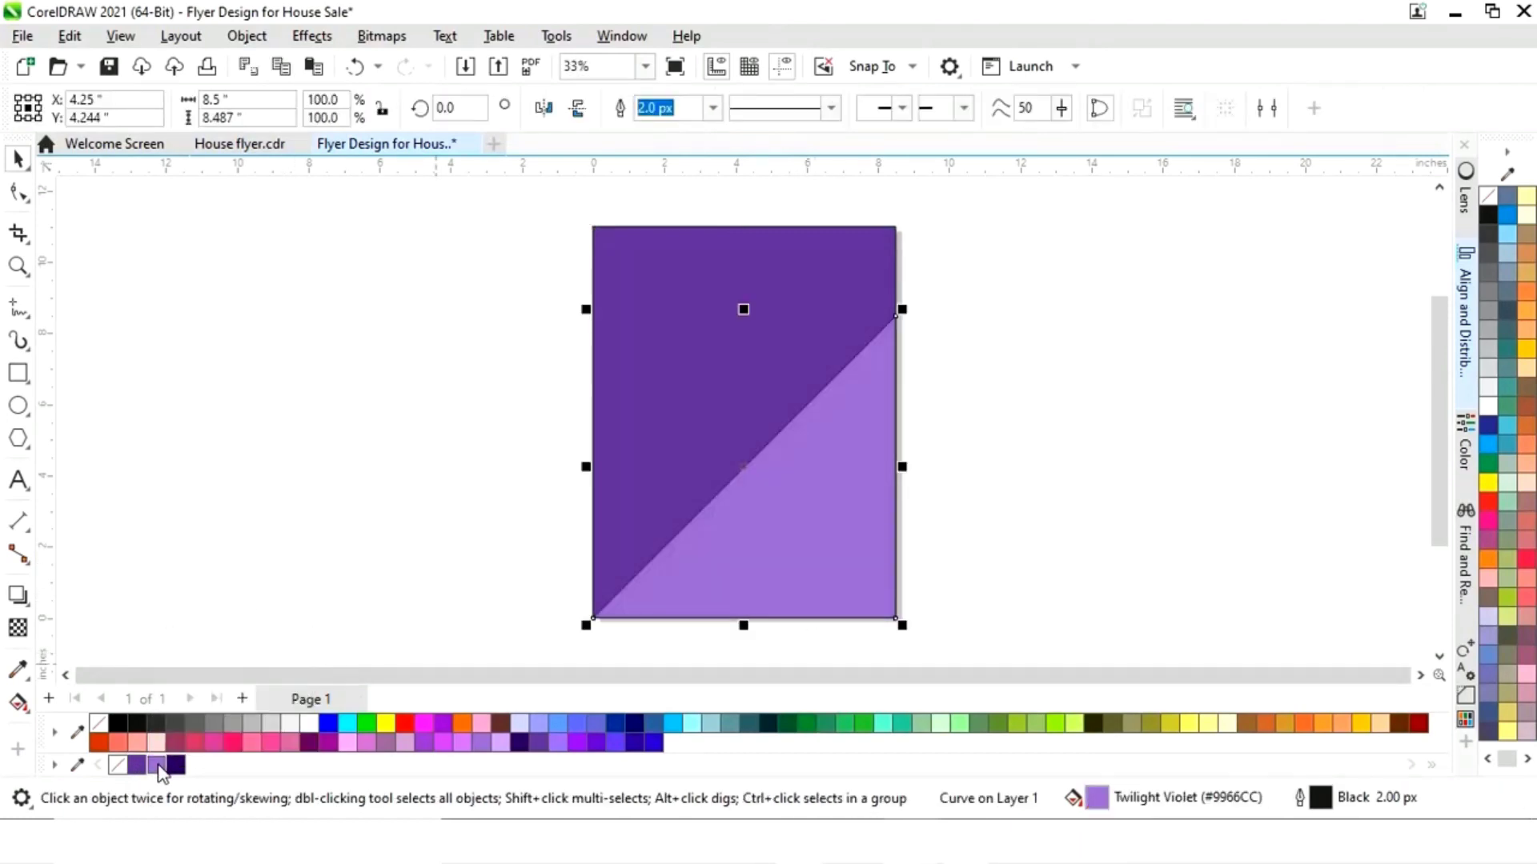
left_click(500, 368)
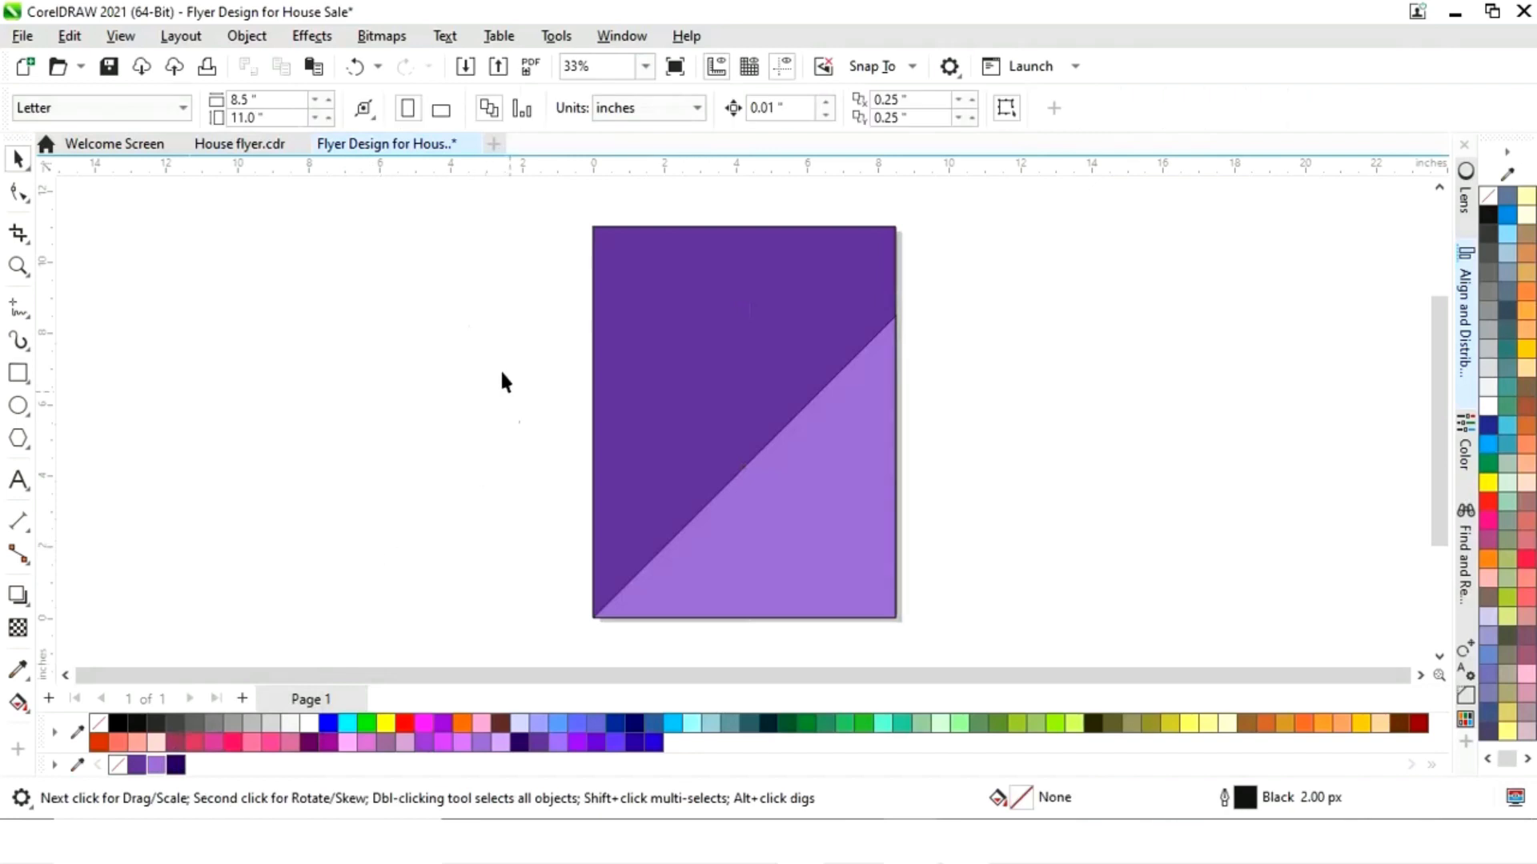
Remove the outlines from both the background rectangle and the triangle
left_click_drag(556, 201, 925, 637)
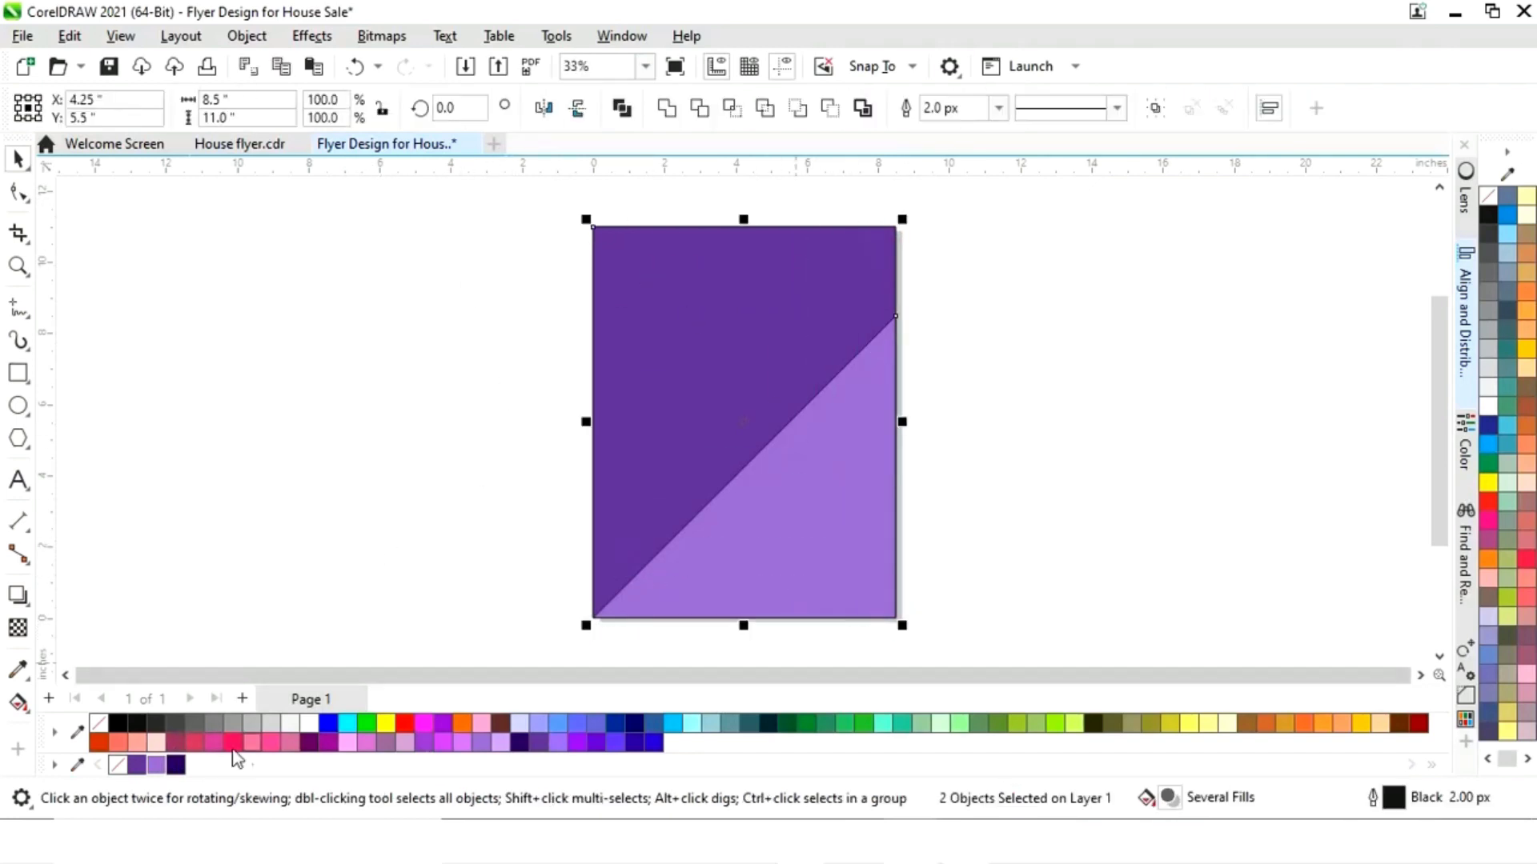
right_click(98, 722)
left_click(199, 521)
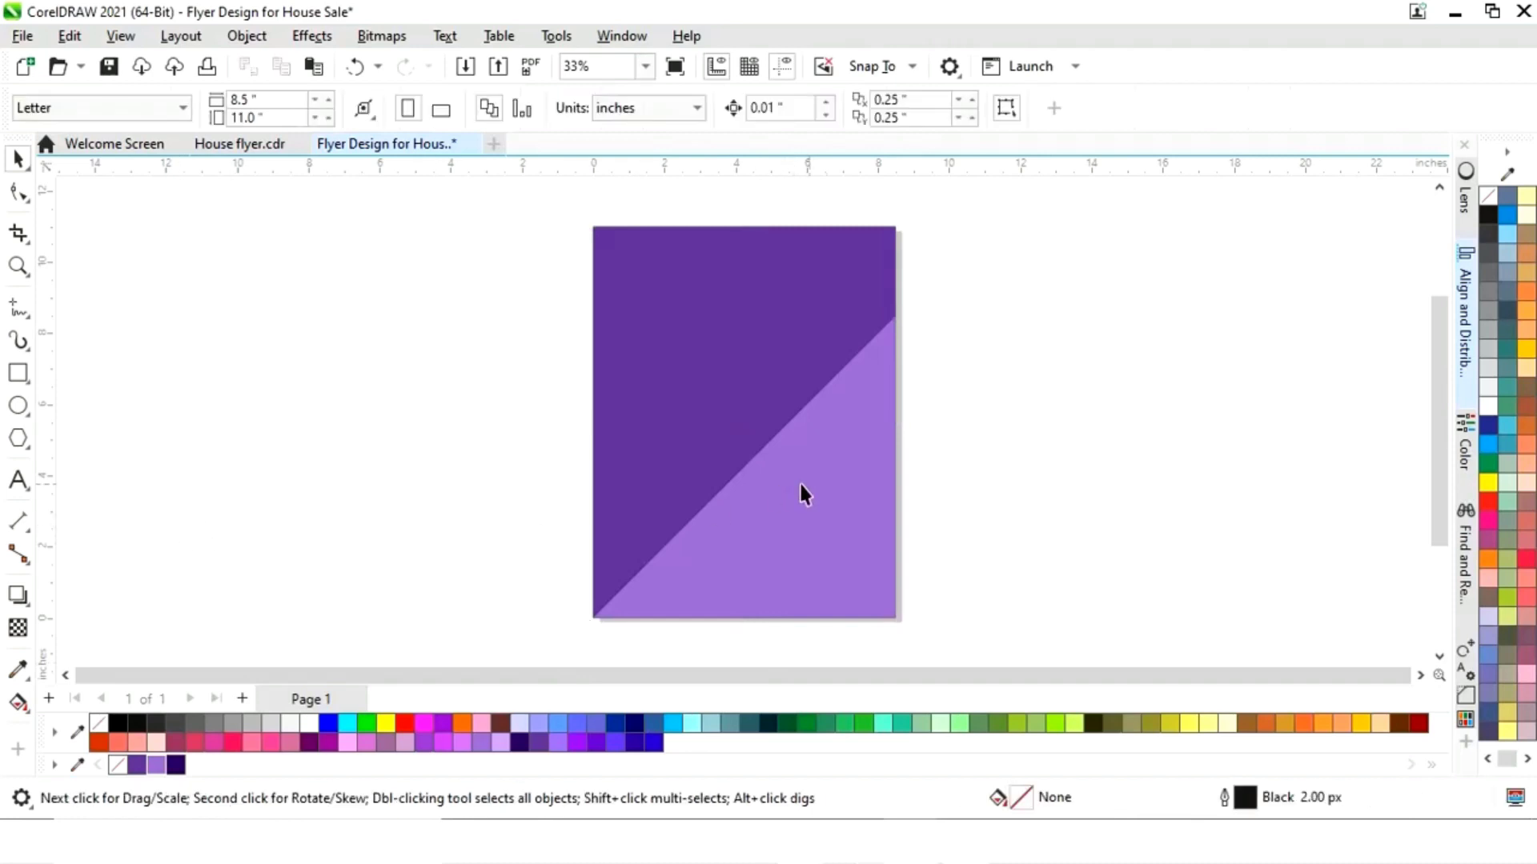
Copy the background rectangle as a centred strip along the page's bottom edge, about 5.72 by 1.25 in
left_click(714, 376)
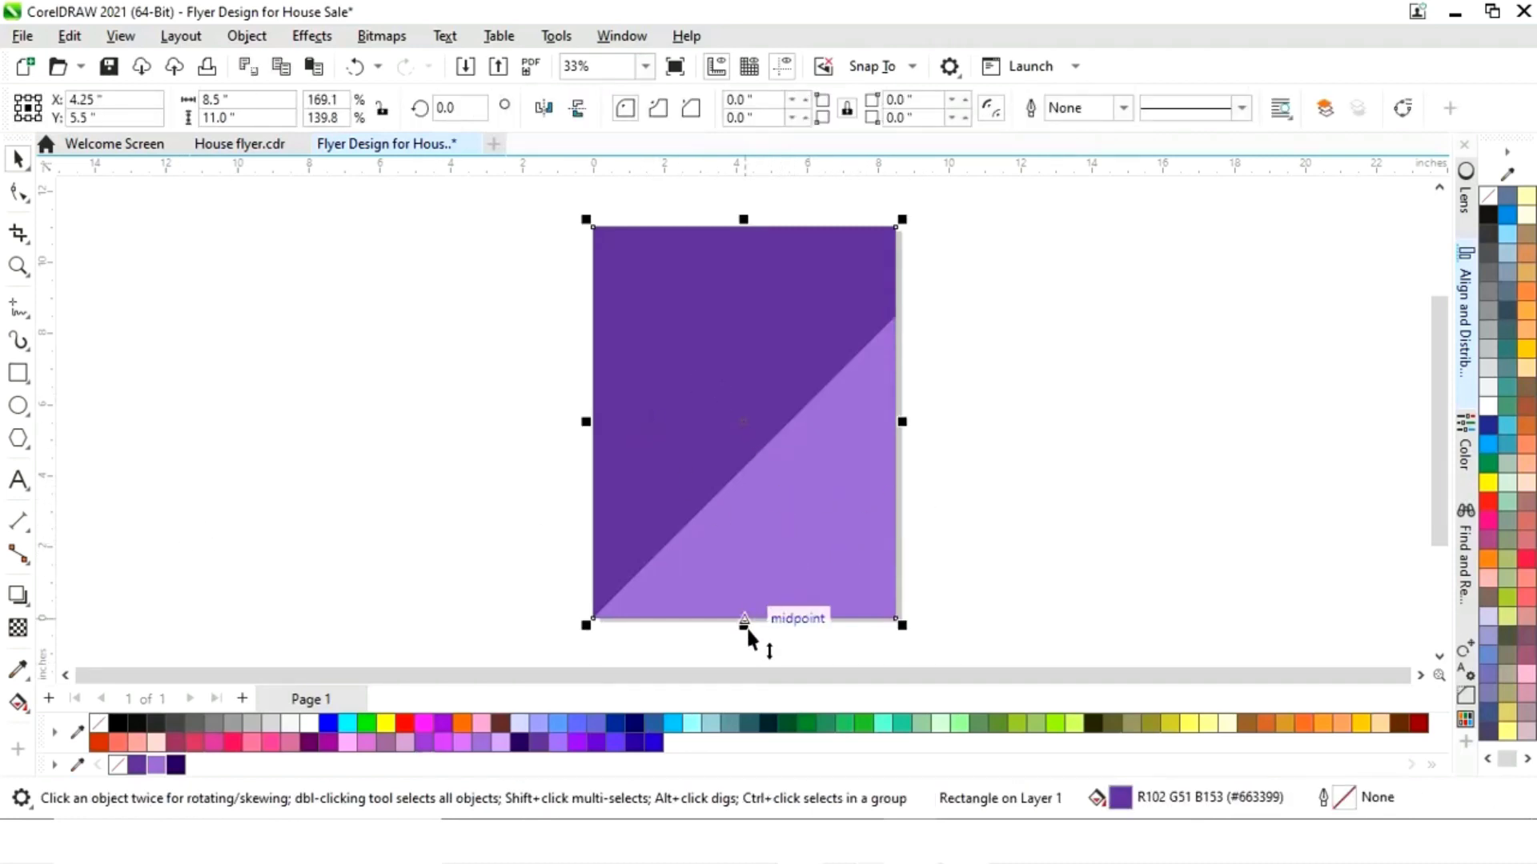
left_click_drag(744, 222, 745, 558)
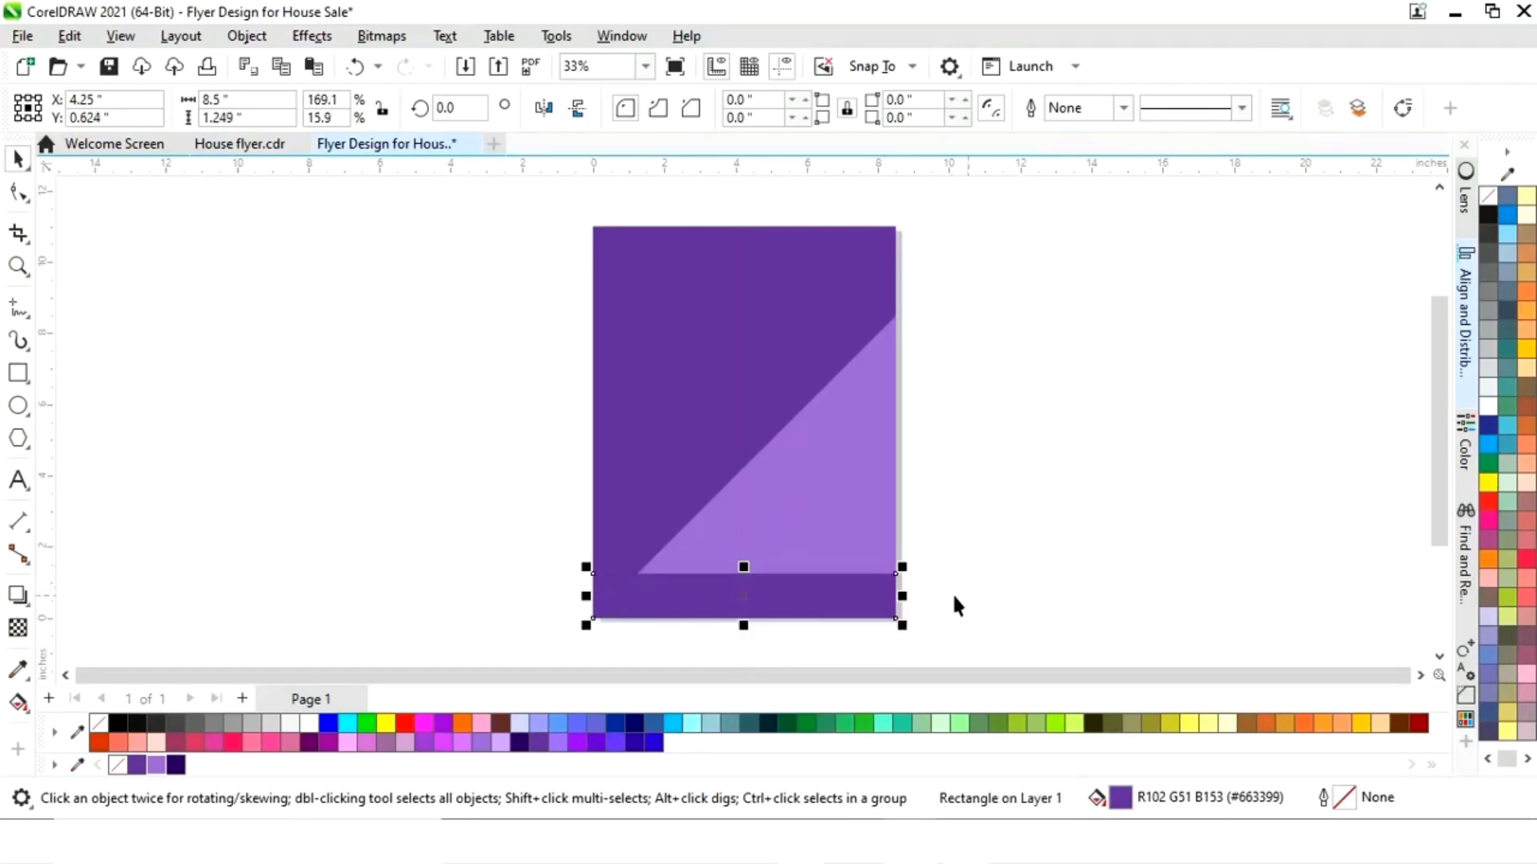
left_click_drag(908, 595, 856, 588)
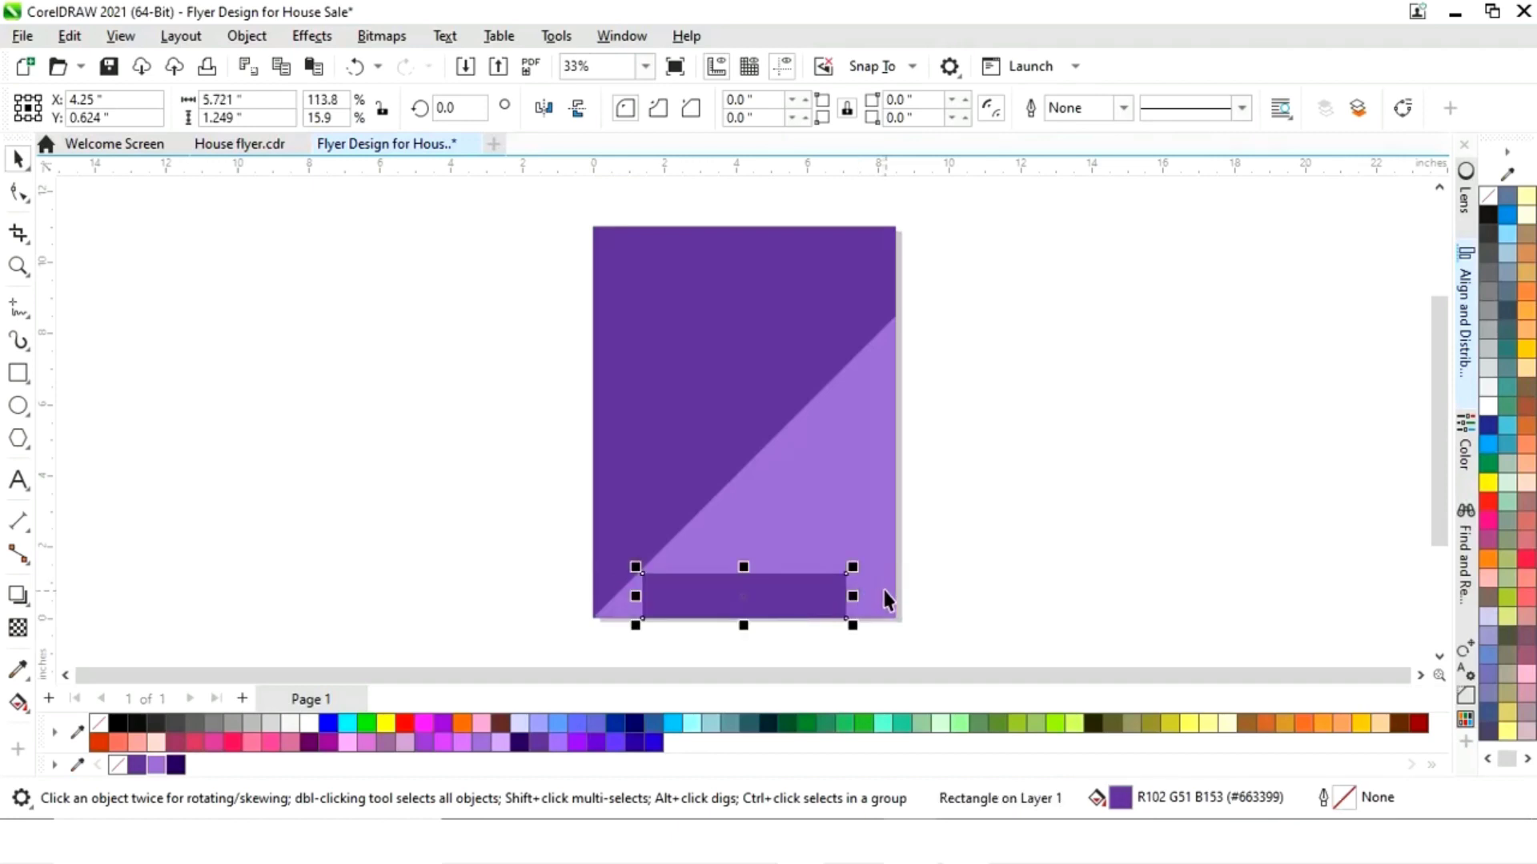
left_click(744, 569)
left_click(976, 578)
left_click(770, 608)
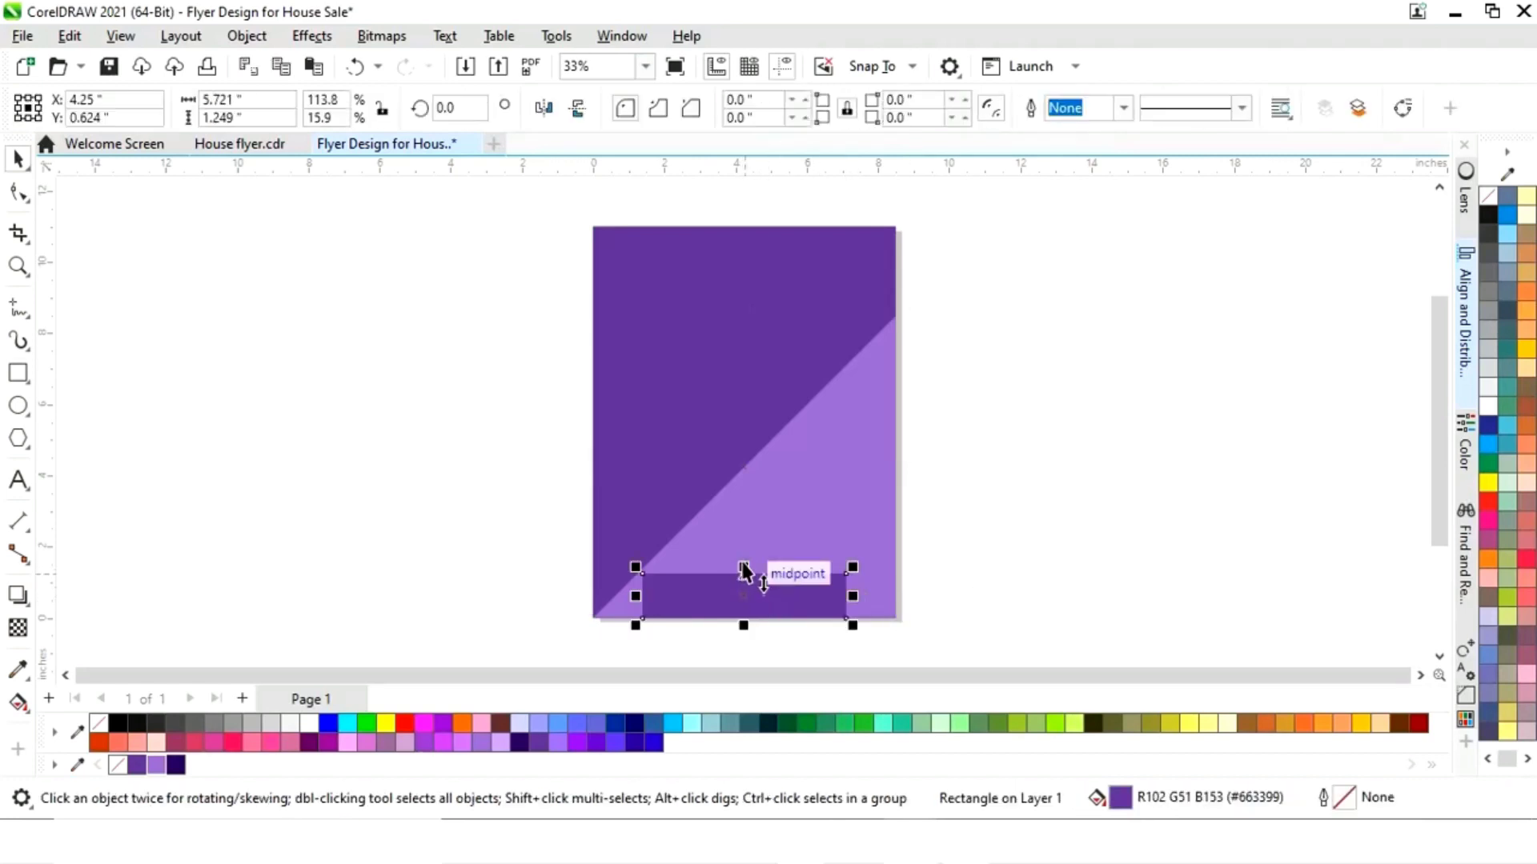
Resize the bottom strip to about 6.35 by 0.93 in and fill it with dark purple (#330066)
left_click_drag(746, 573, 742, 586)
left_click_drag(855, 602, 871, 600)
left_click(1024, 546)
left_click(788, 616)
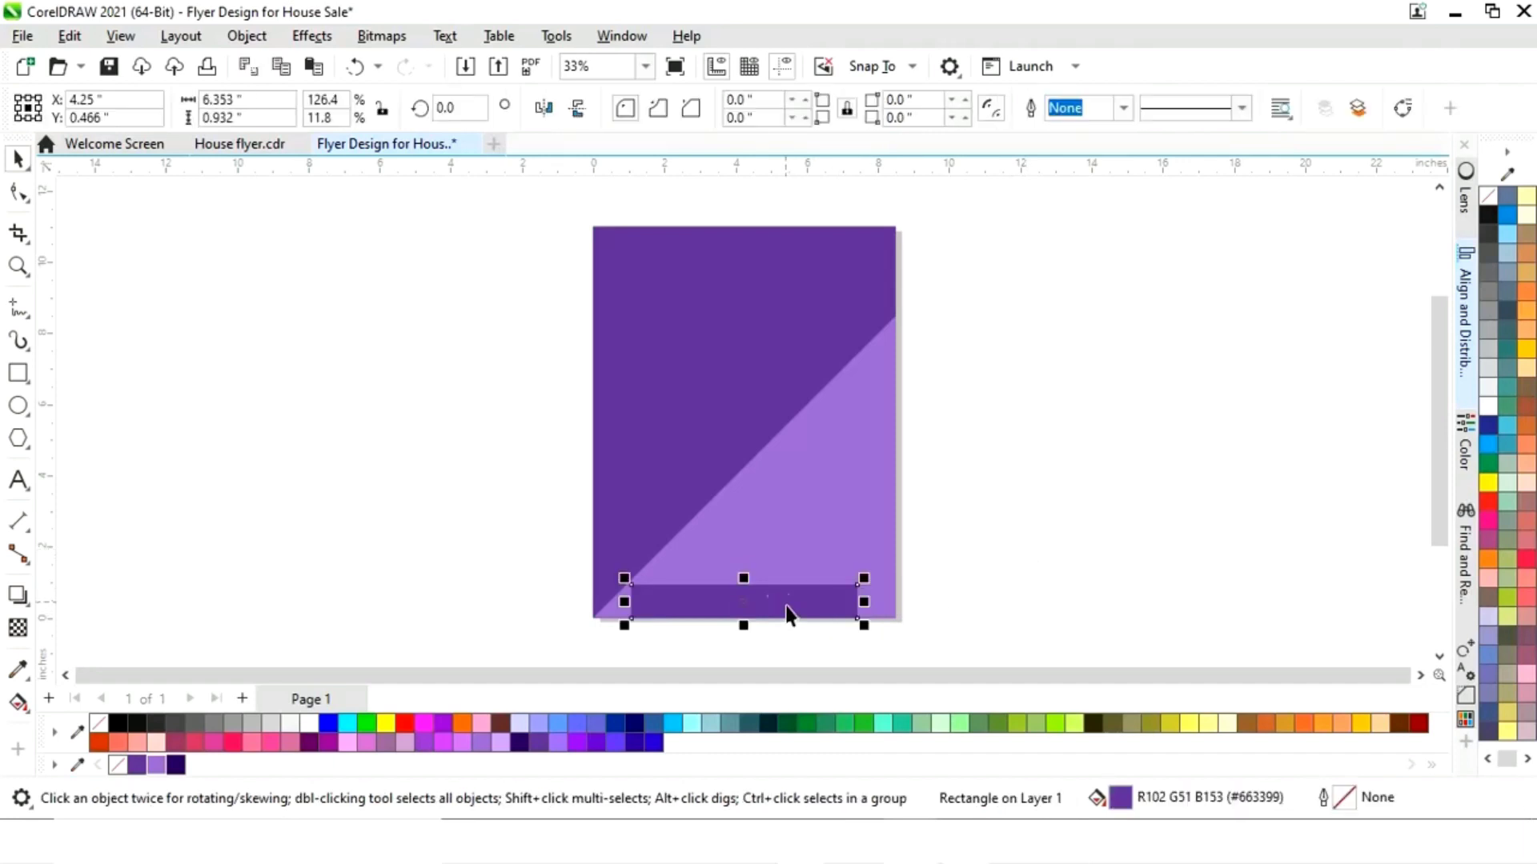
left_click(175, 765)
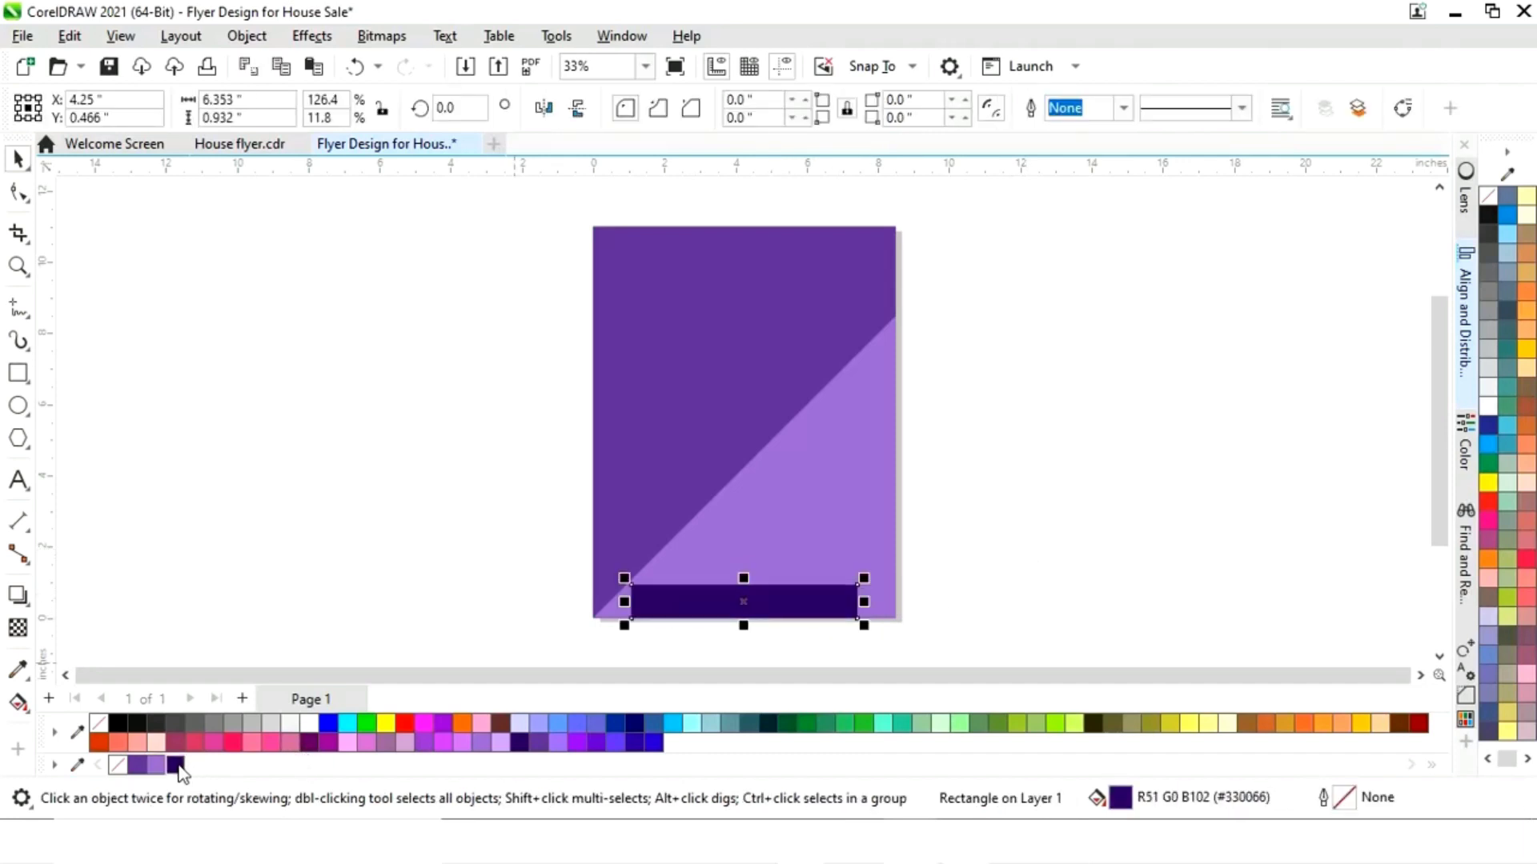
left_click(397, 514)
Copy the background rectangle as a full-width band across the page's middle, about 2.12 in high
left_click(671, 616)
left_click(756, 239)
left_click_drag(745, 219, 762, 372)
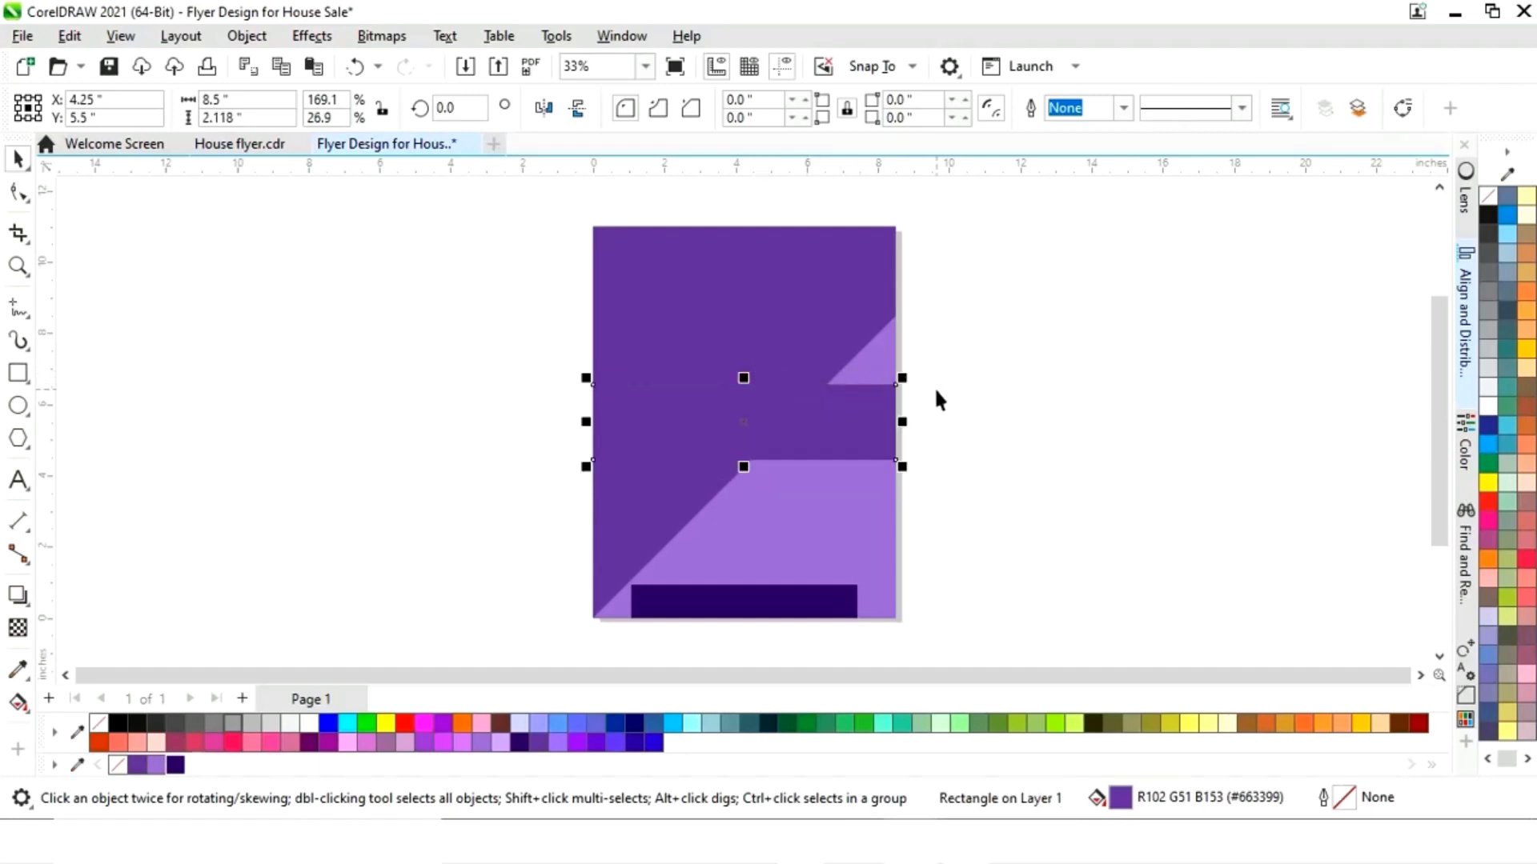
Nudge the middle band upward and narrow it evenly from both sides to about 7.62 in wide
key("Up")
key("Up")
key("Up")
key("Up")
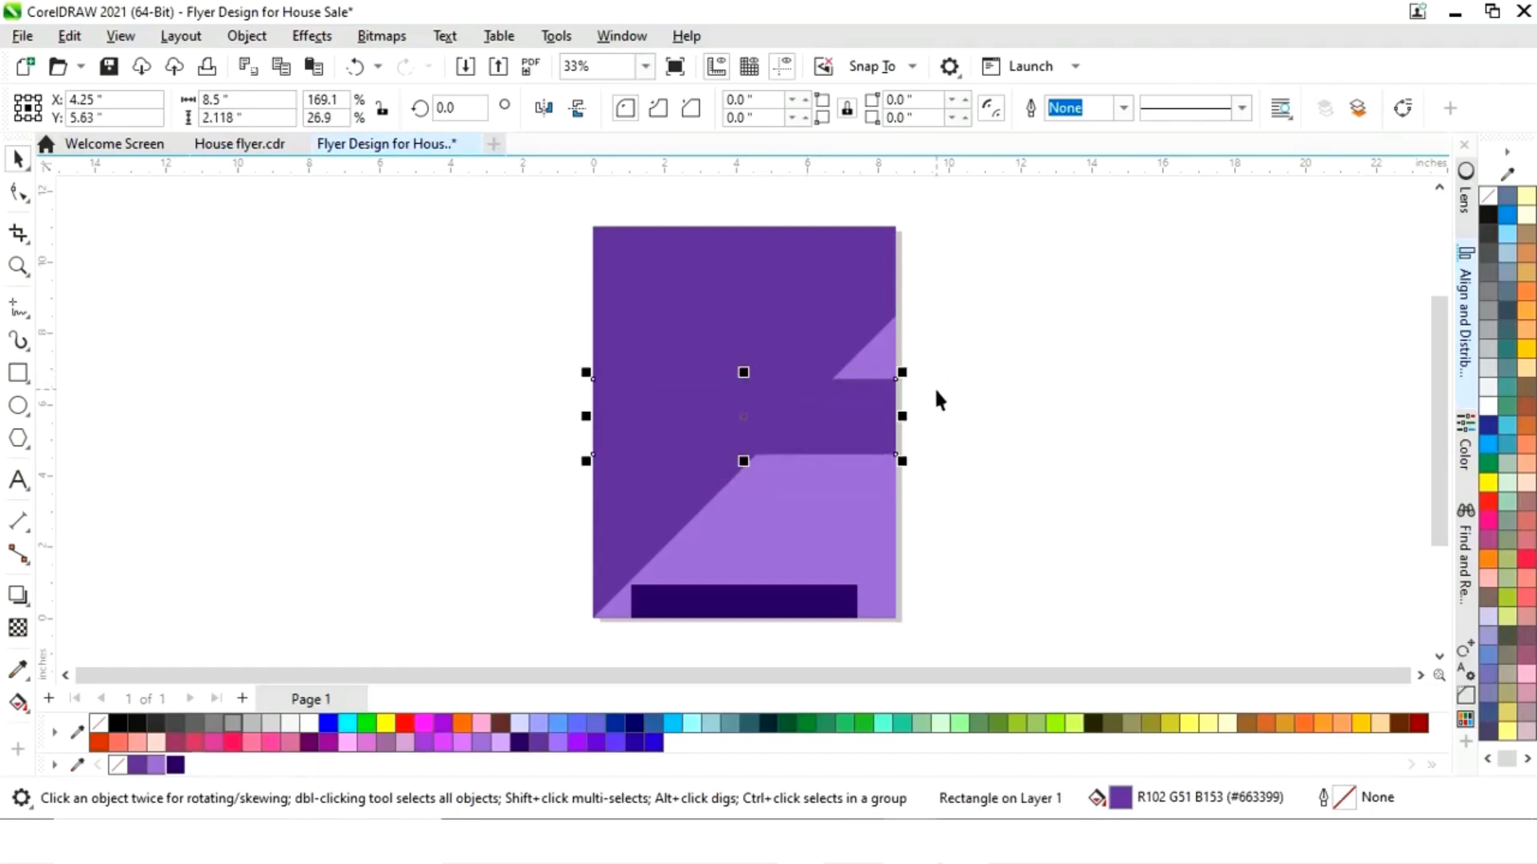
left_click_drag(901, 410, 895, 415)
key("Escape")
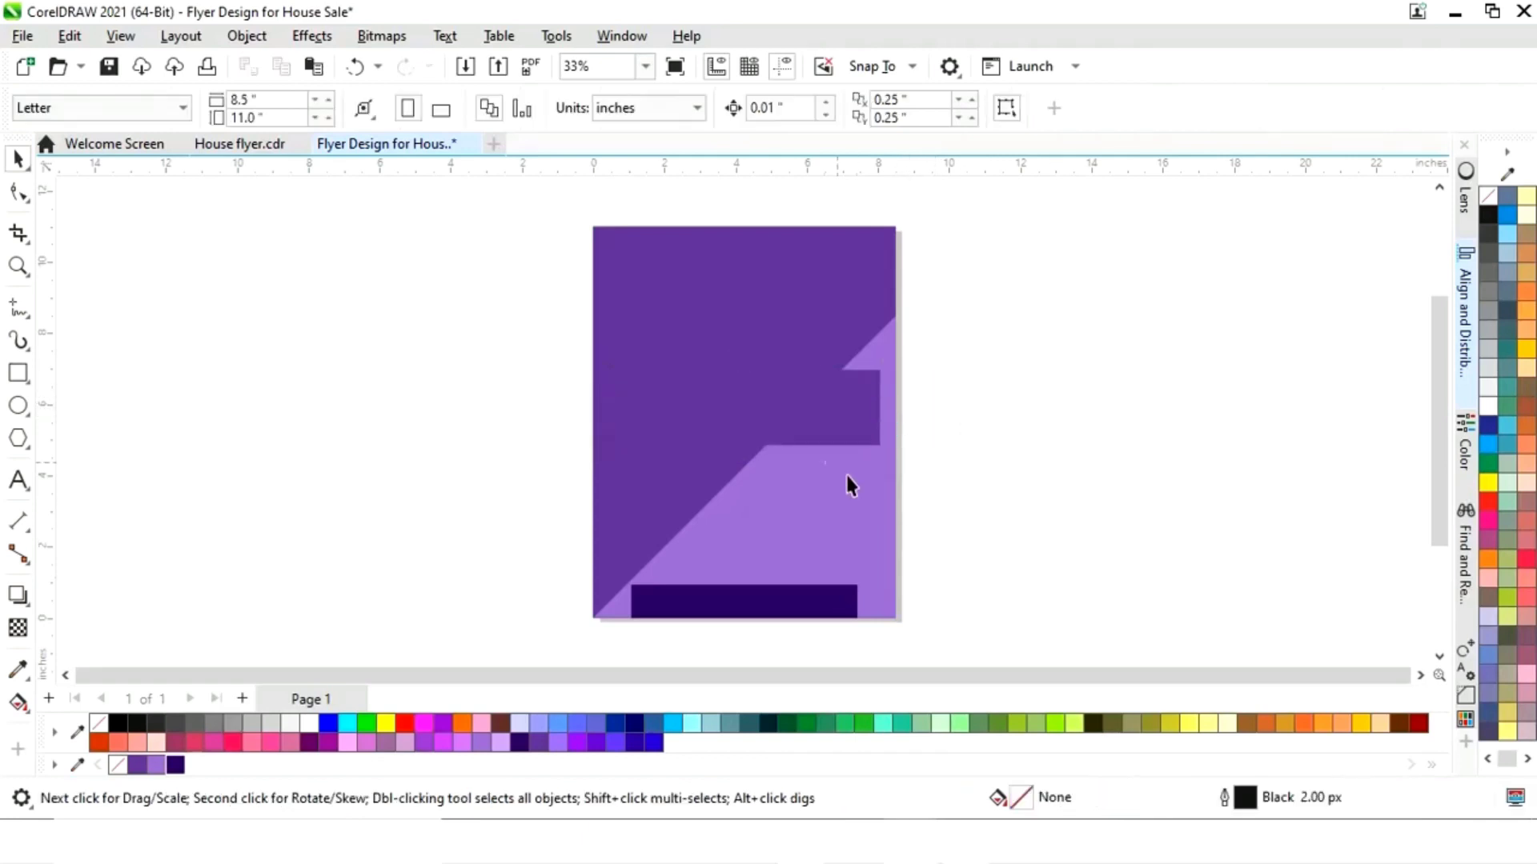
Fill the middle band with dark purple (#330066) and nudge it slightly further up the page
left_click(805, 415)
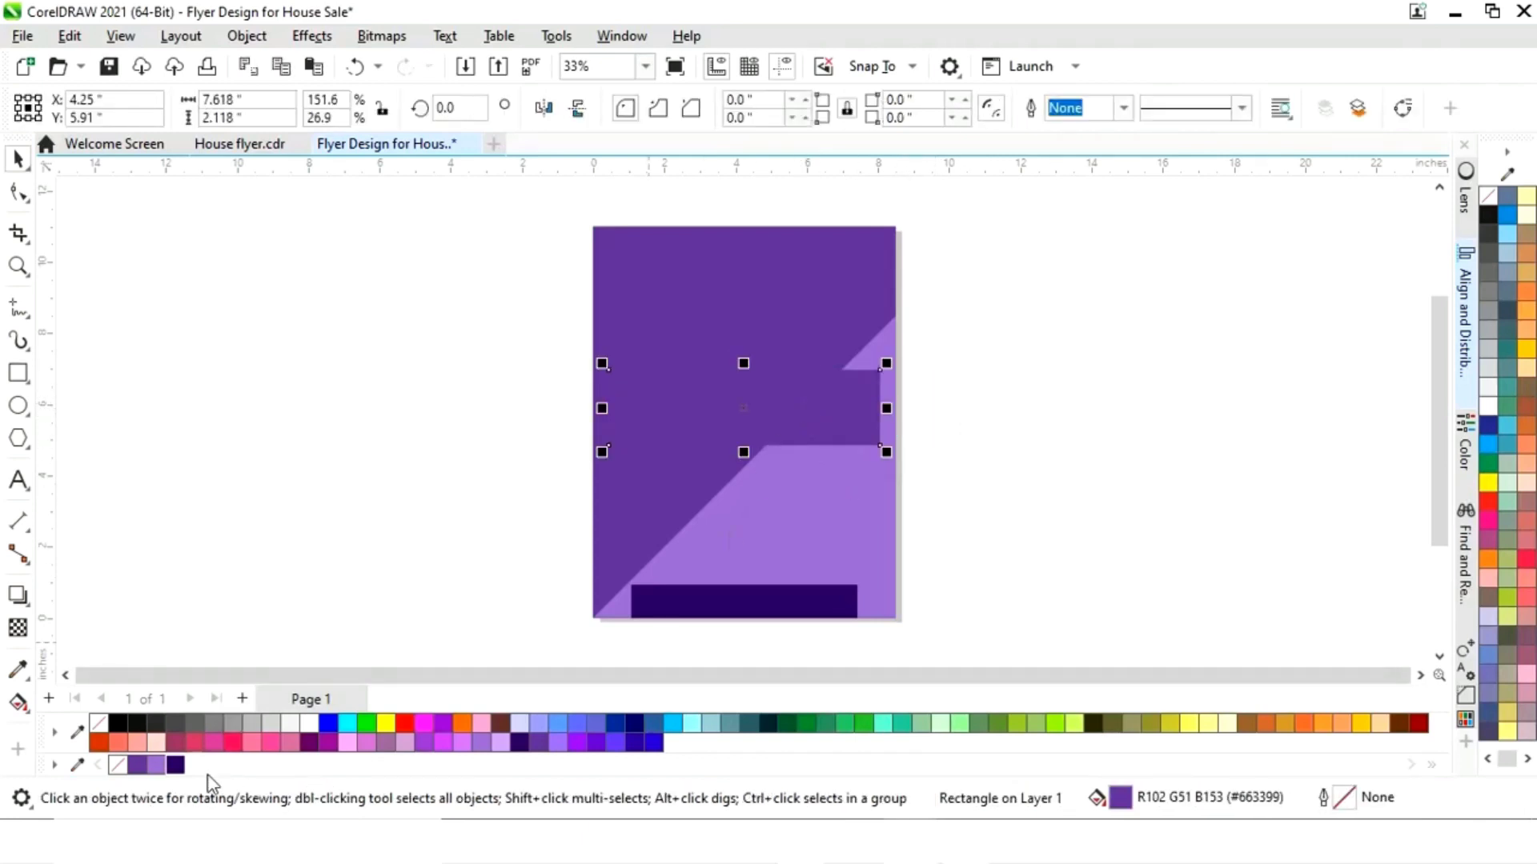
left_click(174, 765)
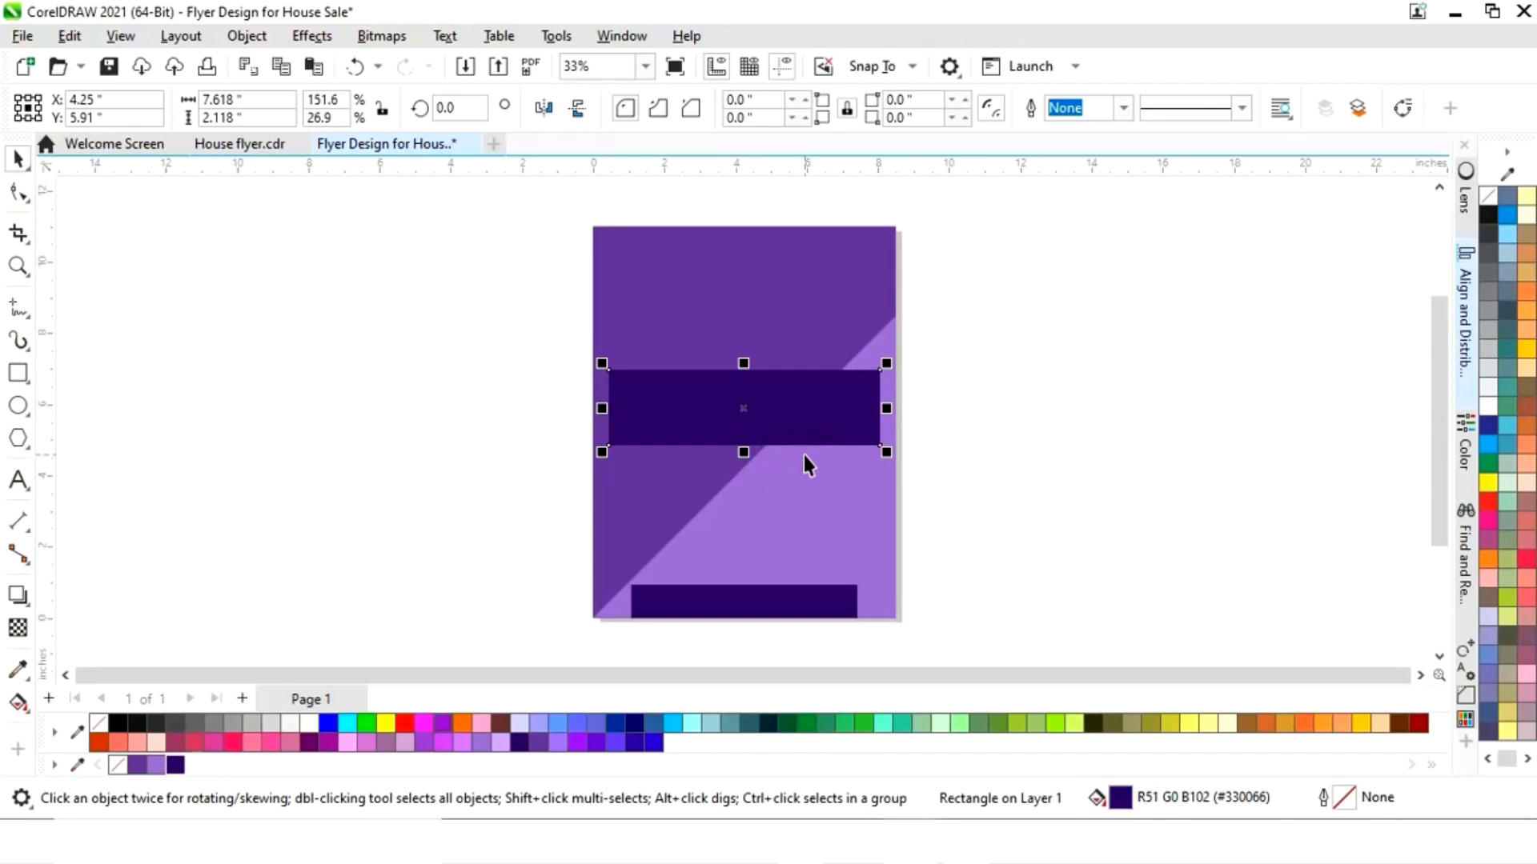
key("Up")
key("Up")
key("Up")
key("Up")
key("Up")
key("Up")
key("Up")
key("Up")
key("Up")
key("Up")
left_click(1045, 422)
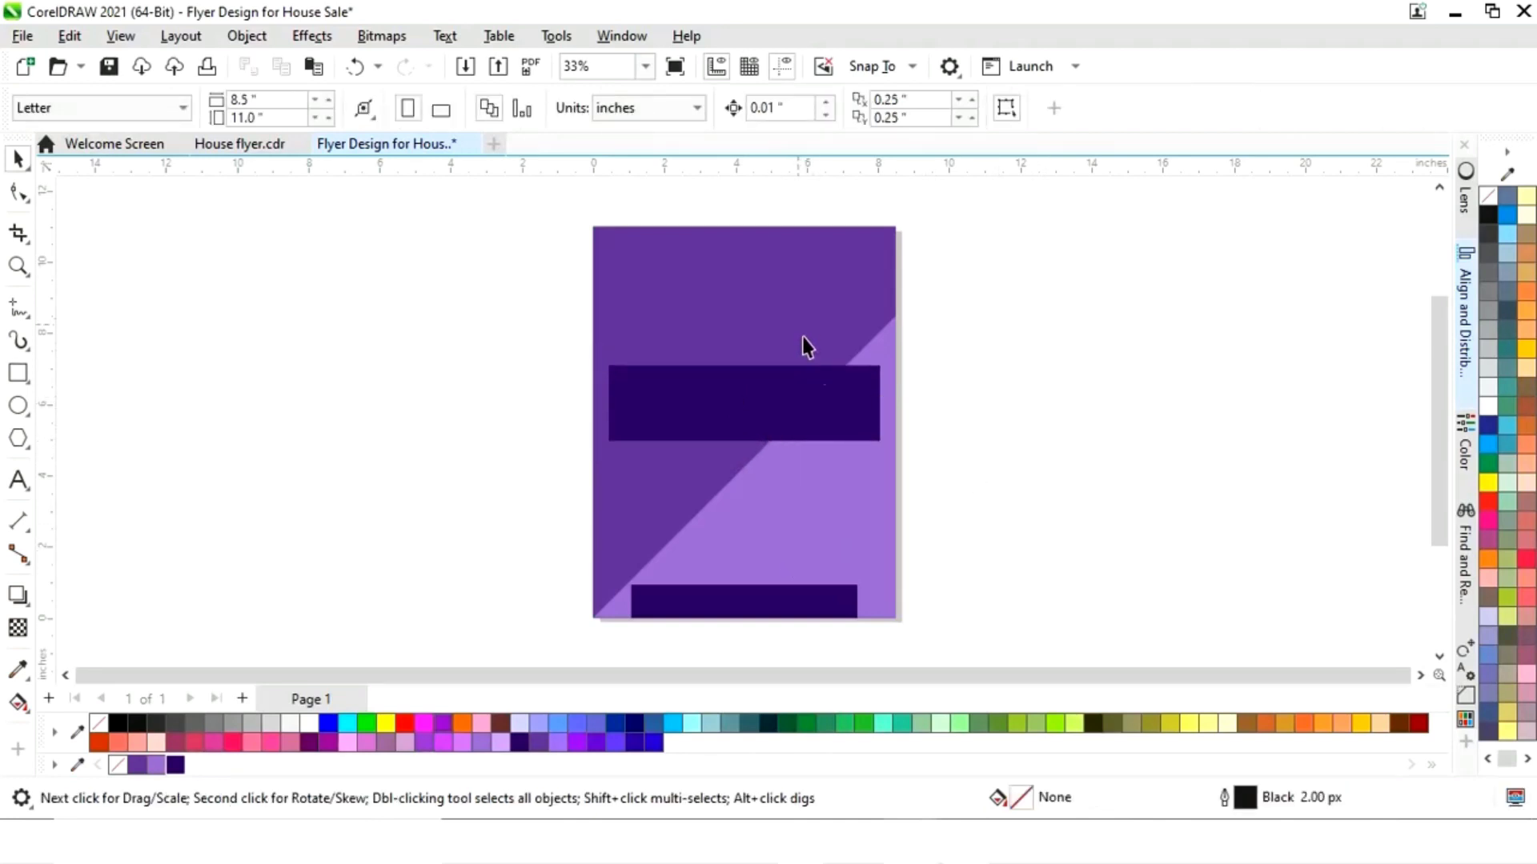
Copy the middle band above itself, scale the copy to about 4.01 by 1.12 in, and place it near the page's upper-left corner
left_click(823, 424)
left_click_drag(767, 413, 756, 312)
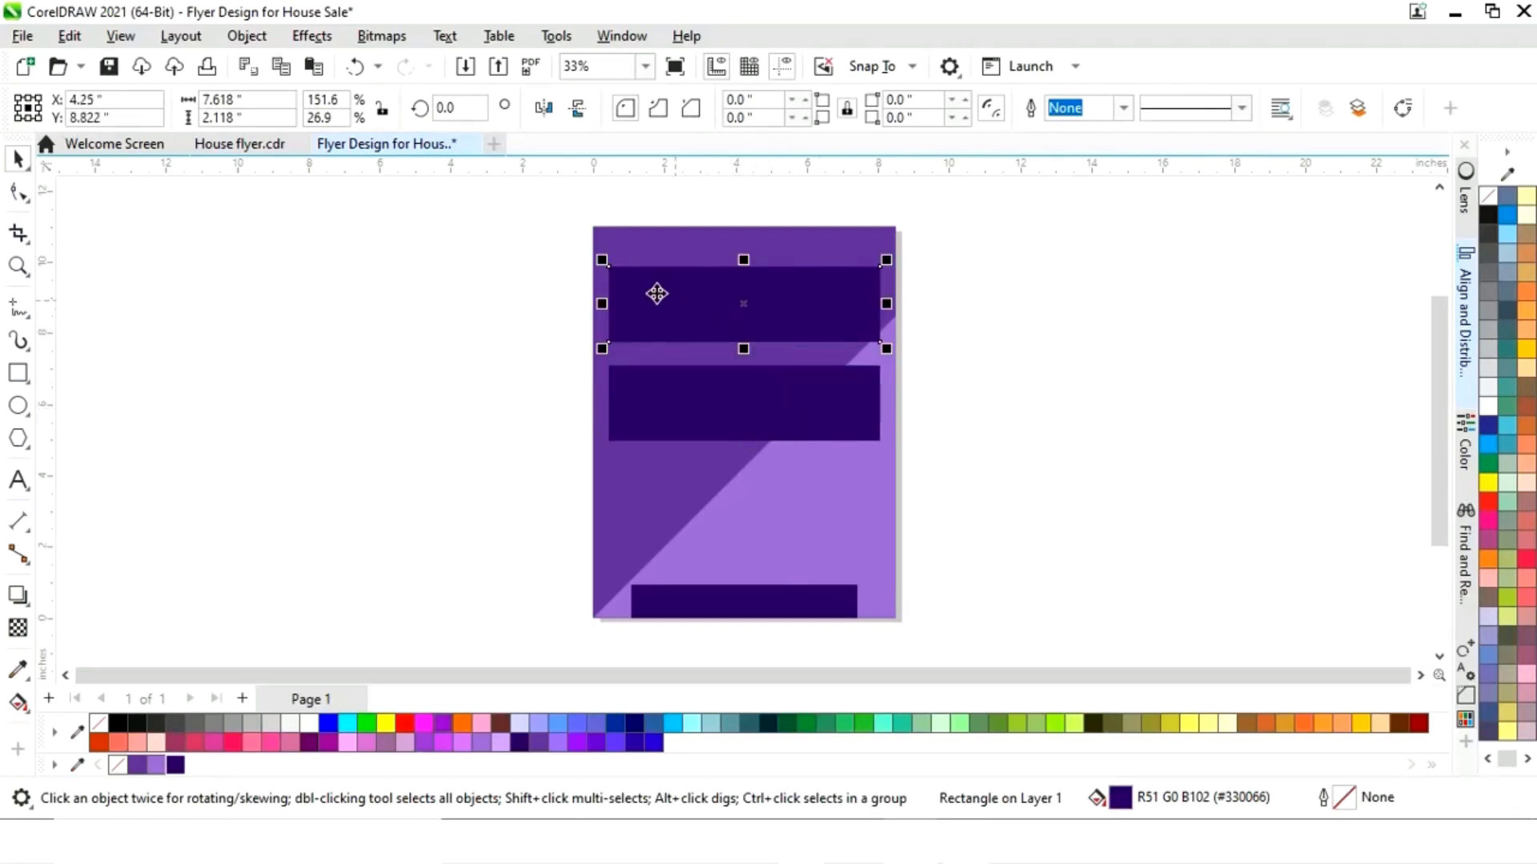
left_click_drag(610, 267, 663, 271)
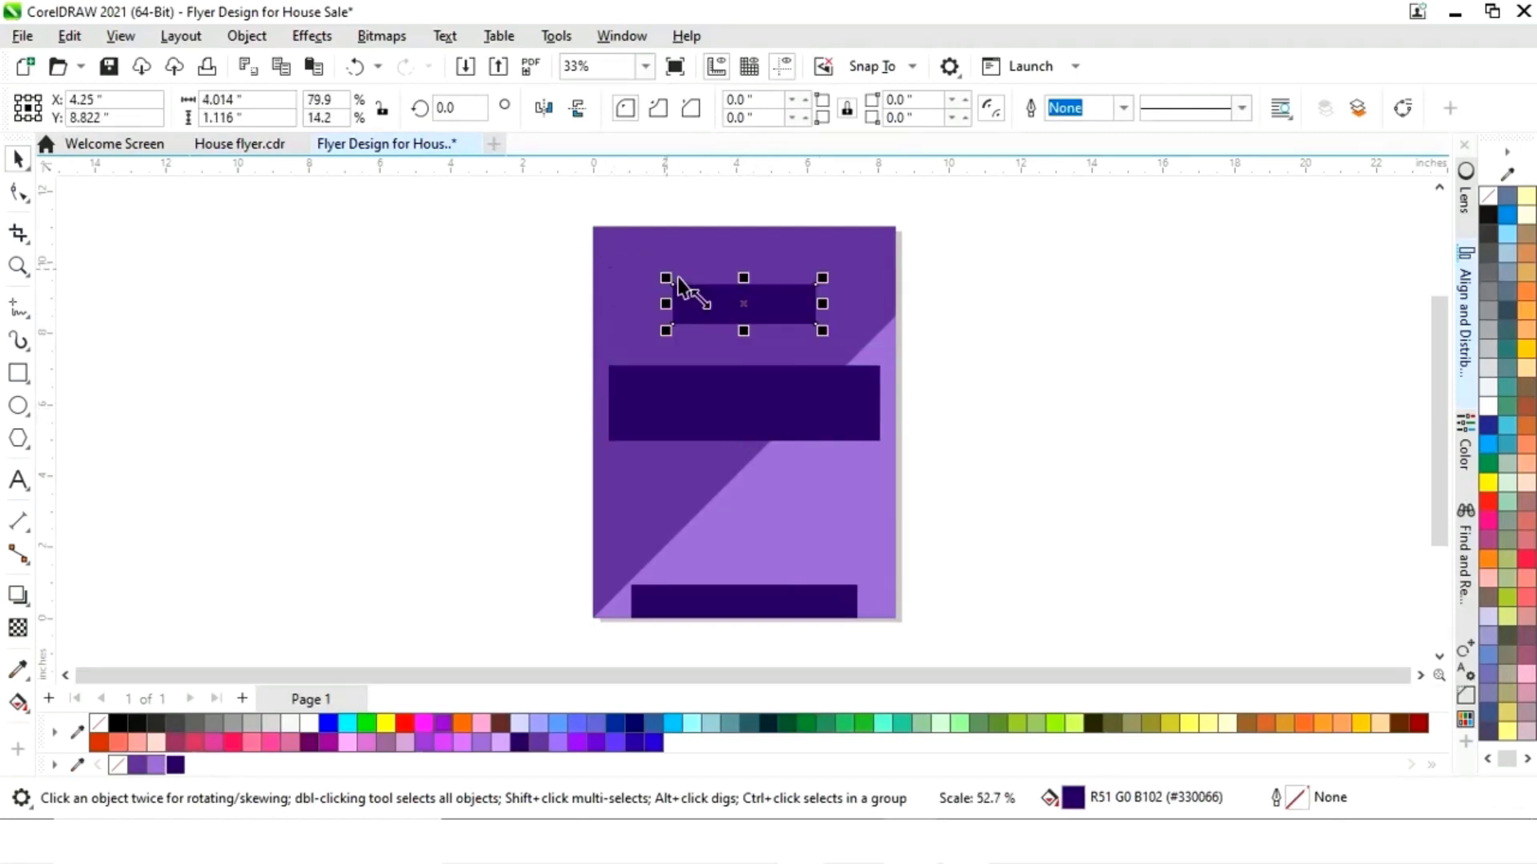
left_click_drag(758, 309, 684, 260)
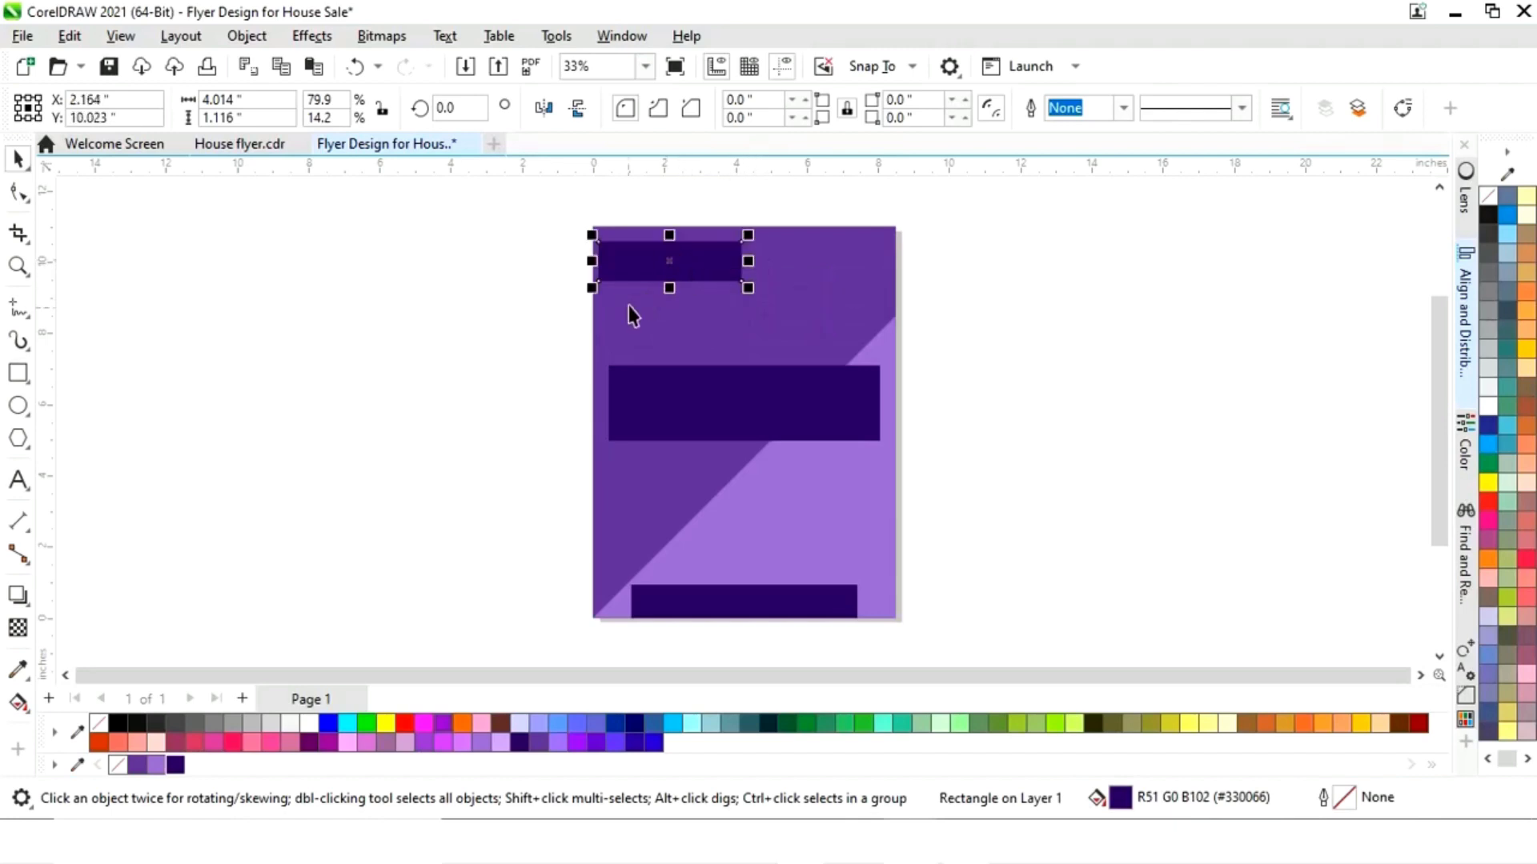
Left-align the small upper rectangle with the background rectangle and fill it with white
left_click(622, 318, "shift")
key("l")
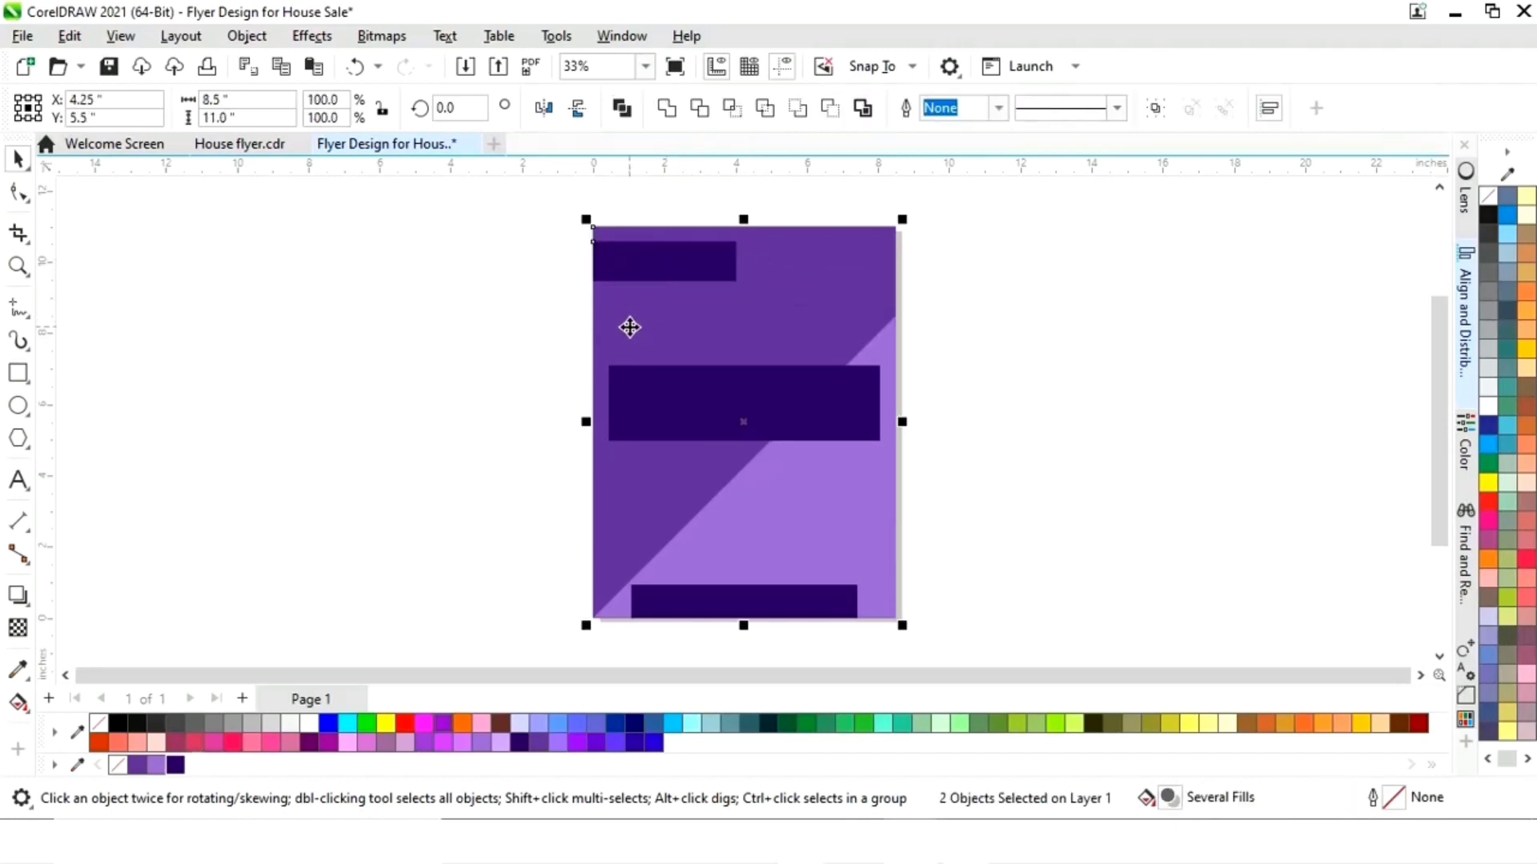
left_click(1061, 306)
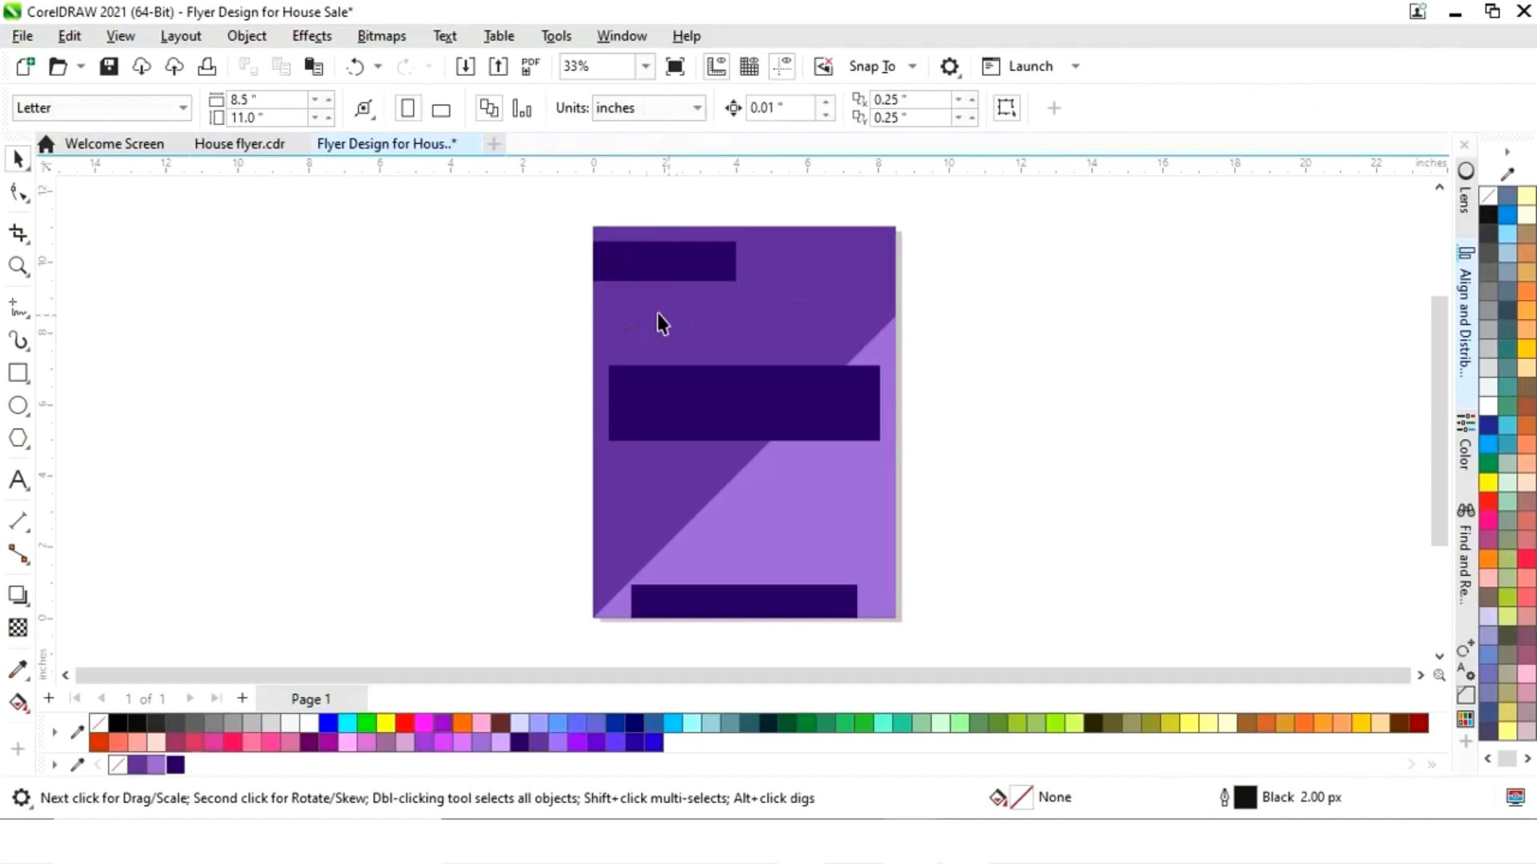
left_click(673, 270)
left_click(306, 729)
left_click(1007, 387)
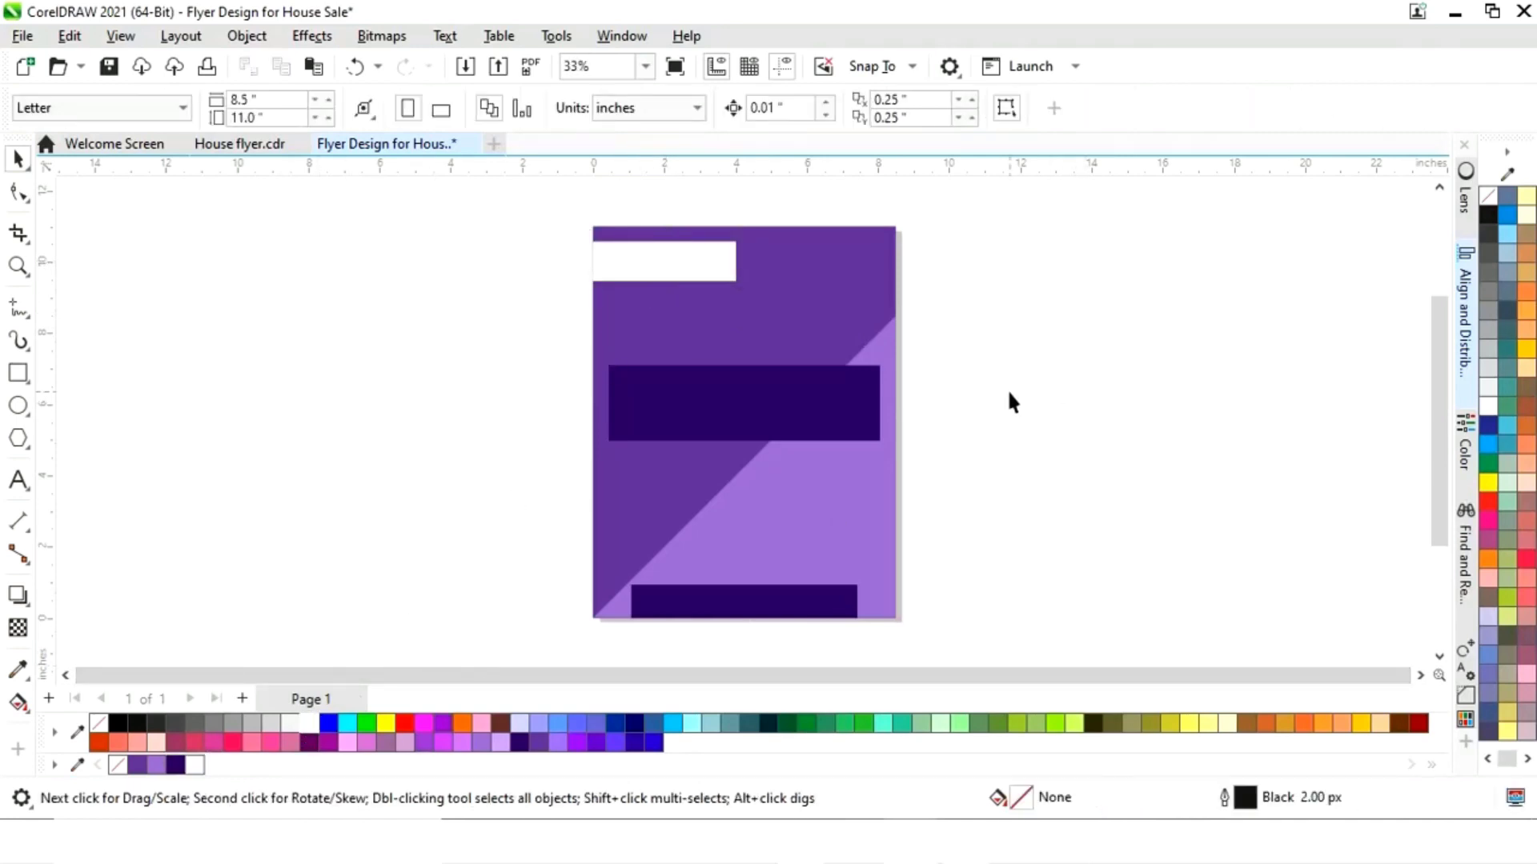
Copy the small white rectangle to just above the middle band and right-align the copy with the background rectangle
left_click(683, 276)
left_click_drag(683, 277, 816, 344)
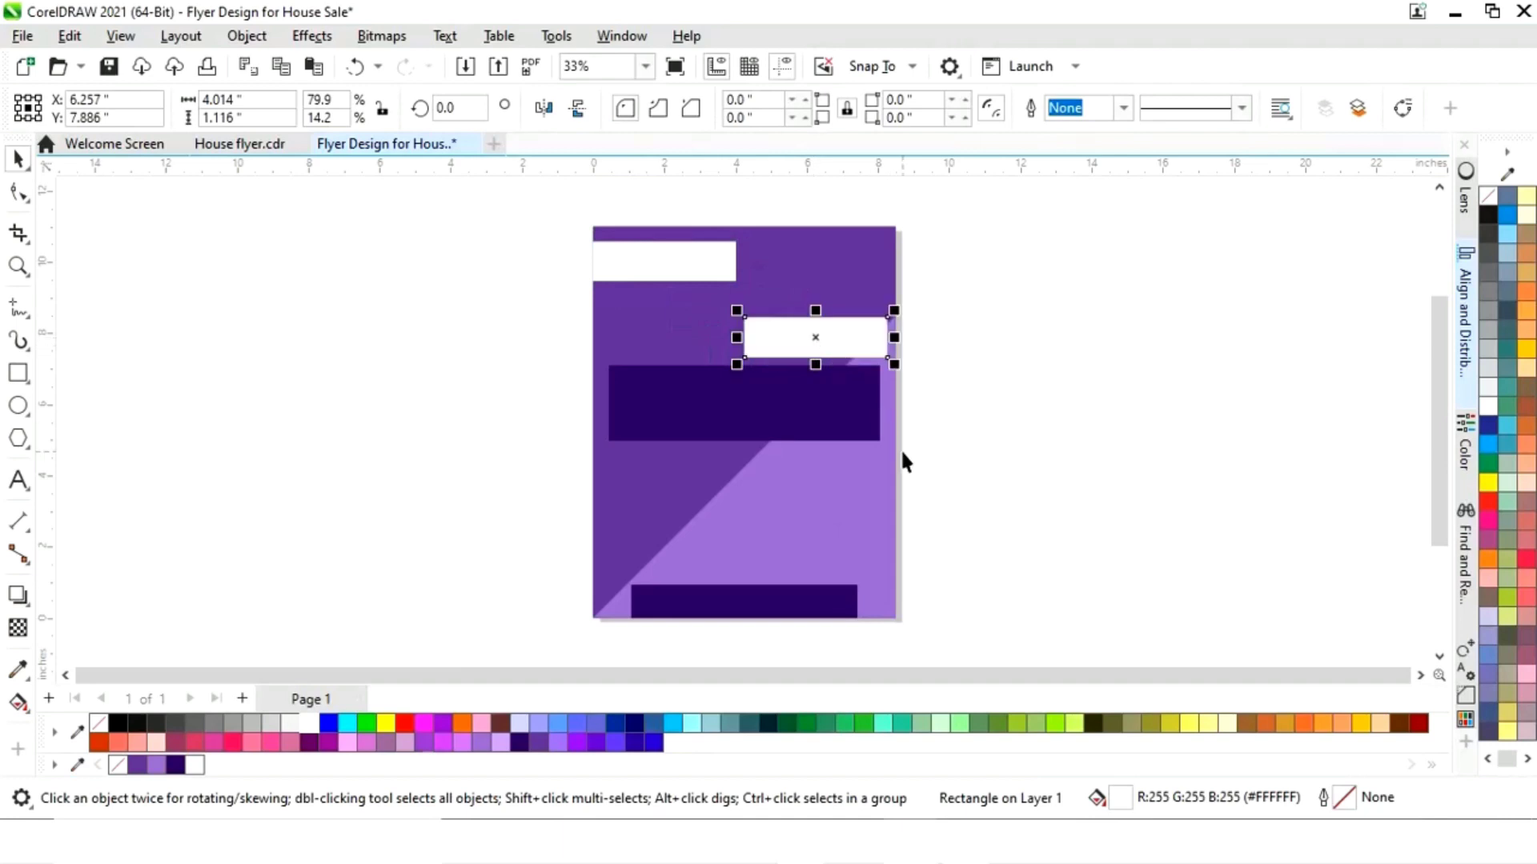
left_click(866, 263, "shift")
key("r")
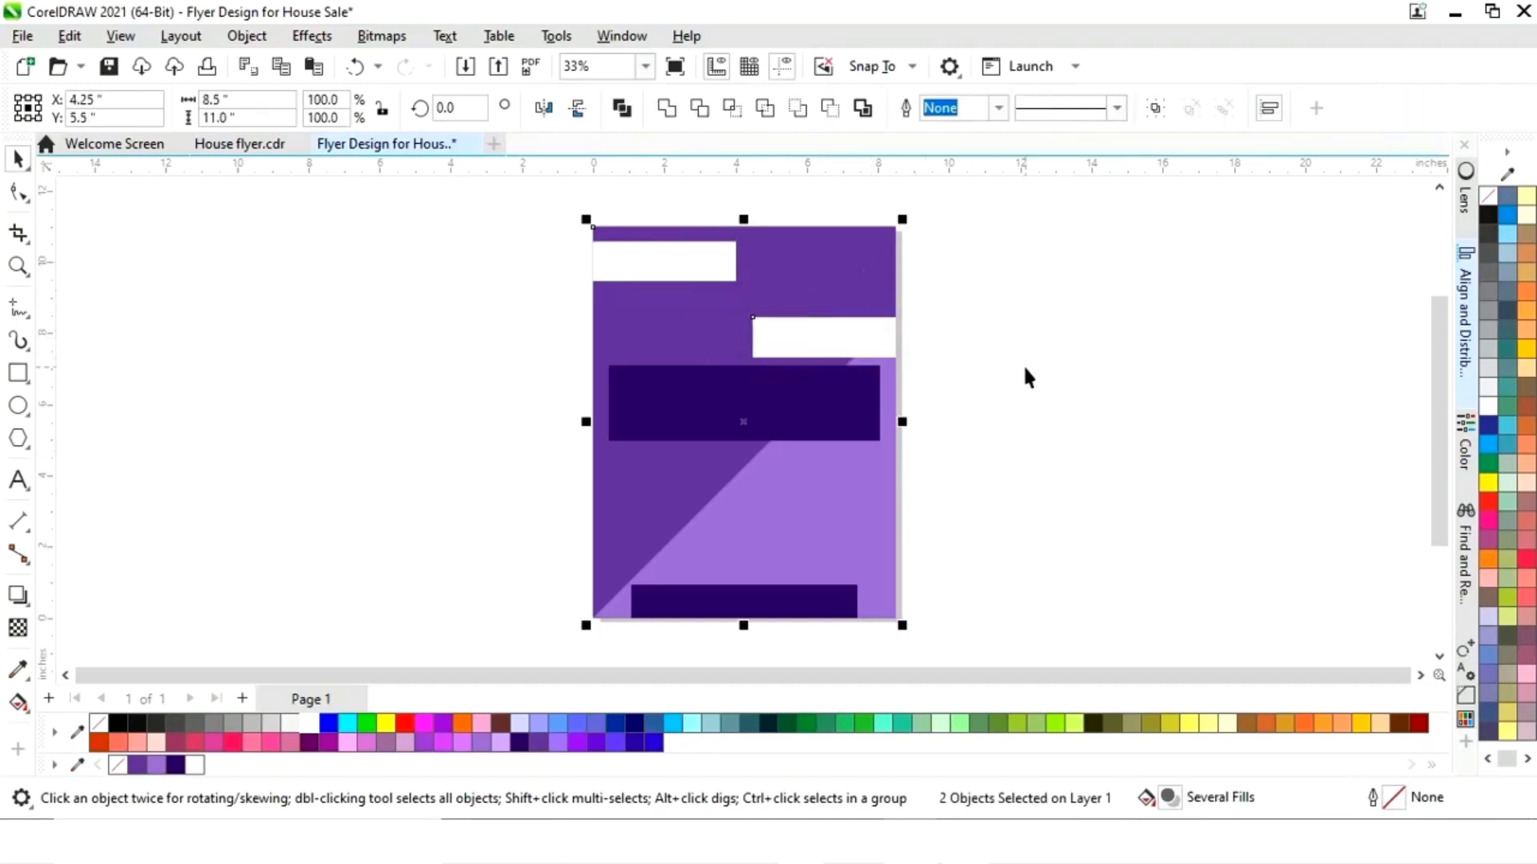
left_click(1022, 369)
Nudge the right white rectangle up, then shrink it to about 2.94 by 0.82 in and the upper-left one to about 3.32 by 0.84 in
left_click(869, 335)
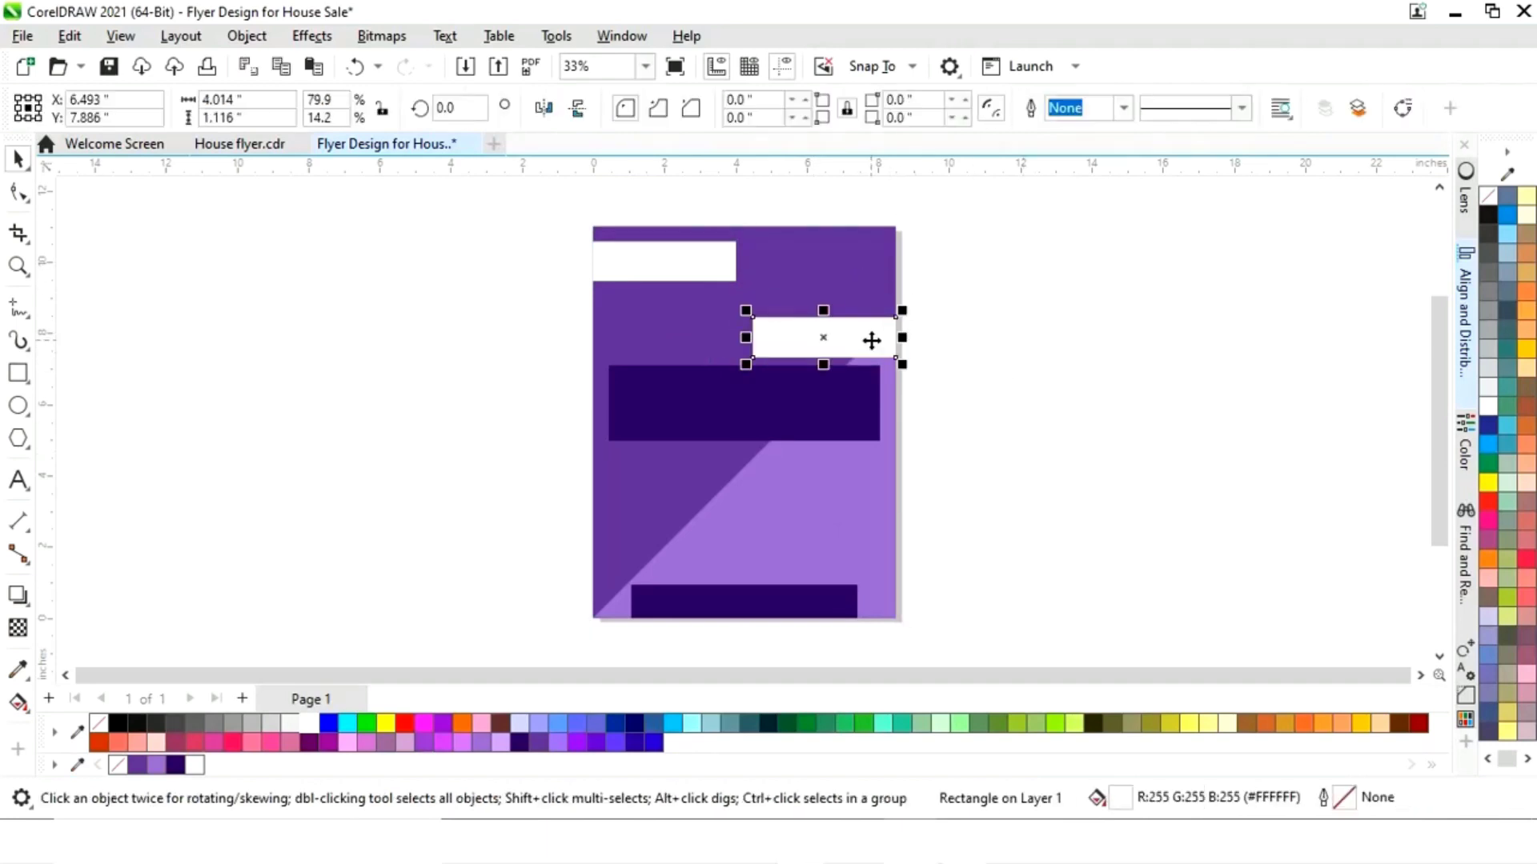
left_click_drag(871, 342, 871, 339)
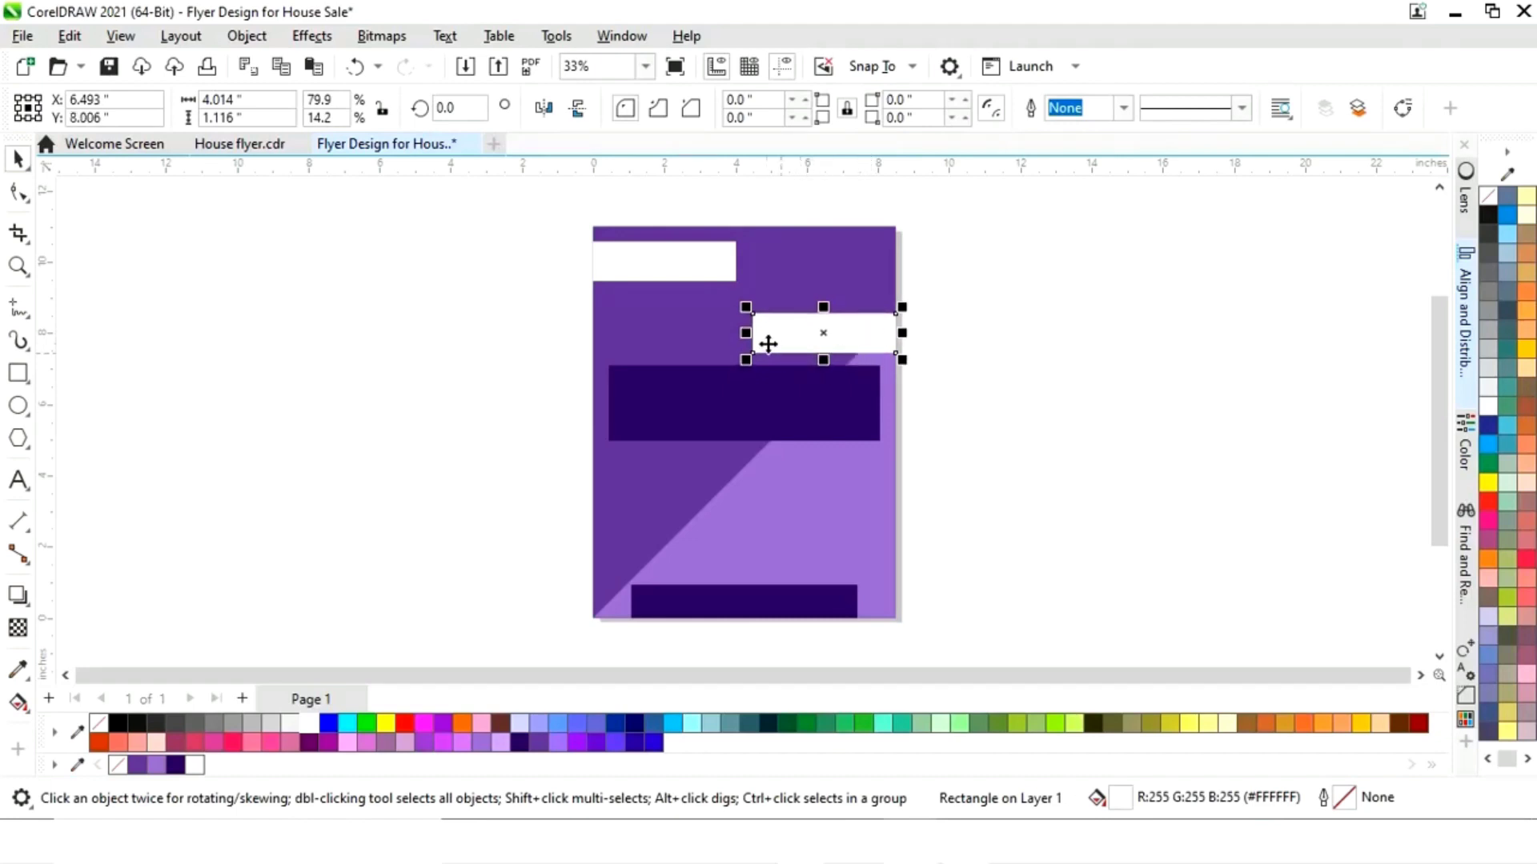
left_click_drag(746, 312, 723, 237)
left_click(1008, 346)
left_click(693, 271)
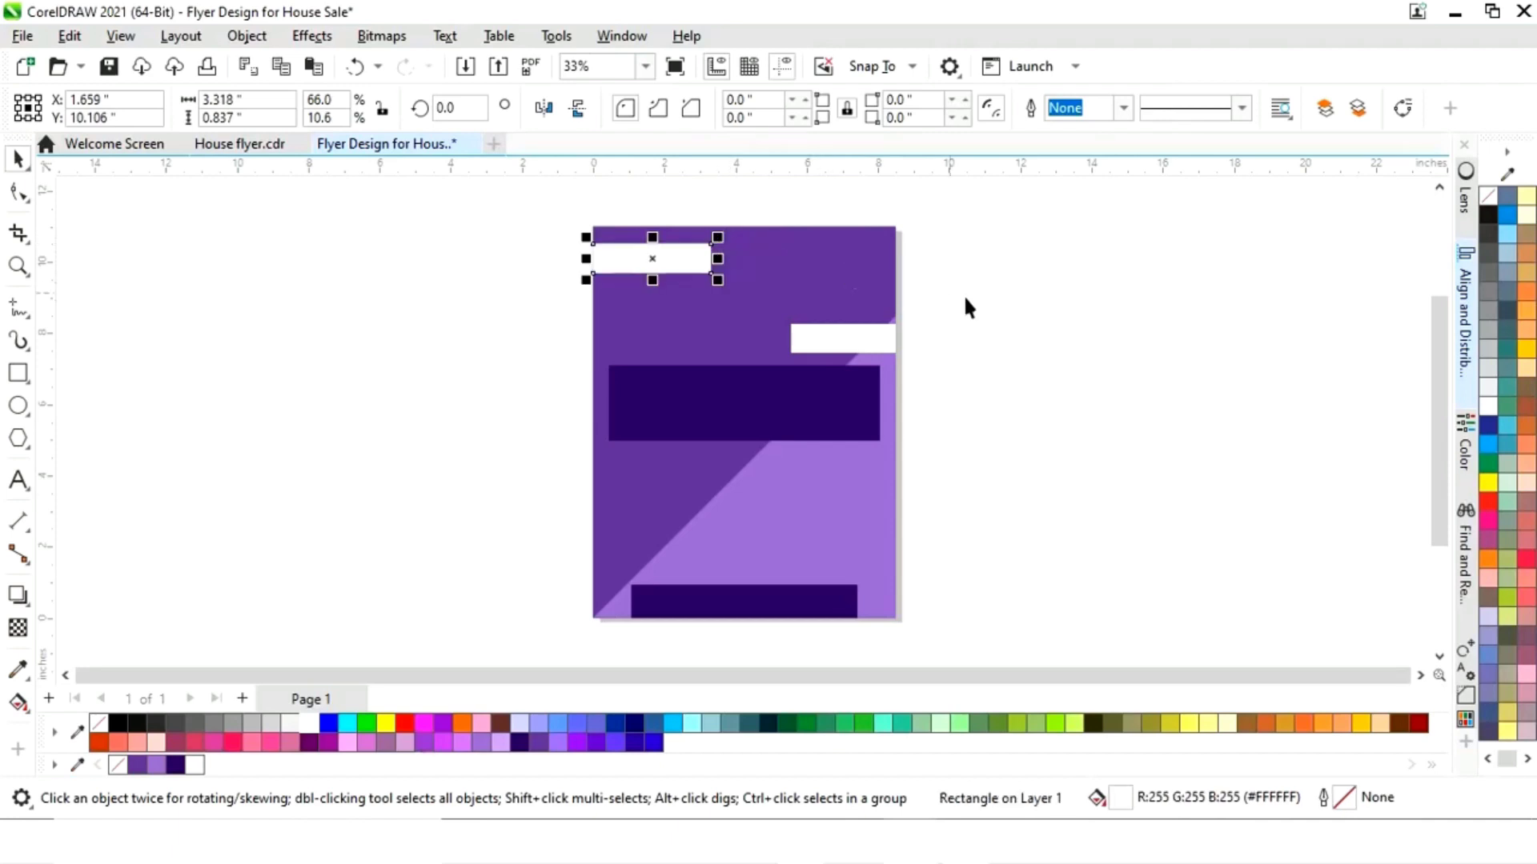
left_click(1016, 318)
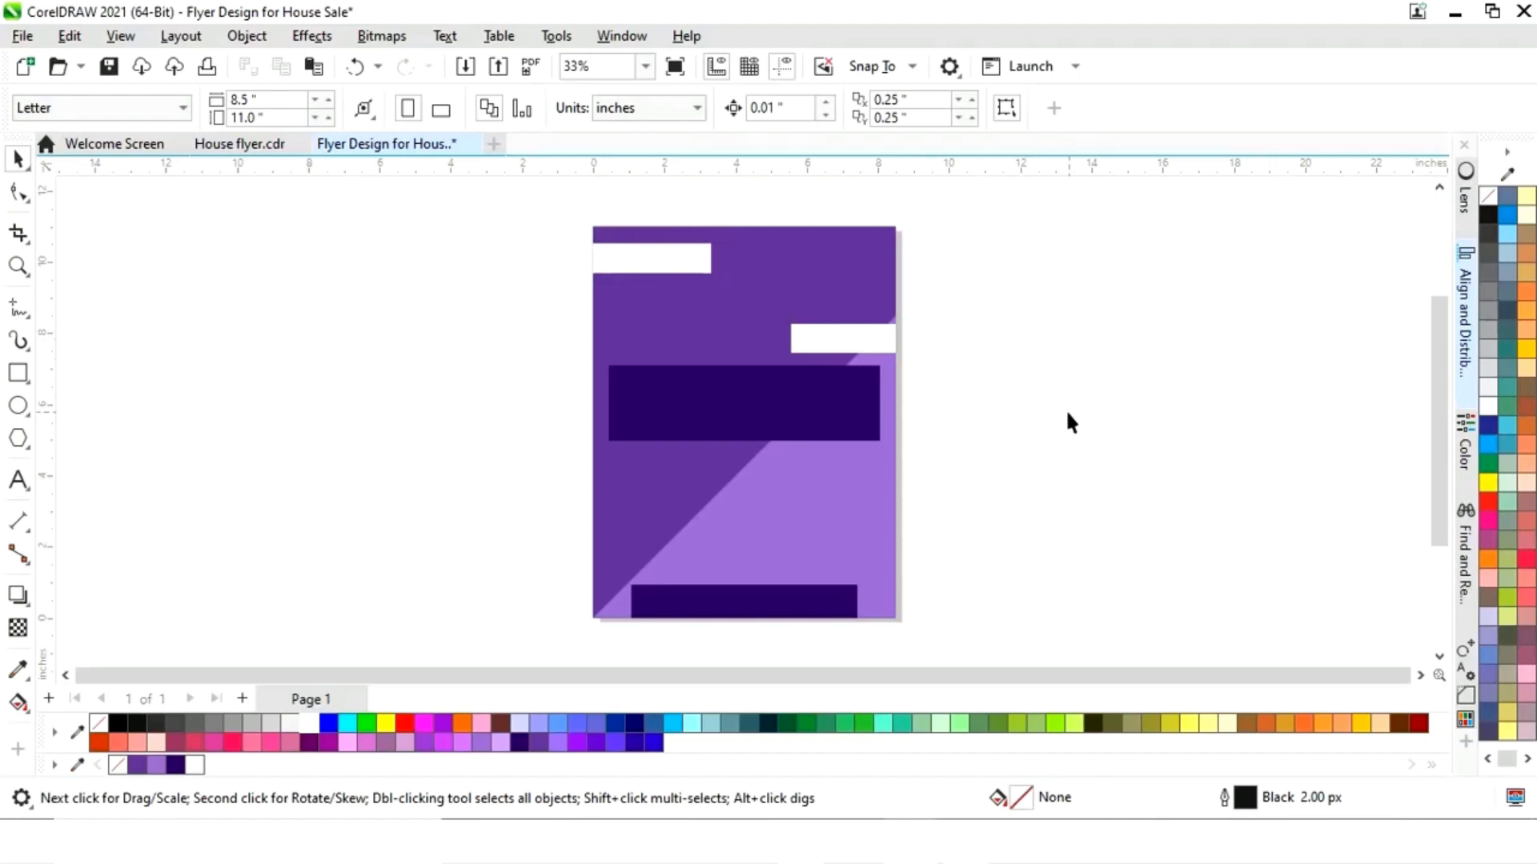
Apply a uniform transparency of 20 to the dark purple middle band with the Transparency tool
left_click(815, 426)
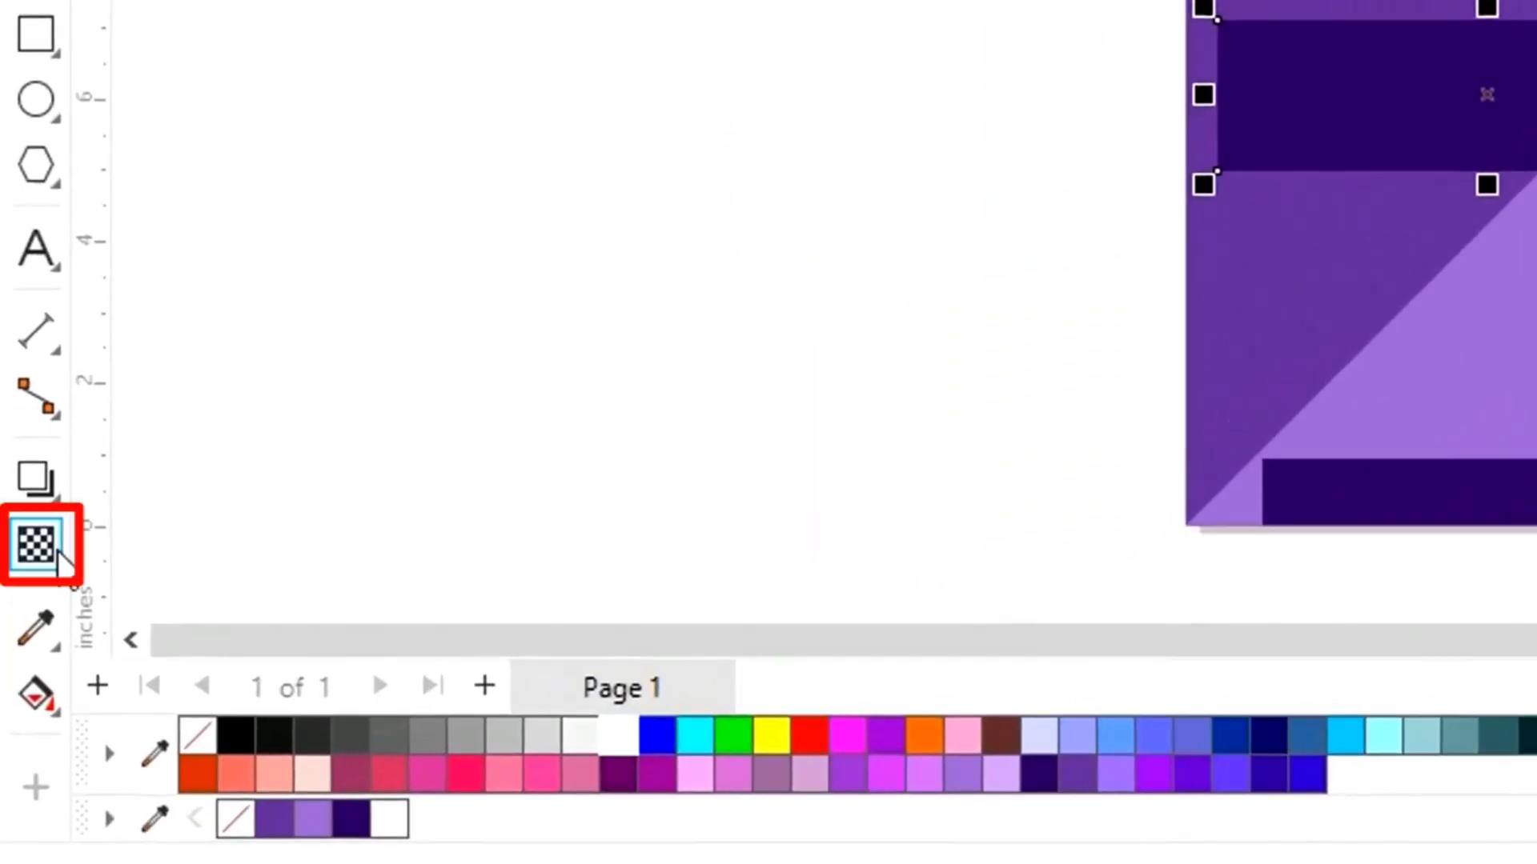
left_click(23, 631)
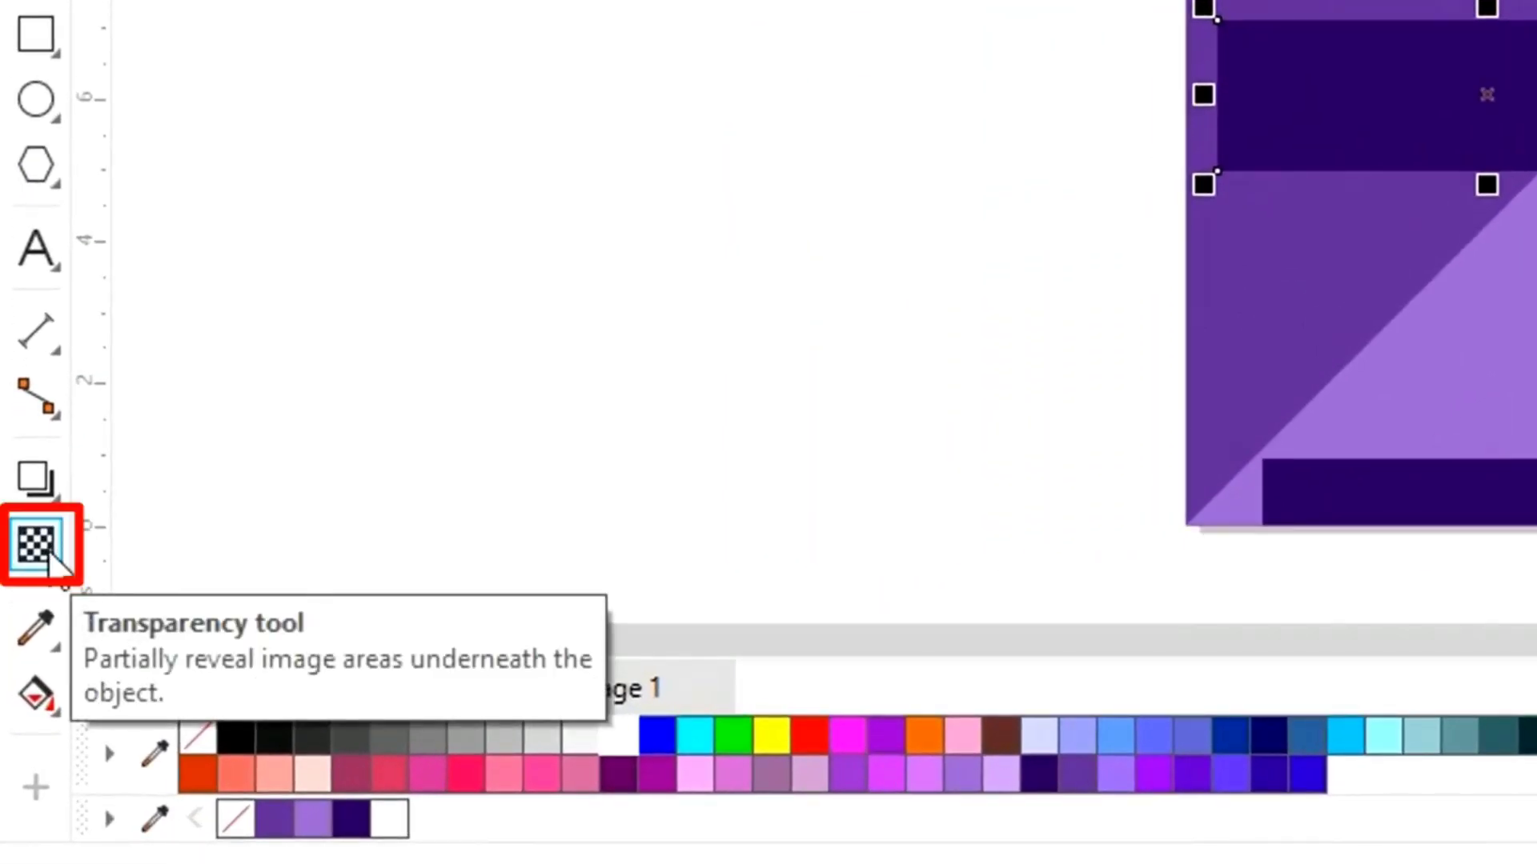
left_click(48, 550)
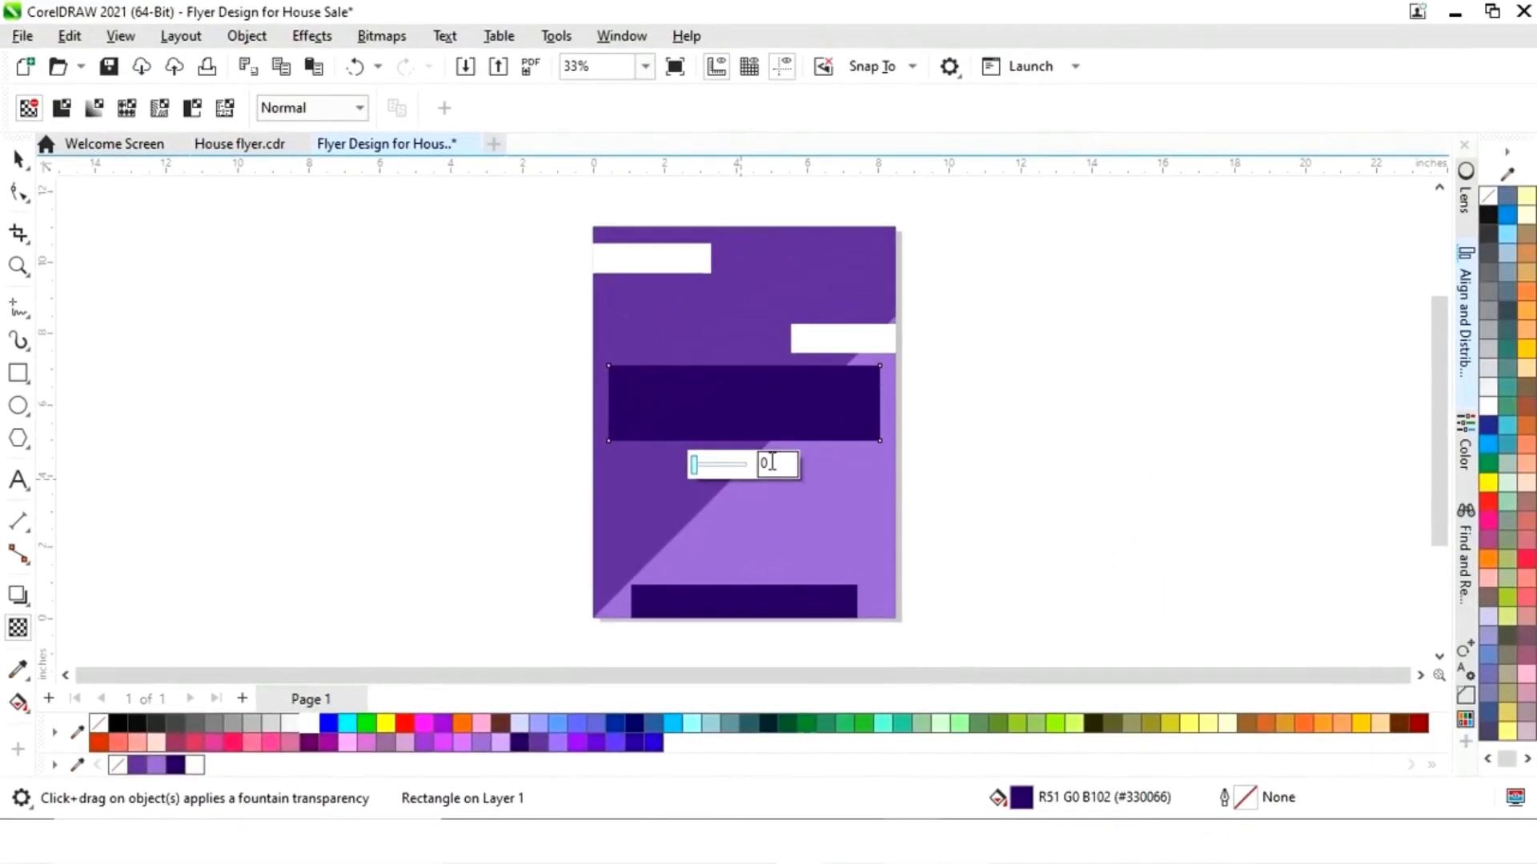
left_click(773, 463)
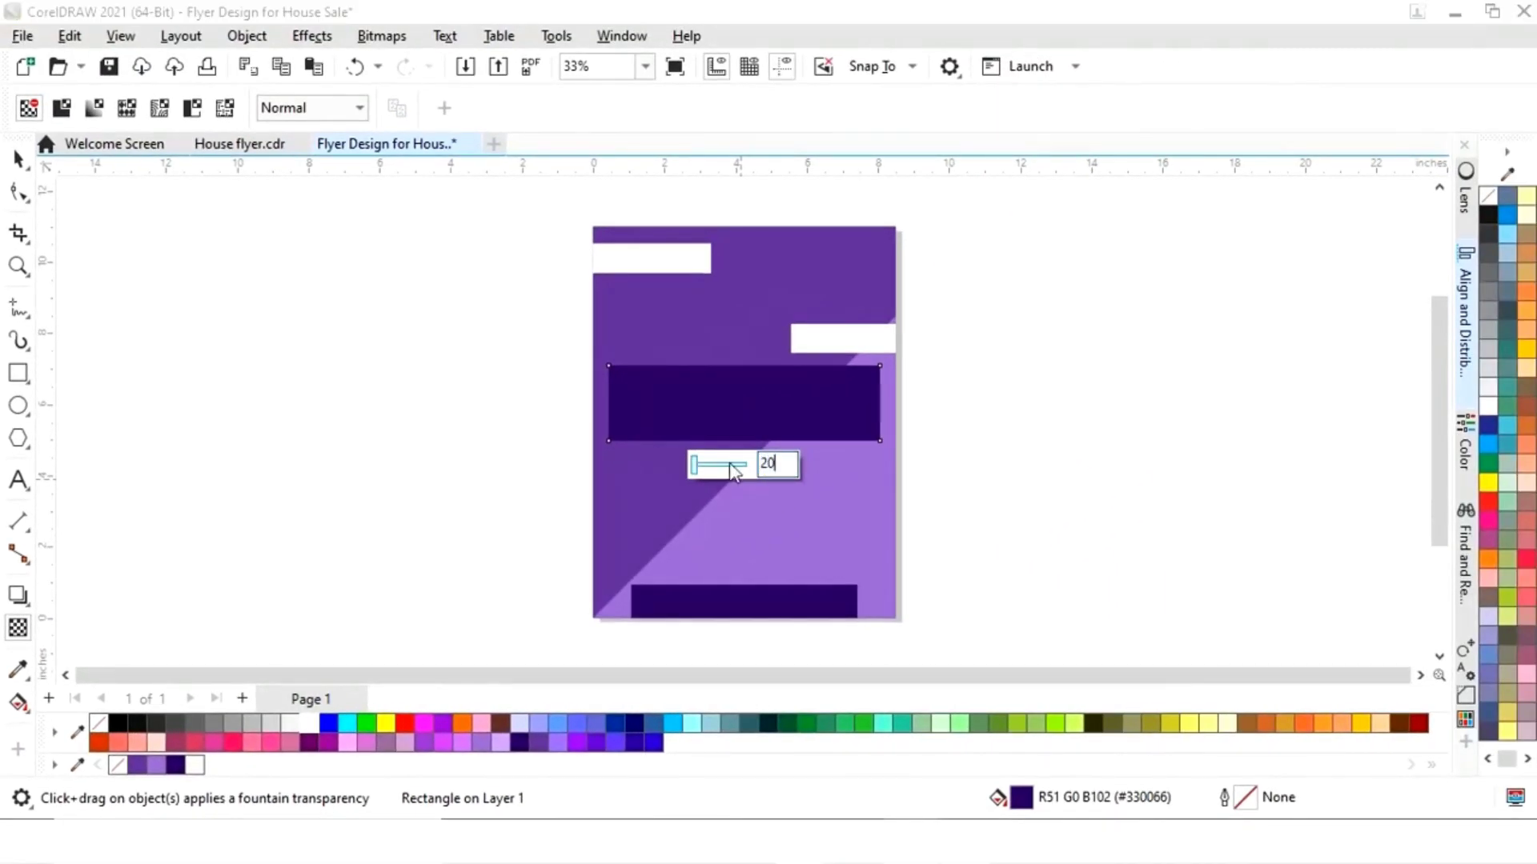
key("Return")
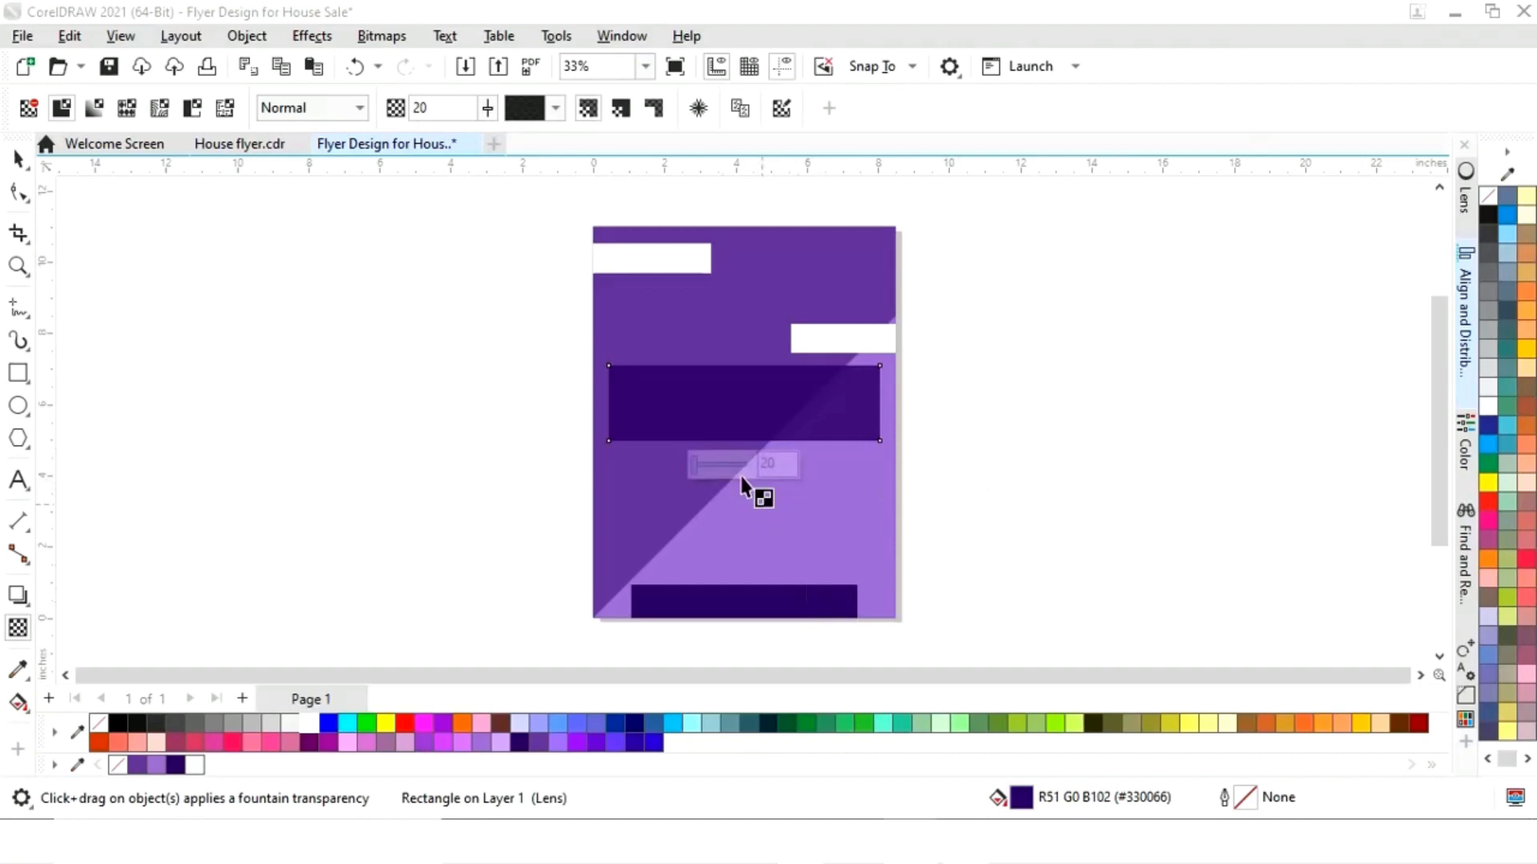
Apply a uniform transparency of 20 to both small white rectangles
left_click(662, 260)
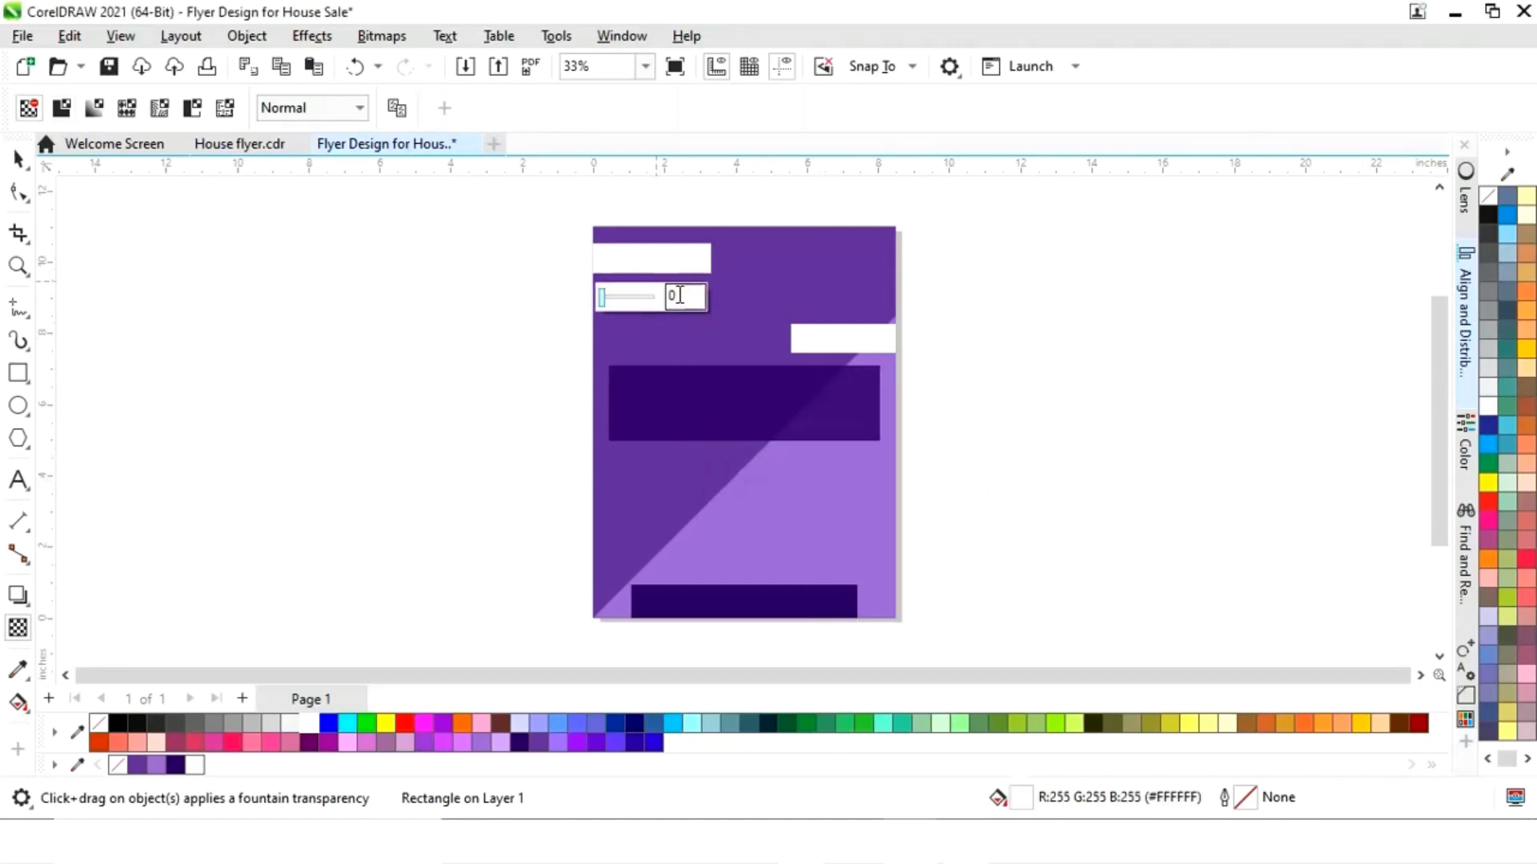
left_click(679, 295)
key("Return")
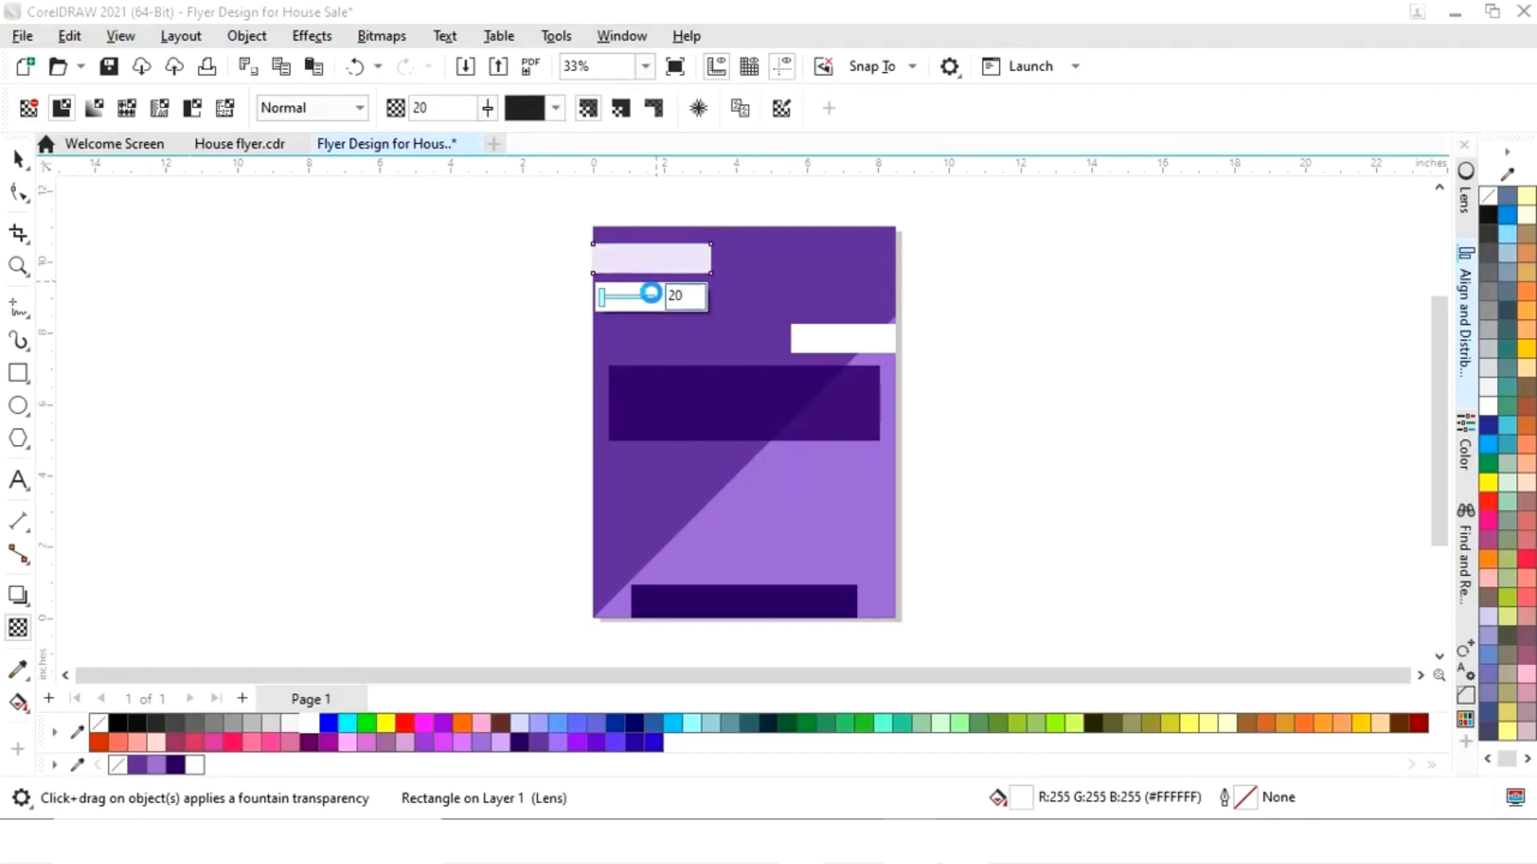
left_click(854, 349)
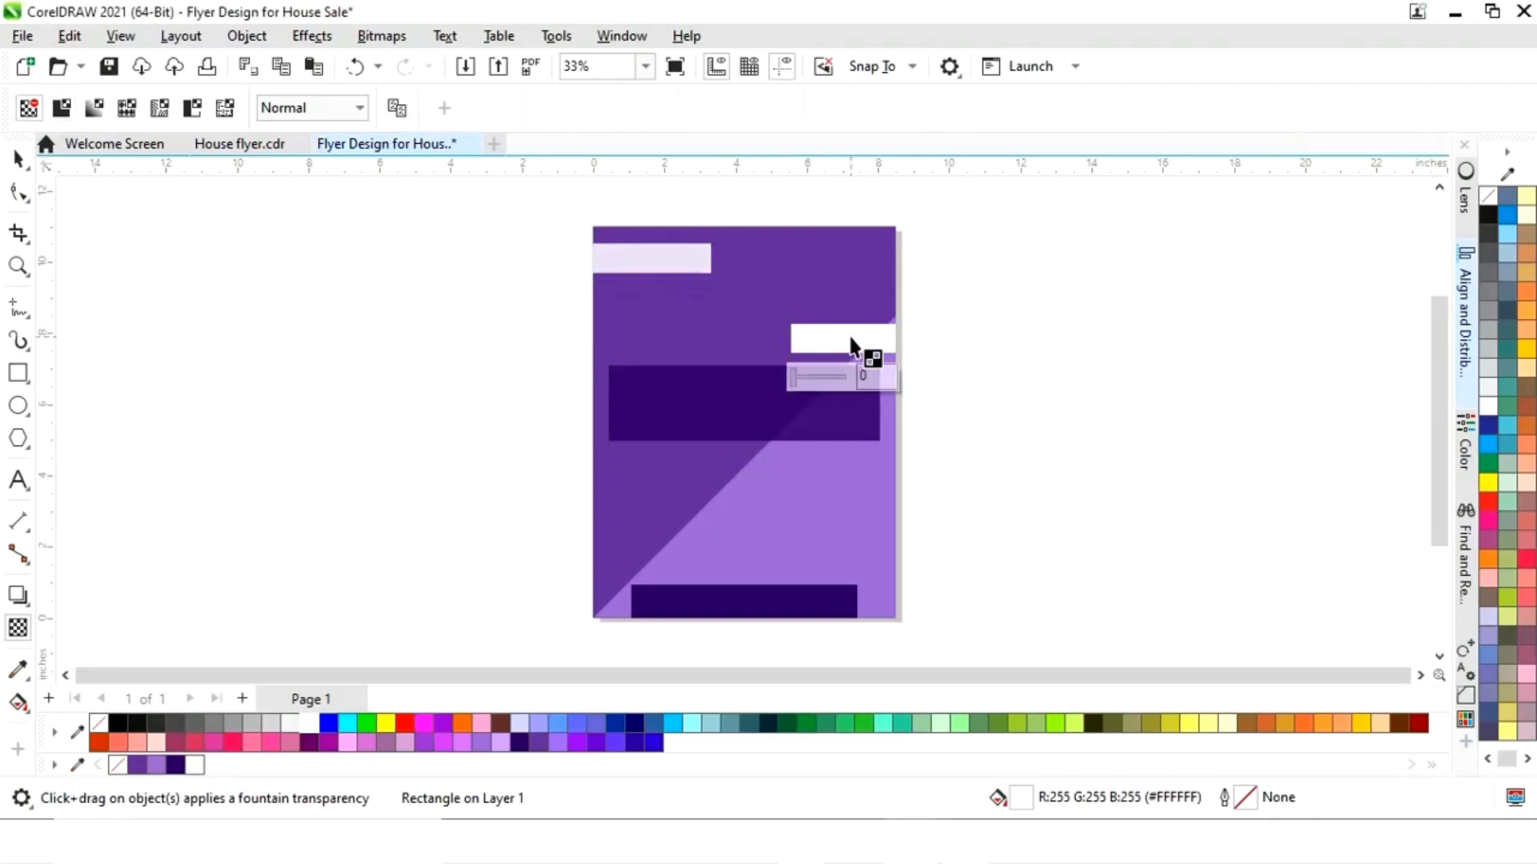
left_click(835, 383)
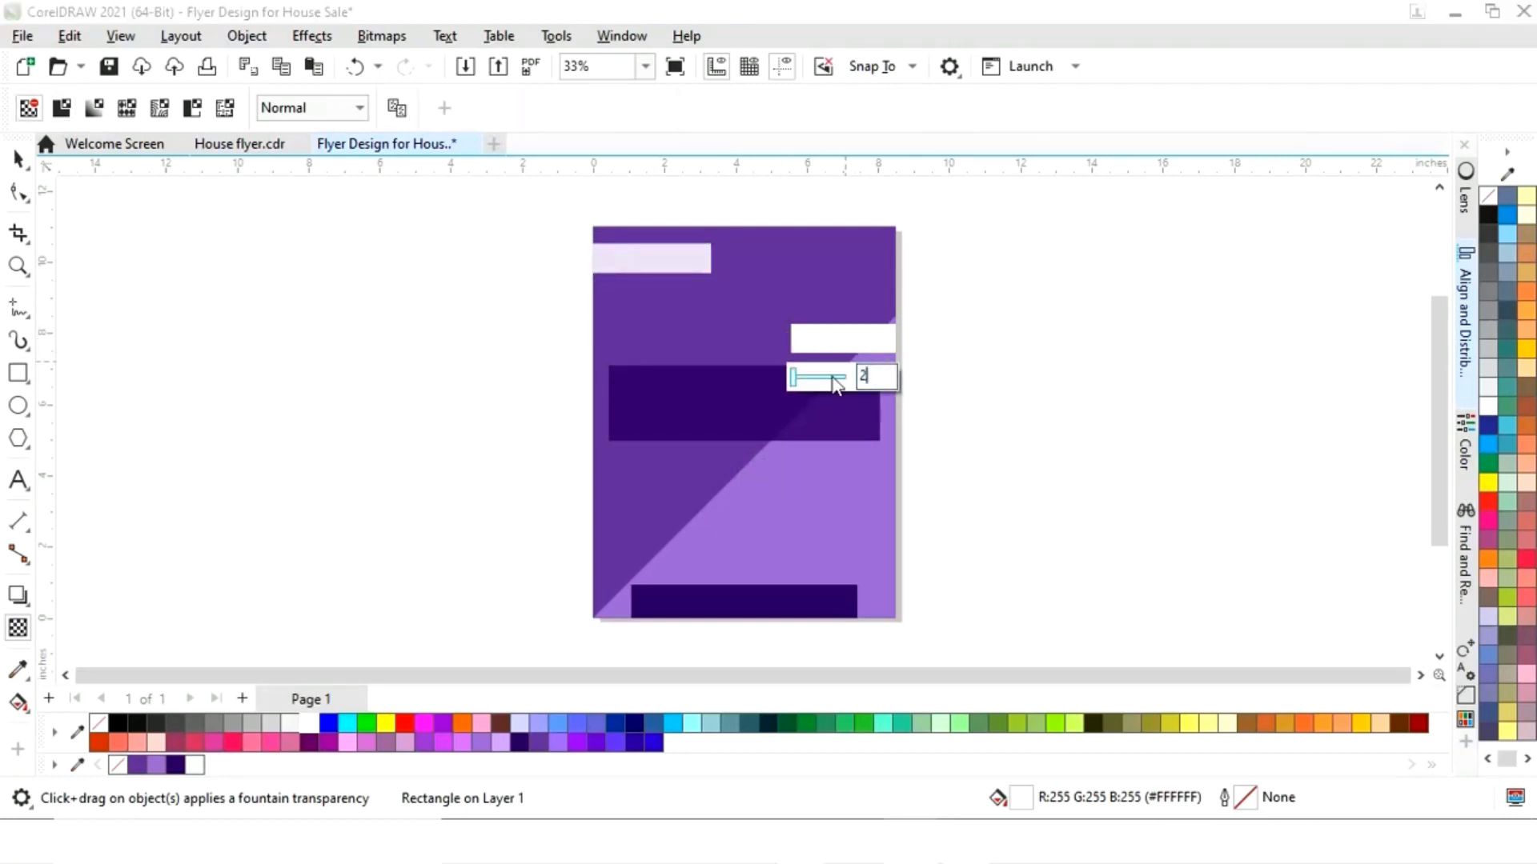
key("Return")
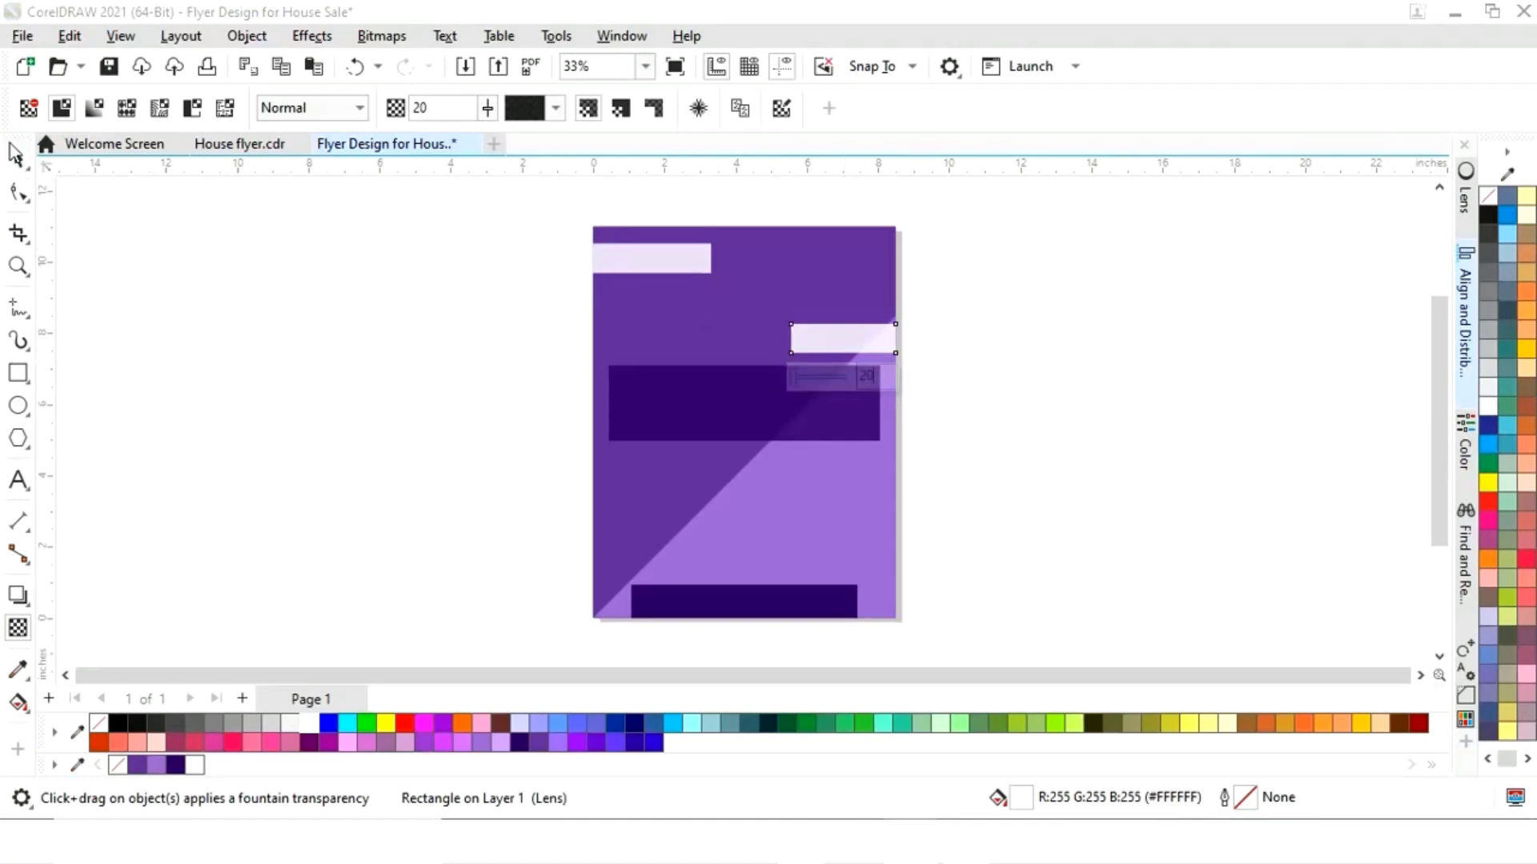
Fill the small rectangle at the page's right edge with Twilight Violet (#9966CC)
left_click(19, 161)
left_click(864, 348)
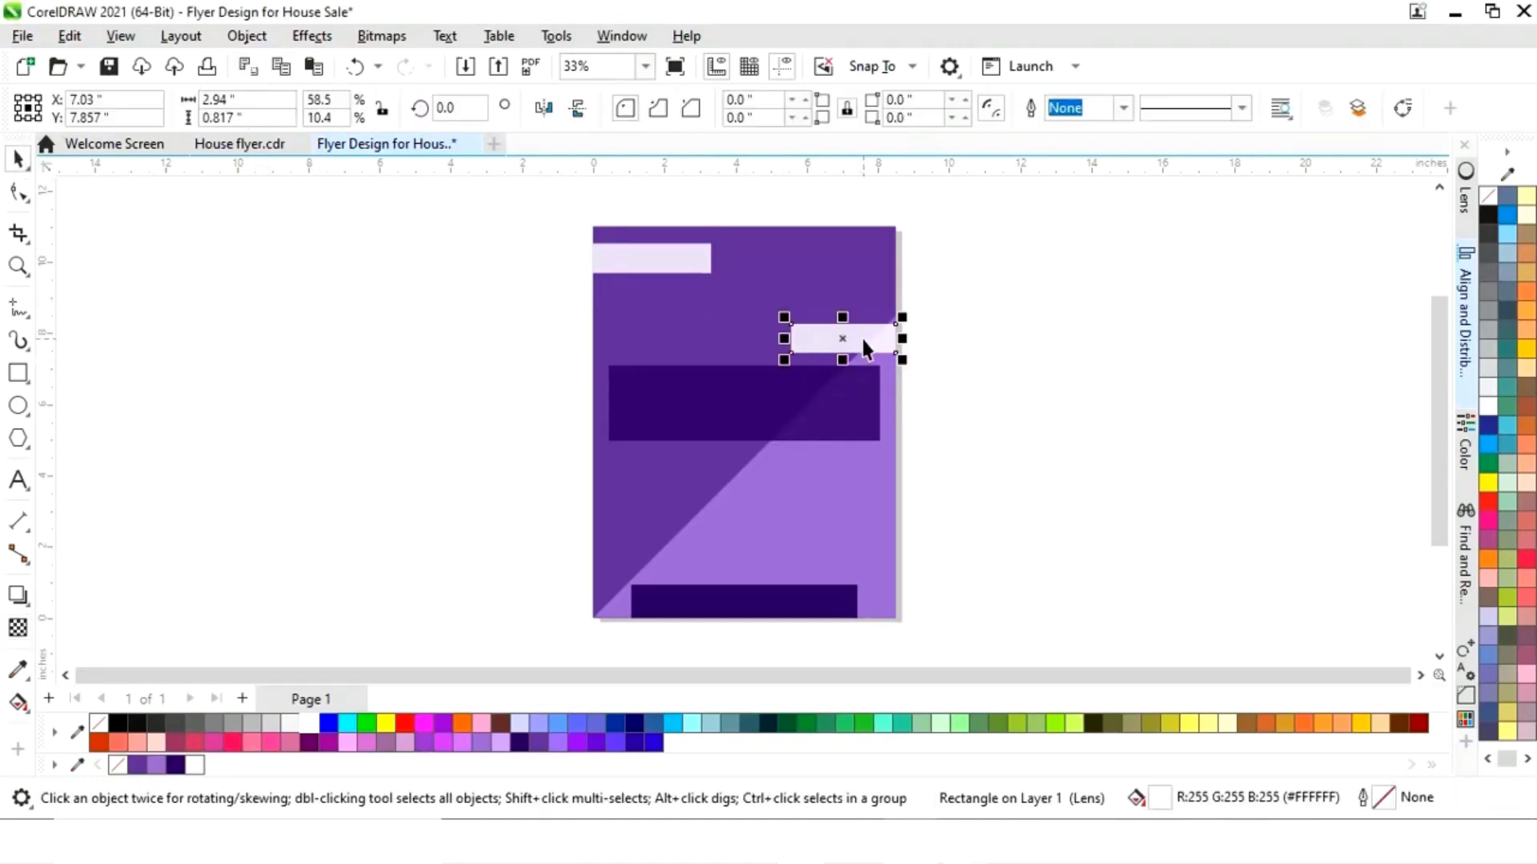
left_click(153, 764)
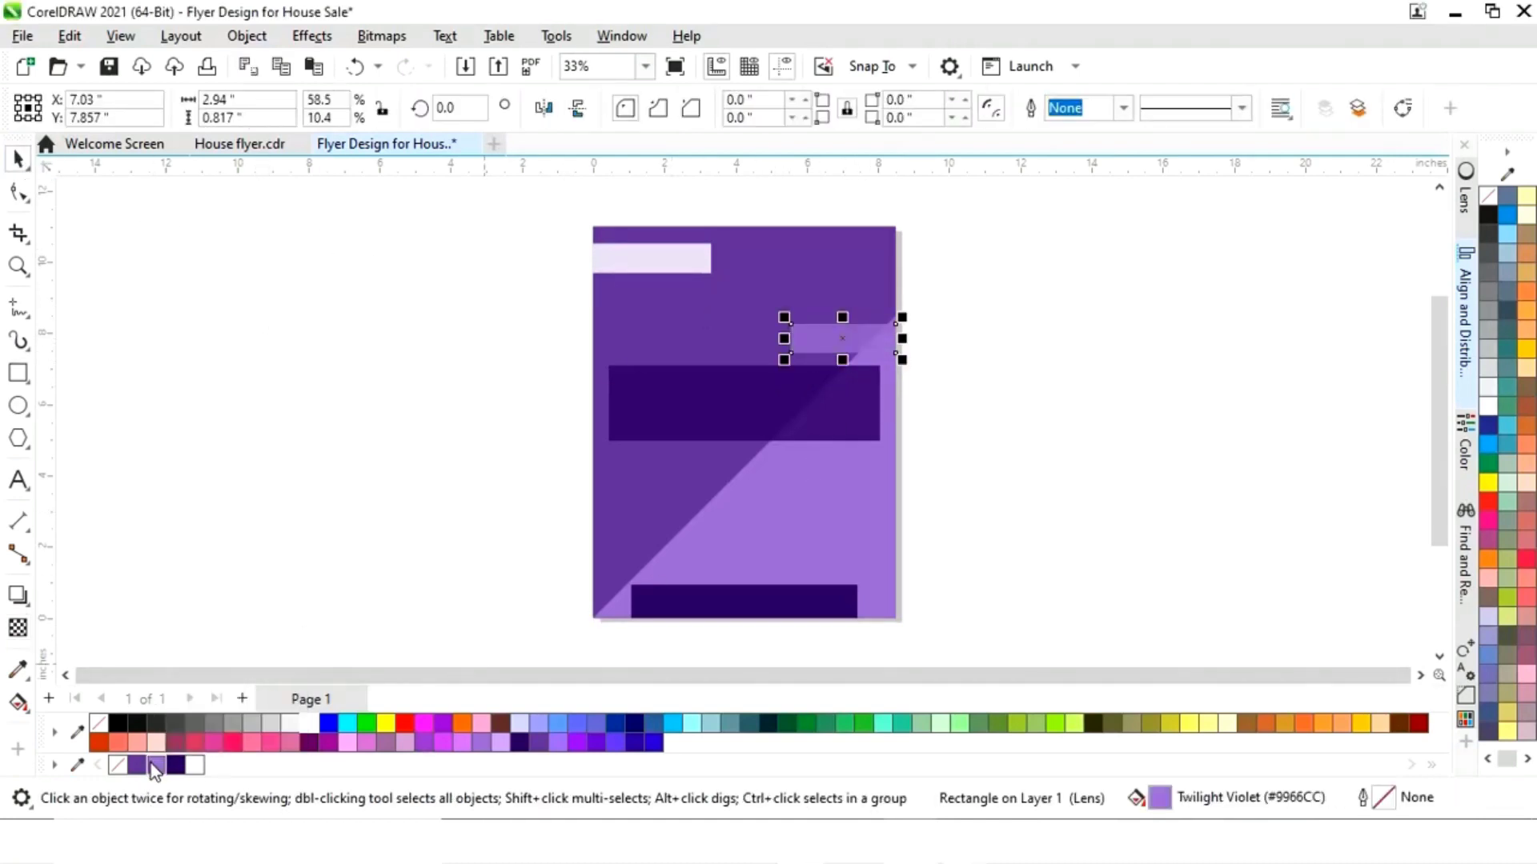
left_click(272, 560)
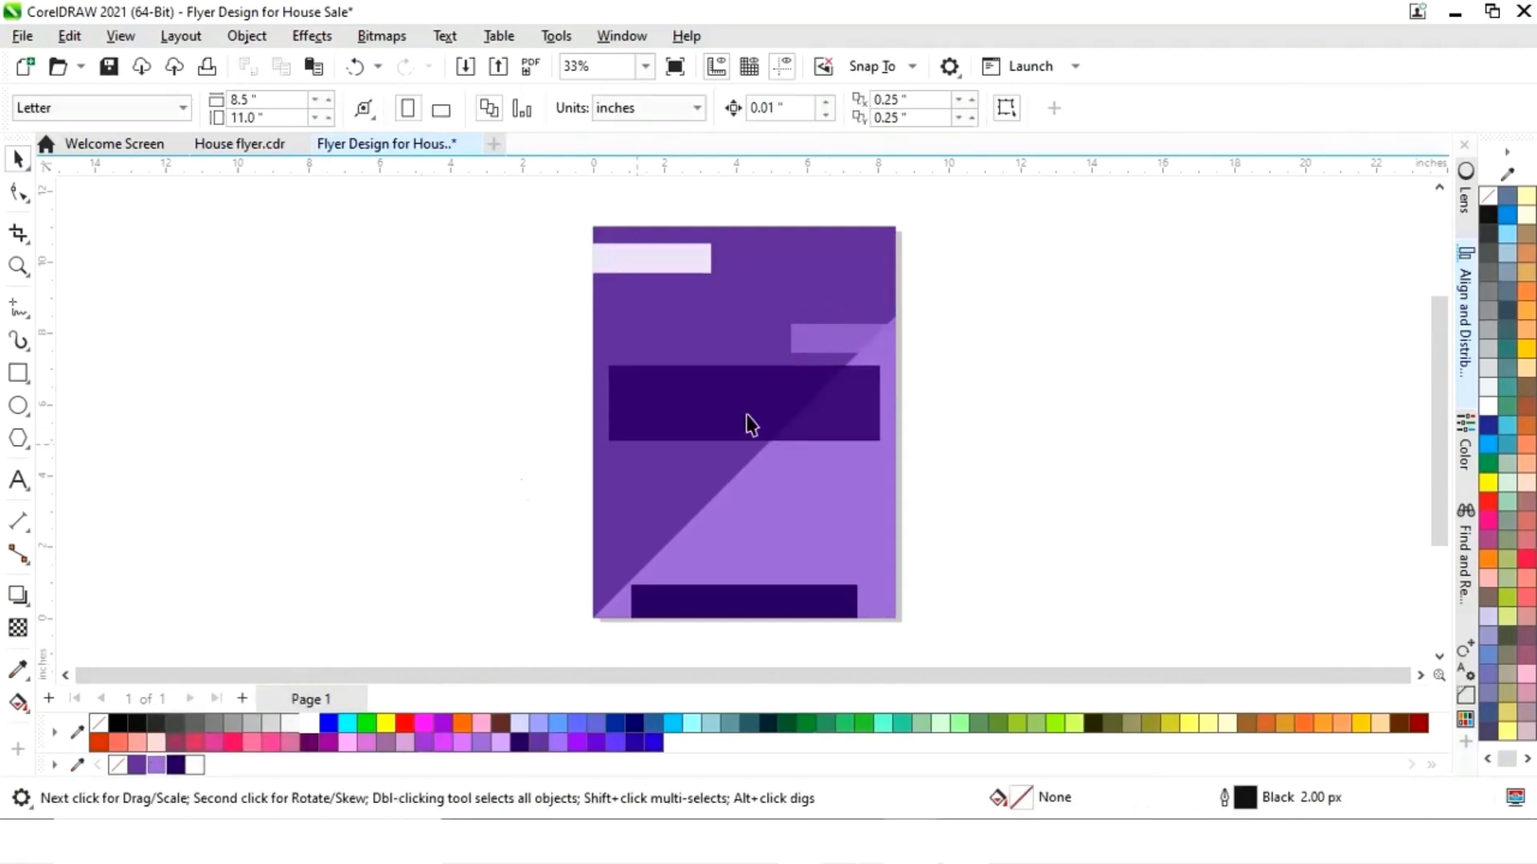
left_click(846, 342)
mouse_move(788, 358)
left_mouse_down()
mouse_move(775, 366)
mouse_move(789, 377)
left_mouse_up()
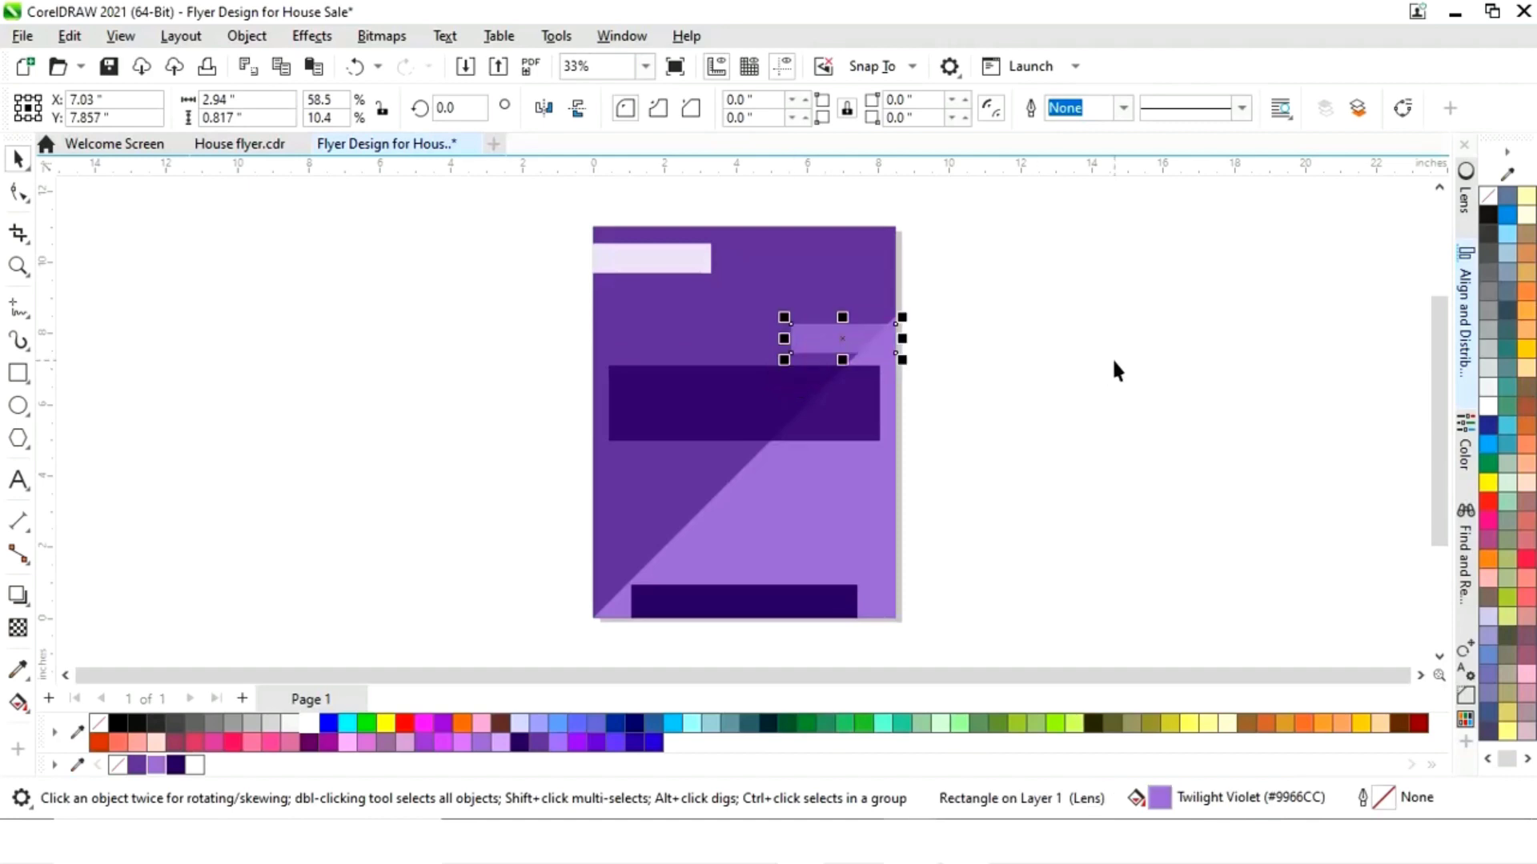
left_click(1112, 365)
Move all the prepared flyer texts, logo and house photos together to just beside the page's left edge
scroll(1121, 625, "up", 1)
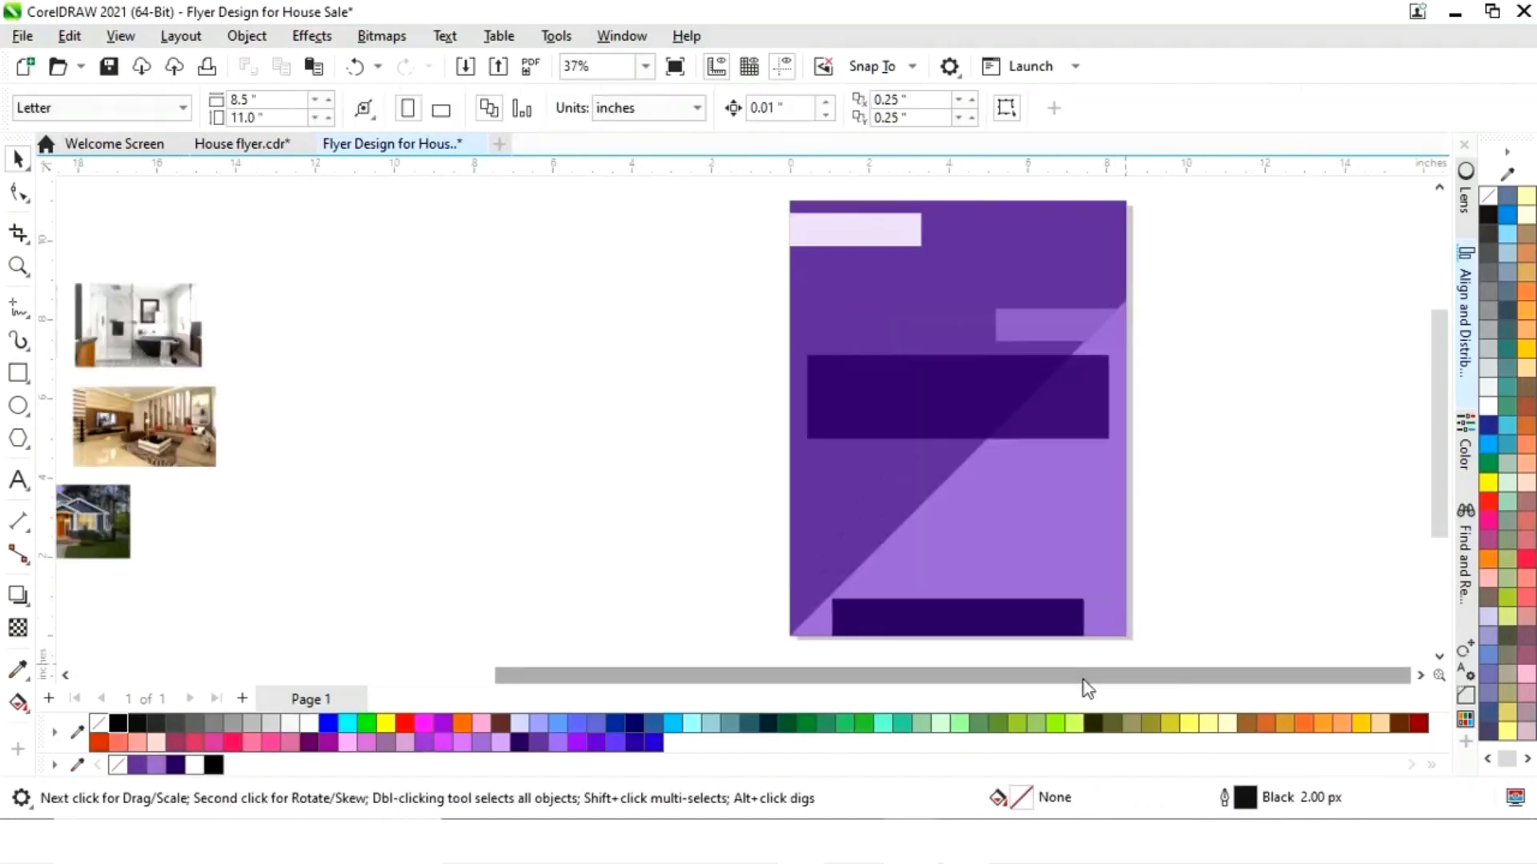
left_click_drag(1086, 676, 748, 676)
left_click_drag(871, 650, 215, 243)
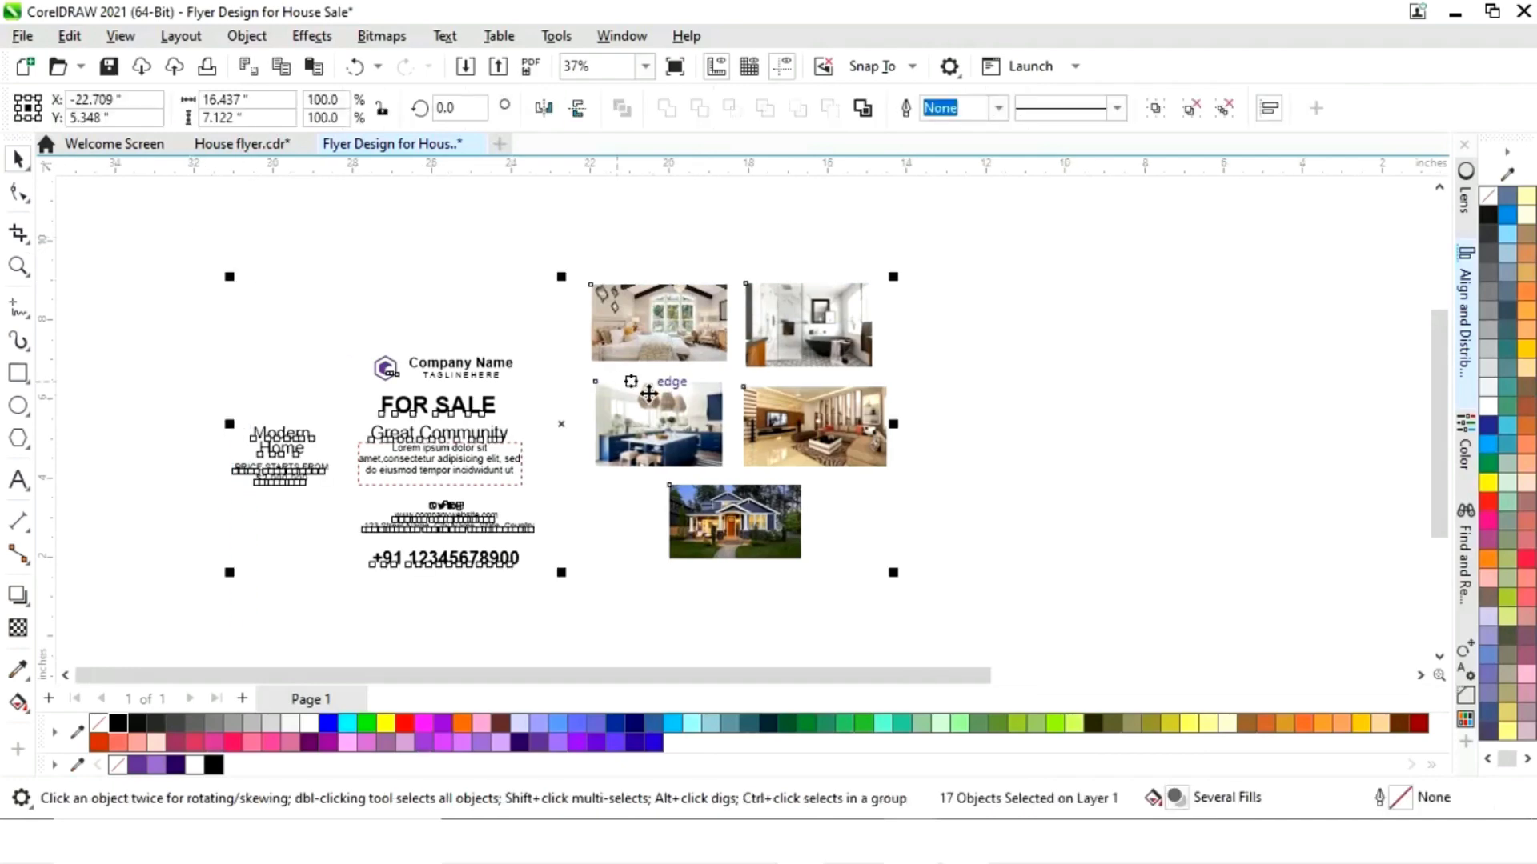
left_click_drag(644, 392, 1024, 408)
left_click_drag(1213, 407, 1213, 407)
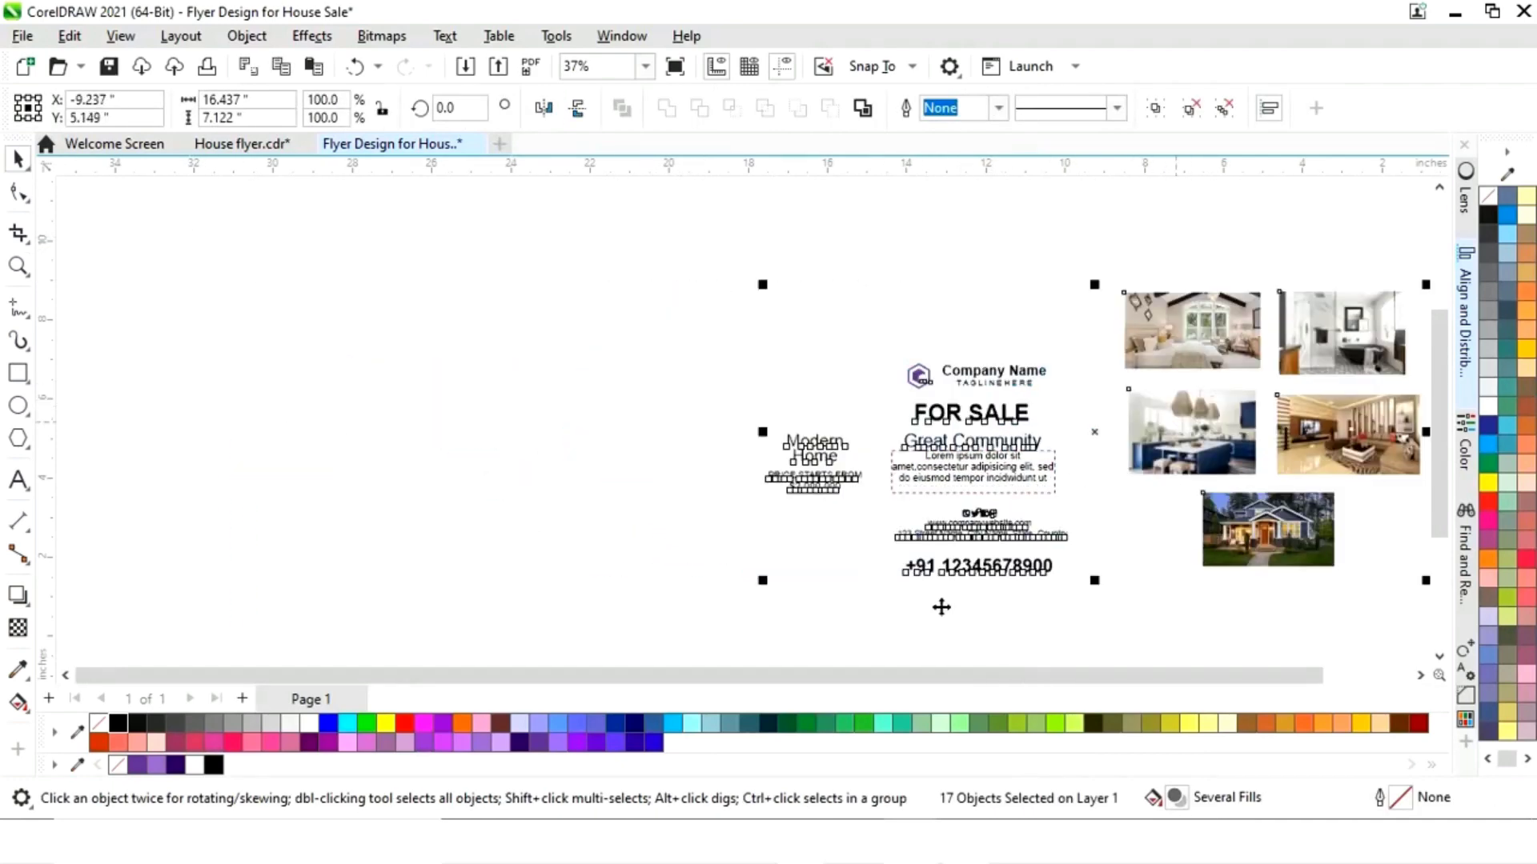
left_click_drag(920, 679, 1036, 677)
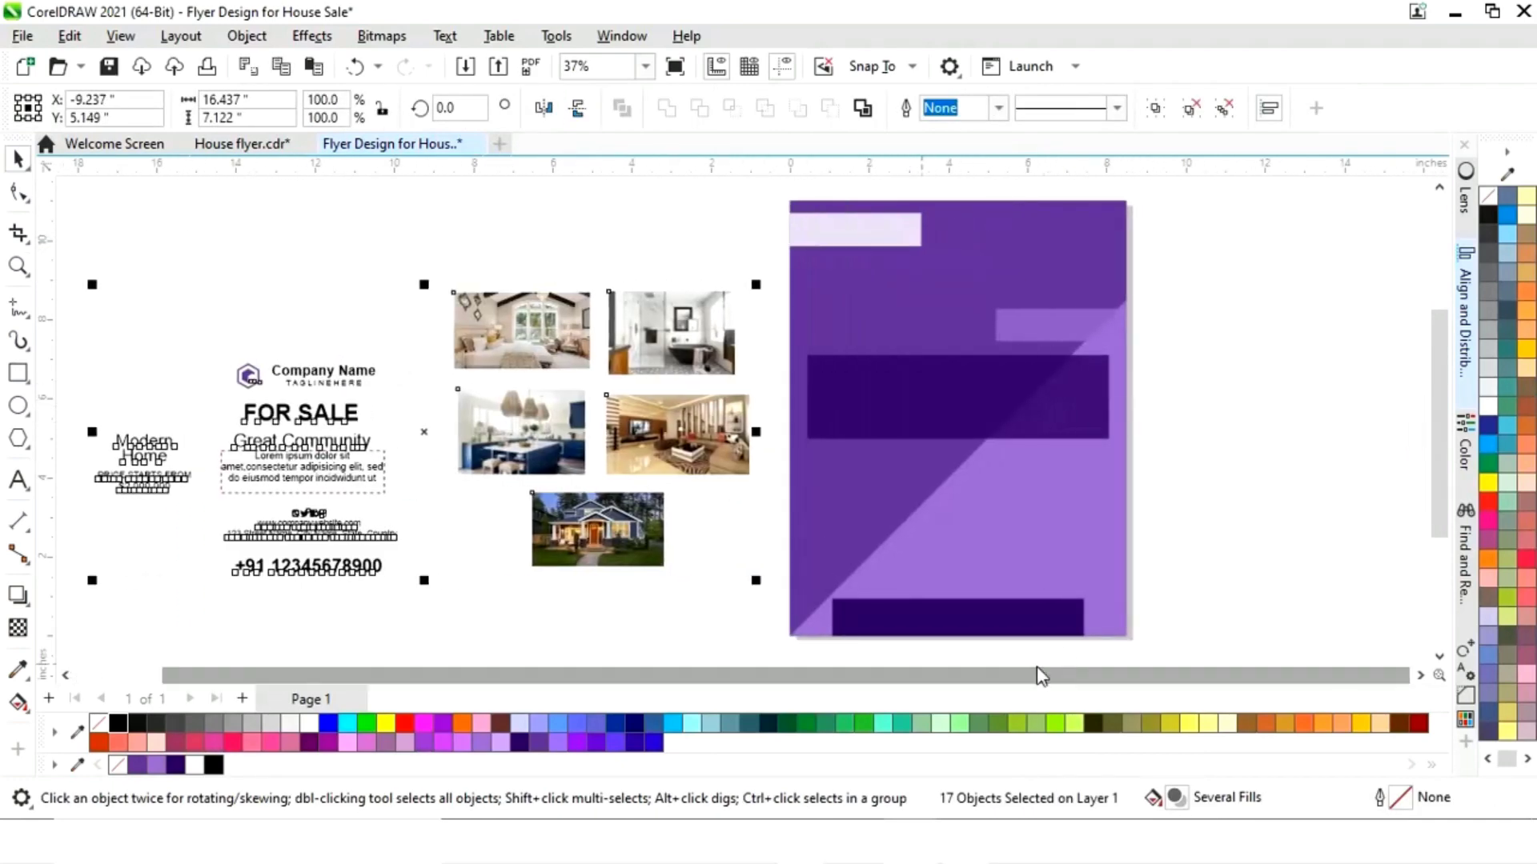
left_click(1229, 353)
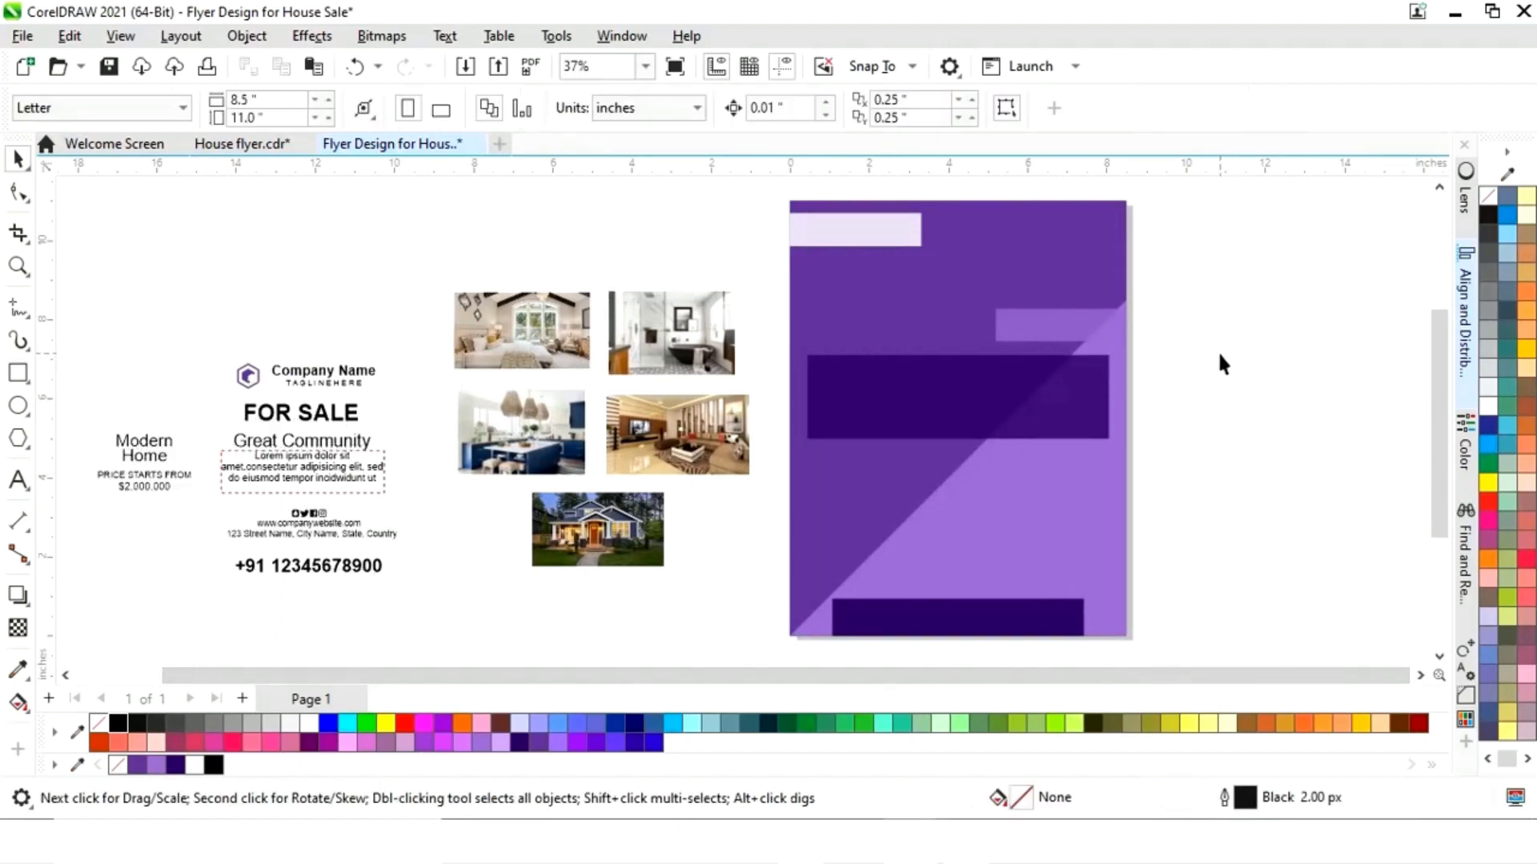
Create two side-by-side dark rectangles of about 2.47 by 1.55 in below the middle band by copying and shrinking that band
left_click(885, 412)
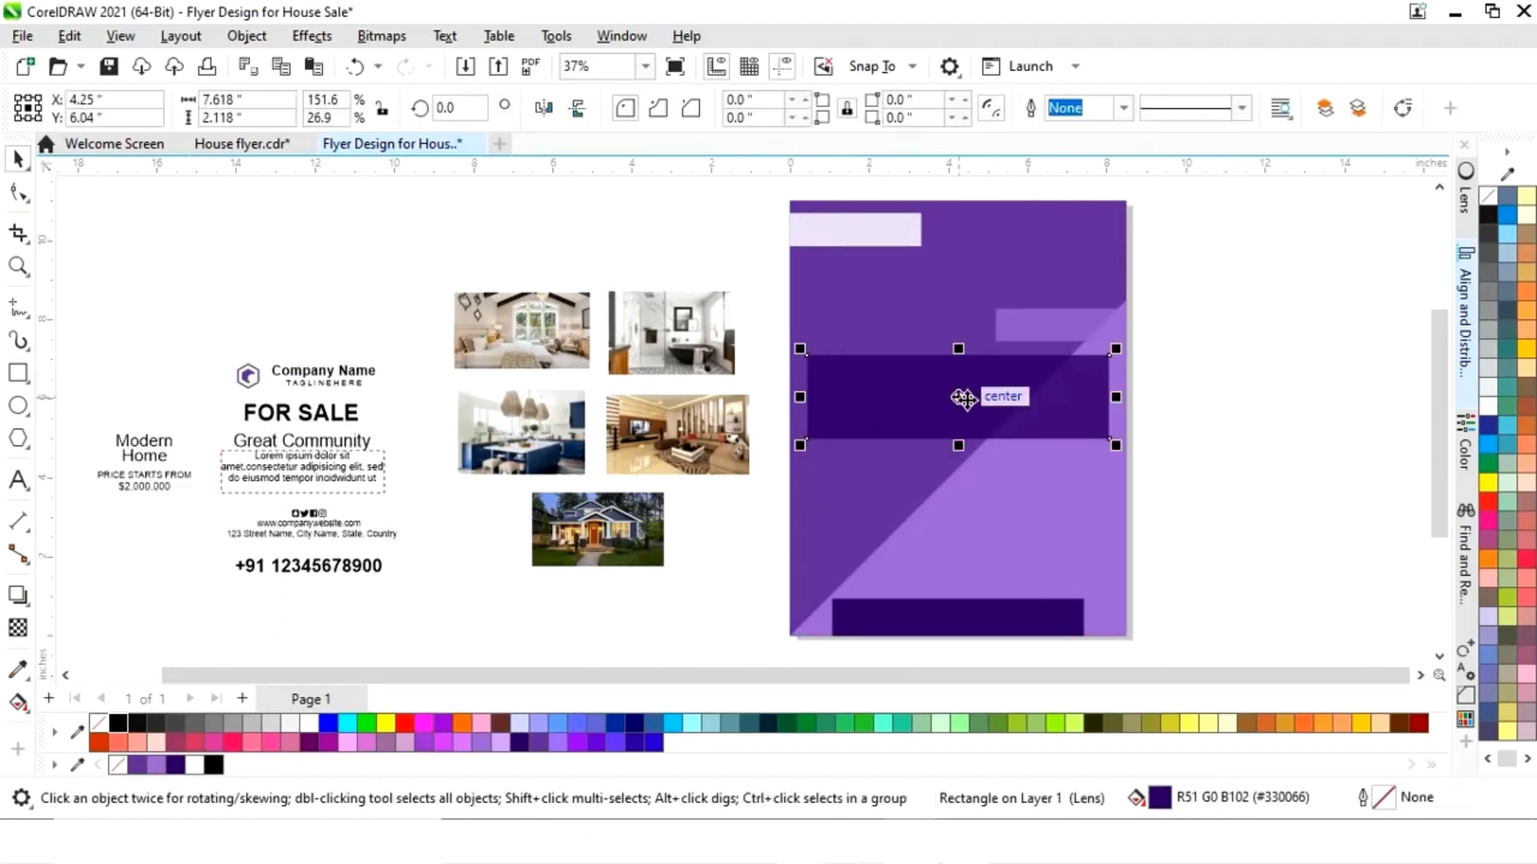
left_click_drag(964, 398, 964, 496)
left_click_drag(1120, 496, 955, 496)
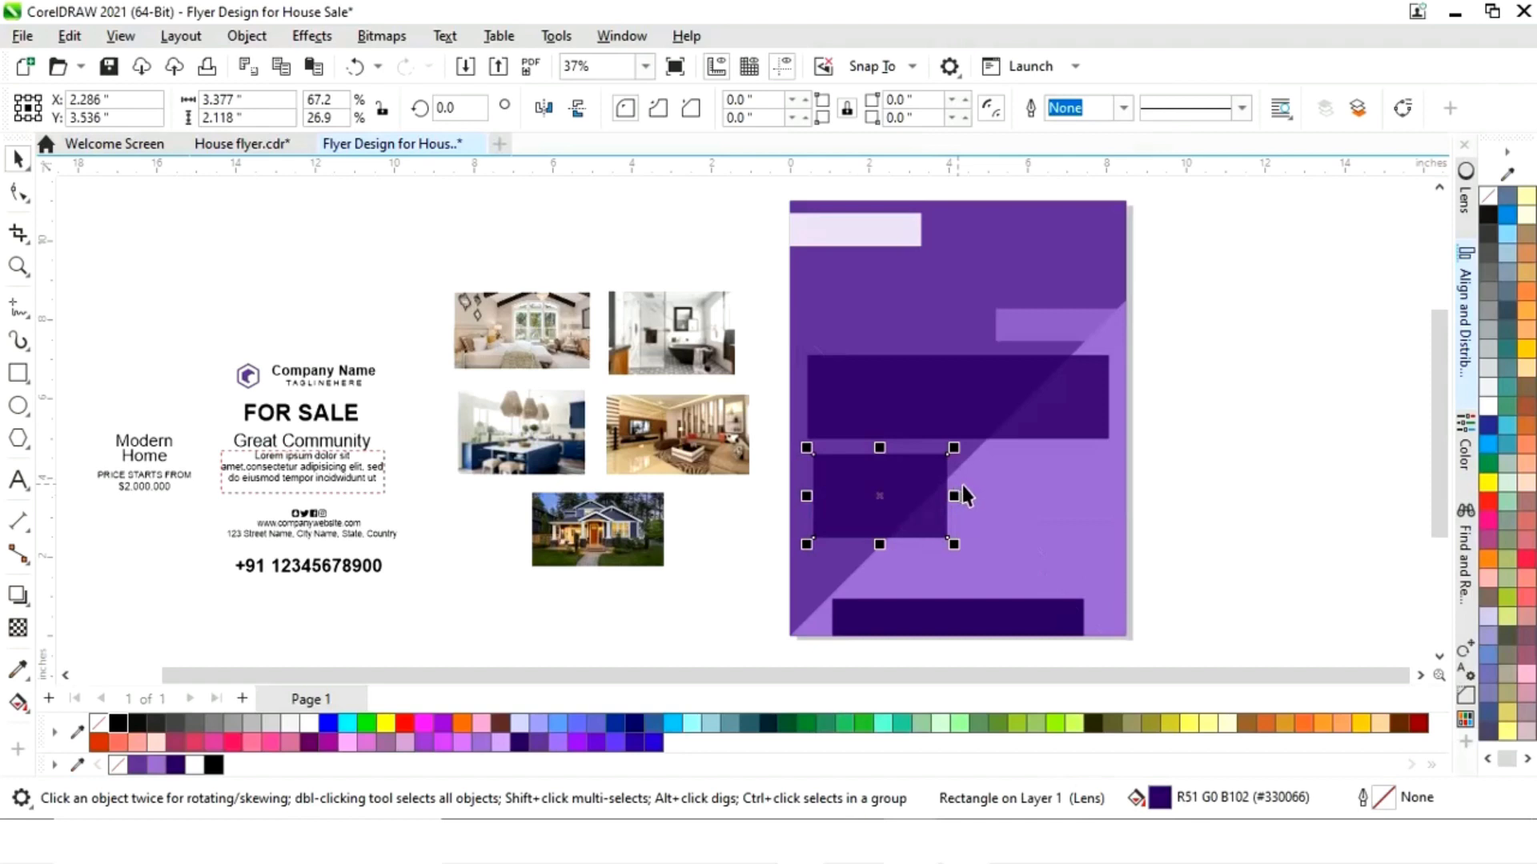
left_click_drag(898, 508, 922, 501)
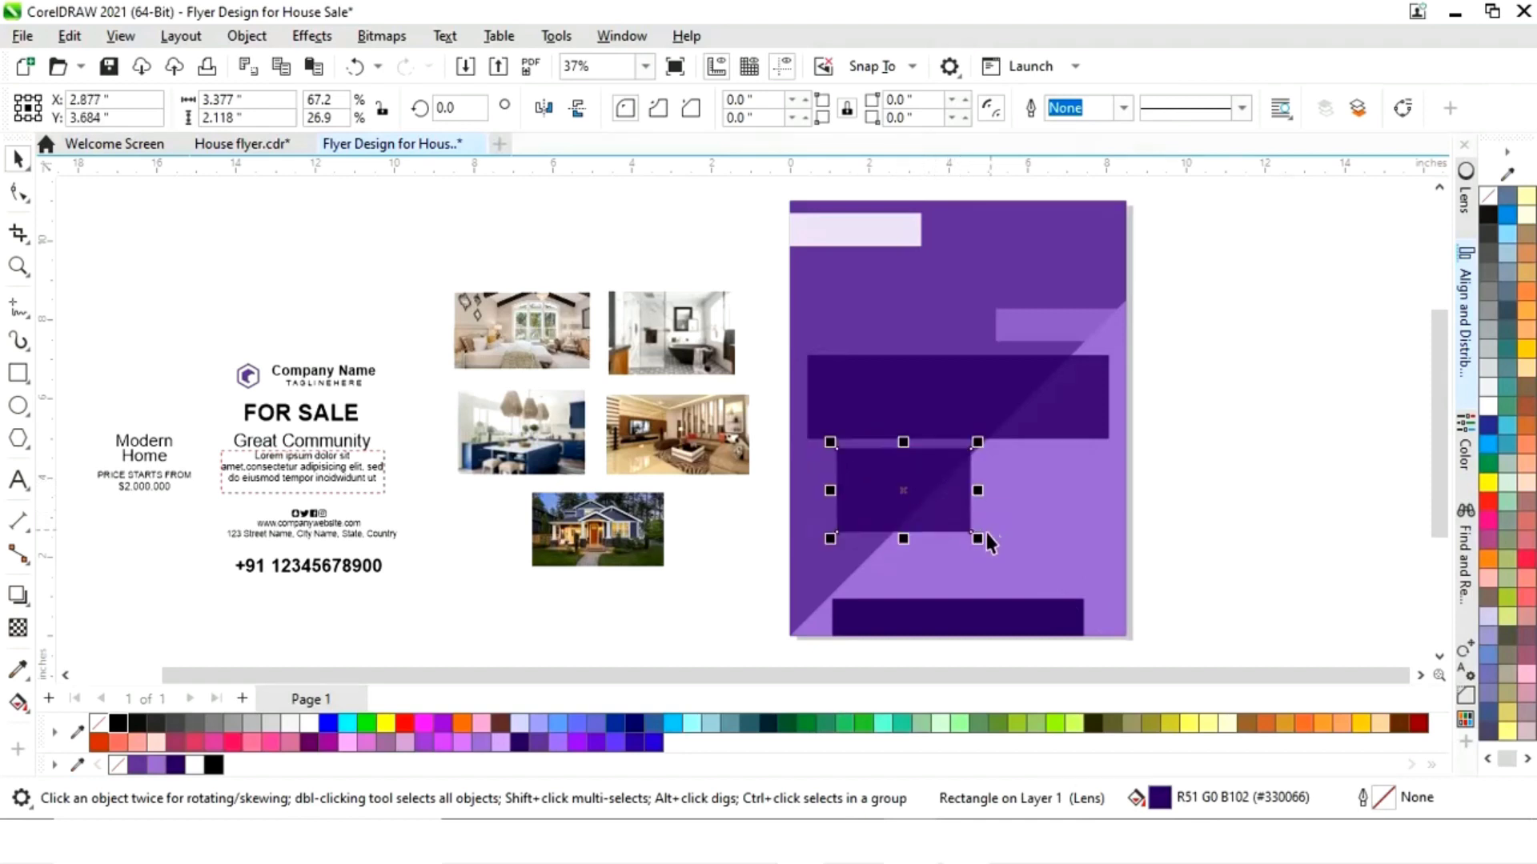
left_click_drag(986, 541, 1029, 485)
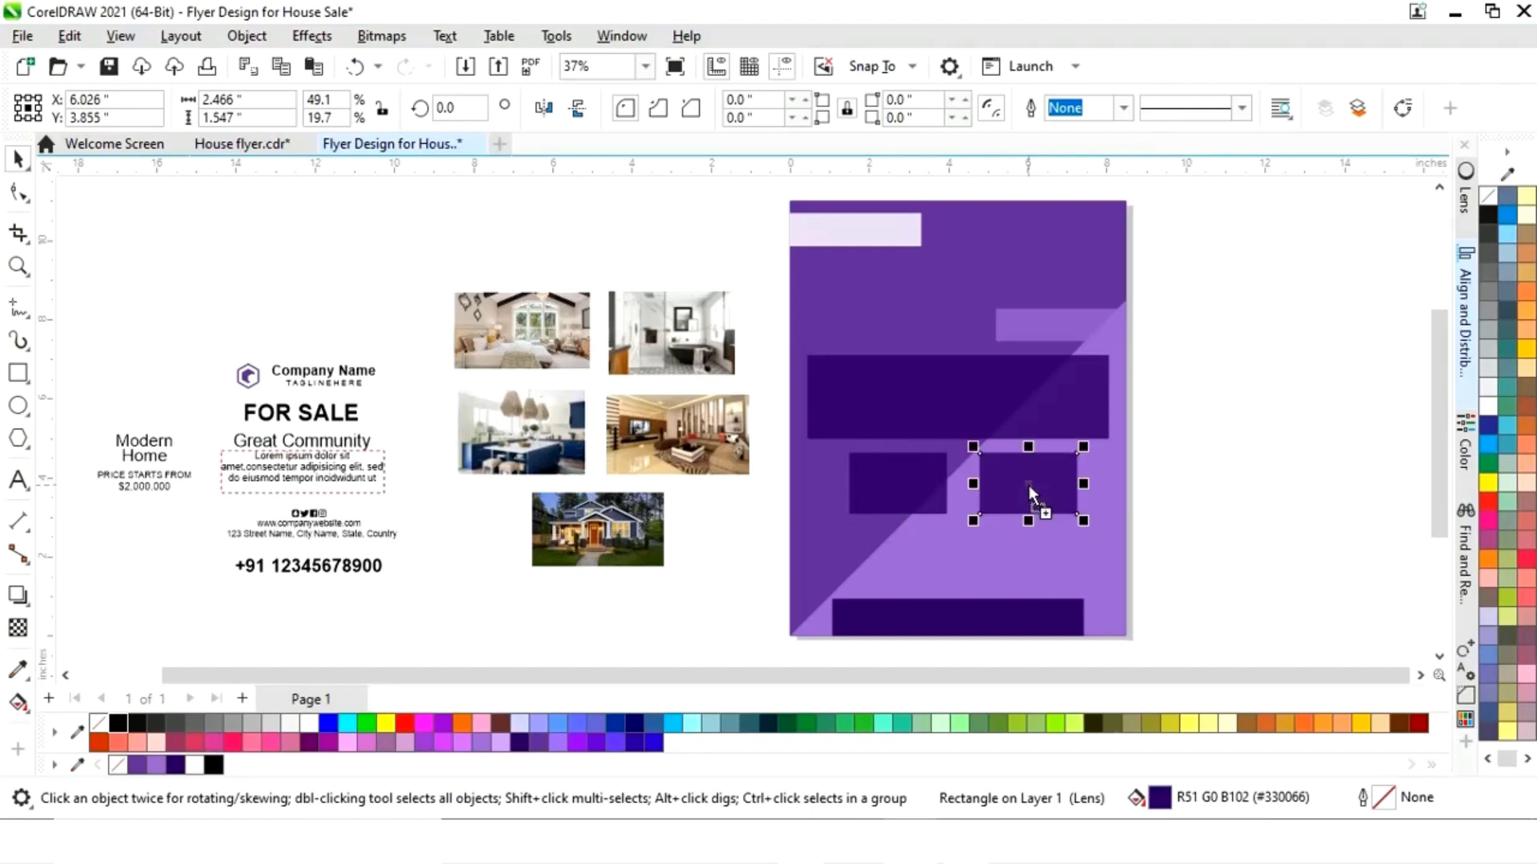
Group the two small dark rectangles and centre the group horizontally on the middle band
left_click_drag(1208, 535, 818, 432)
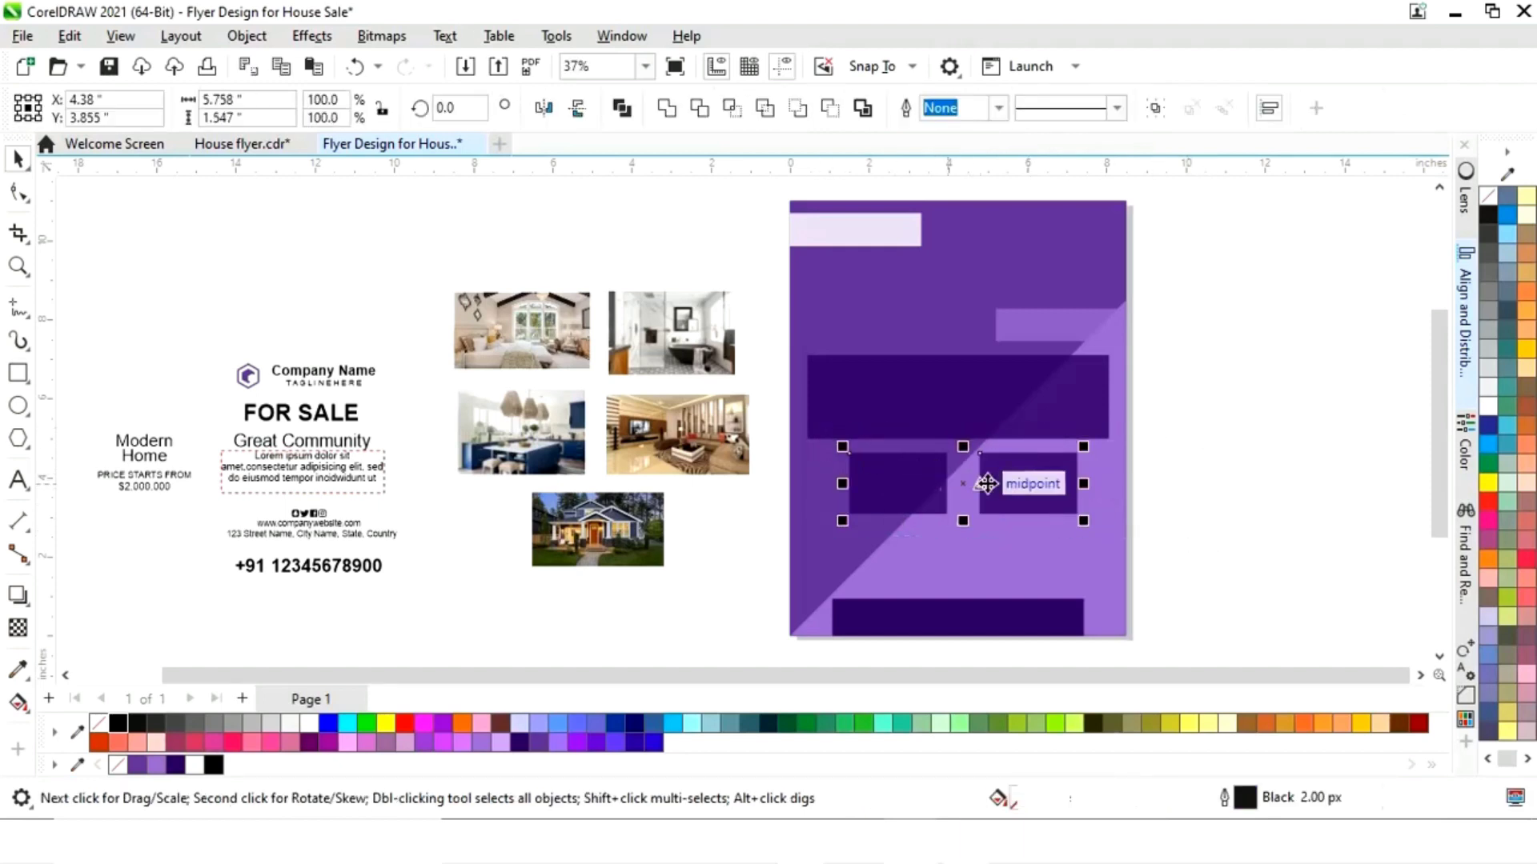
right_click(1010, 483)
left_click(1081, 287)
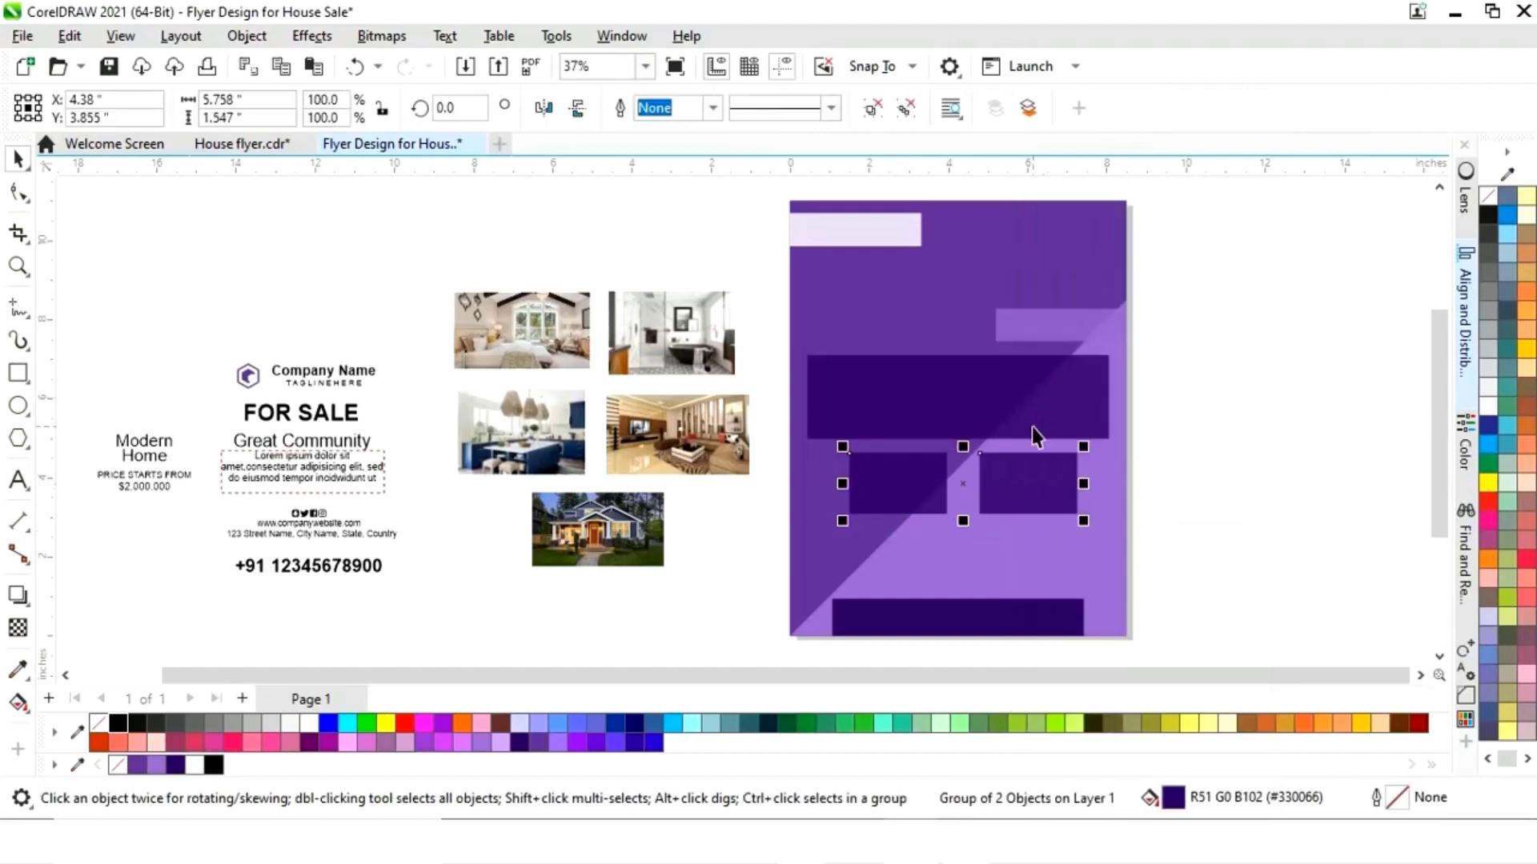
left_click(1029, 407, "shift")
left_click(1232, 431)
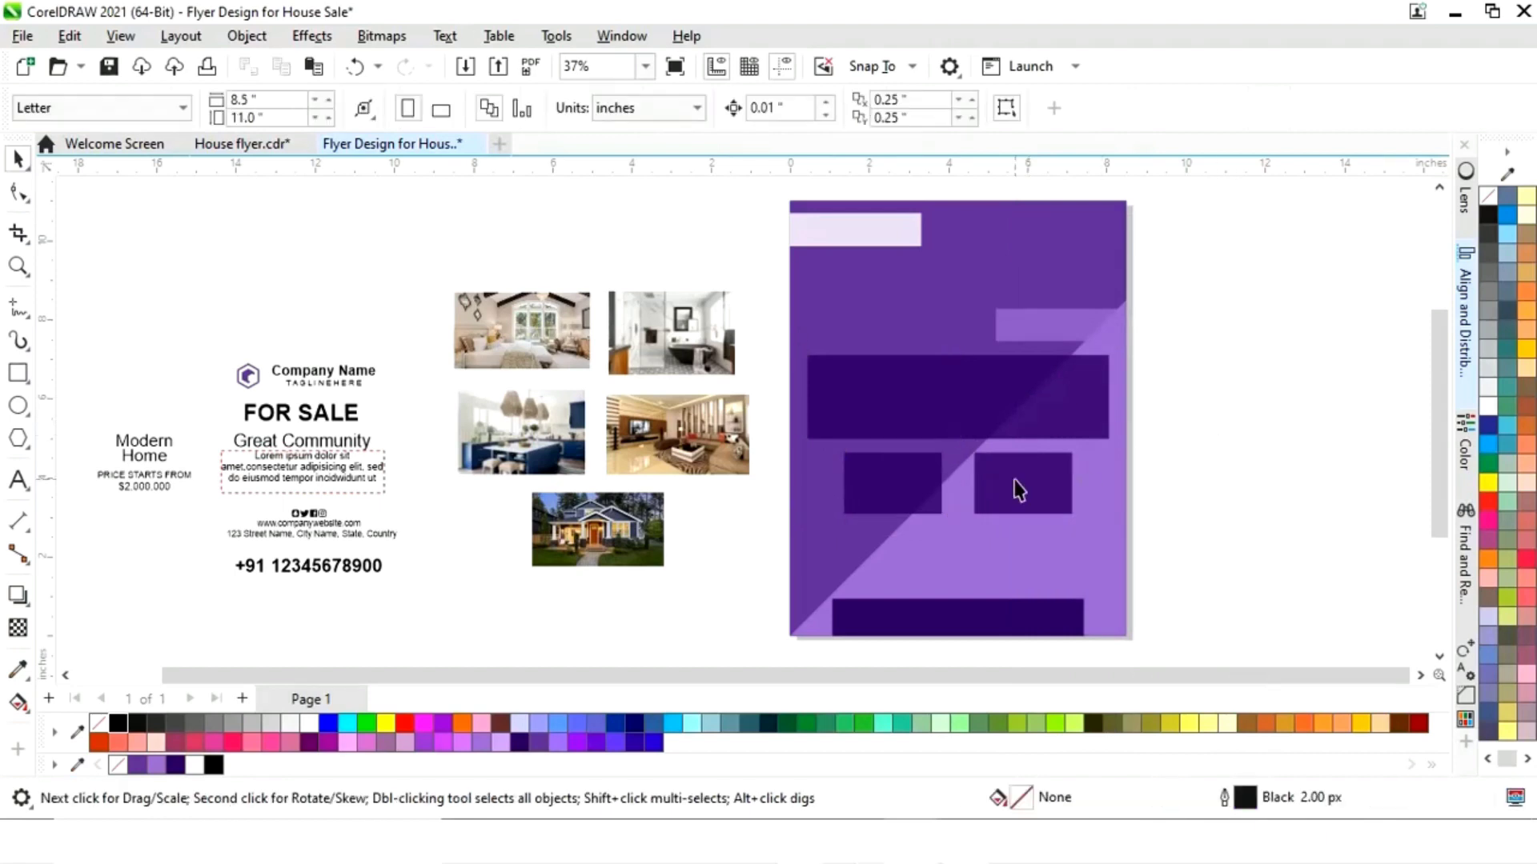
Copy the pair of small dark rectangles directly below itself to form a two-by-two grid above the bottom band
left_click_drag(1016, 487, 962, 554)
right_click(962, 554)
left_click(1185, 585)
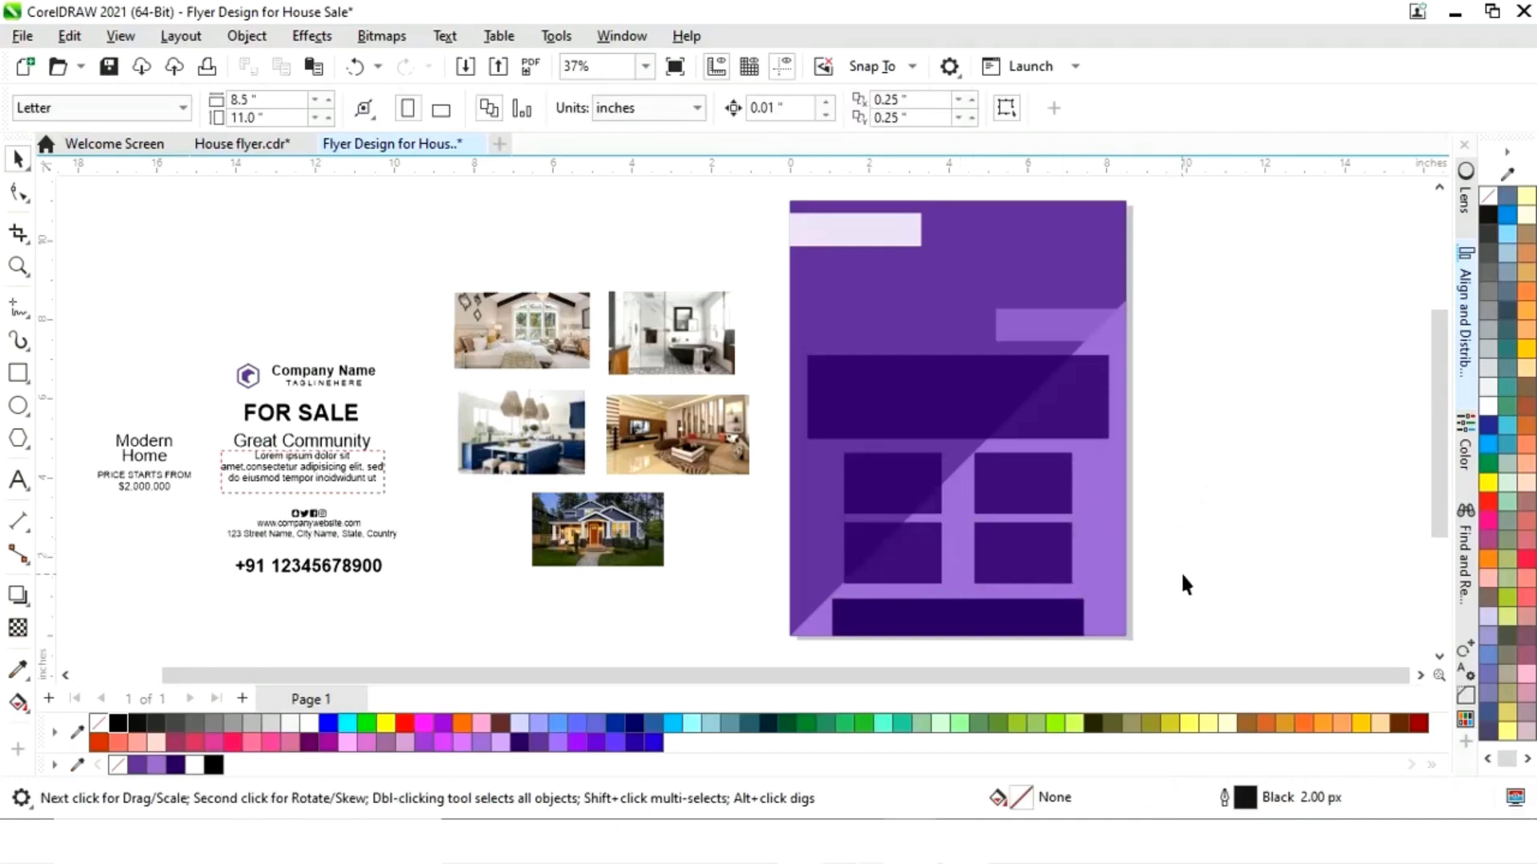
Scale the dark middle band down about its centre to about 6.42 by 1.79 in
left_click(1032, 419)
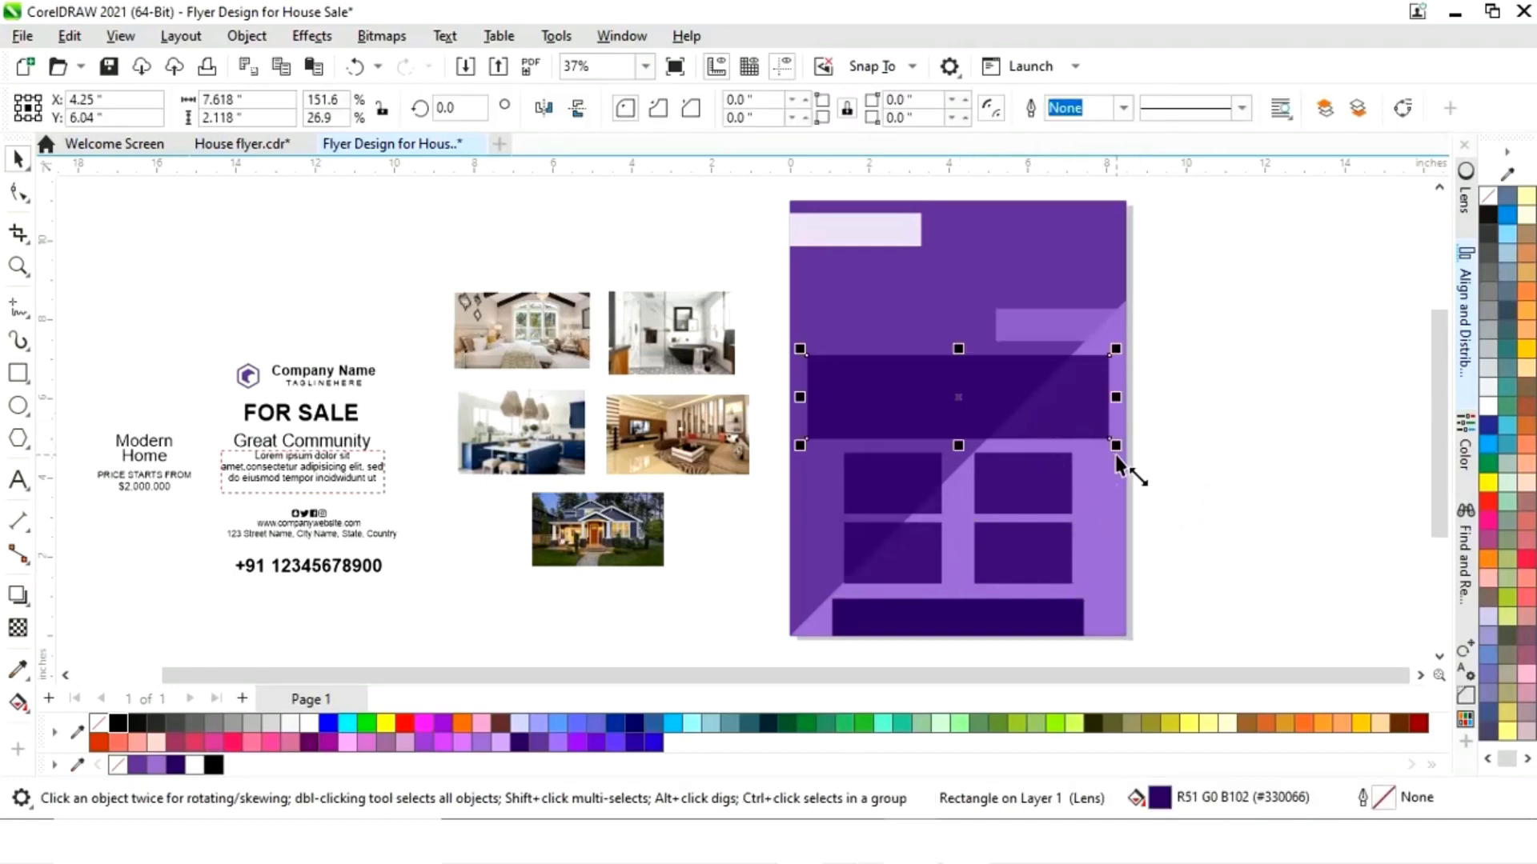
mouse_move(1118, 446)
left_mouse_down()
mouse_move(1132, 459)
mouse_move(1109, 439)
left_mouse_up()
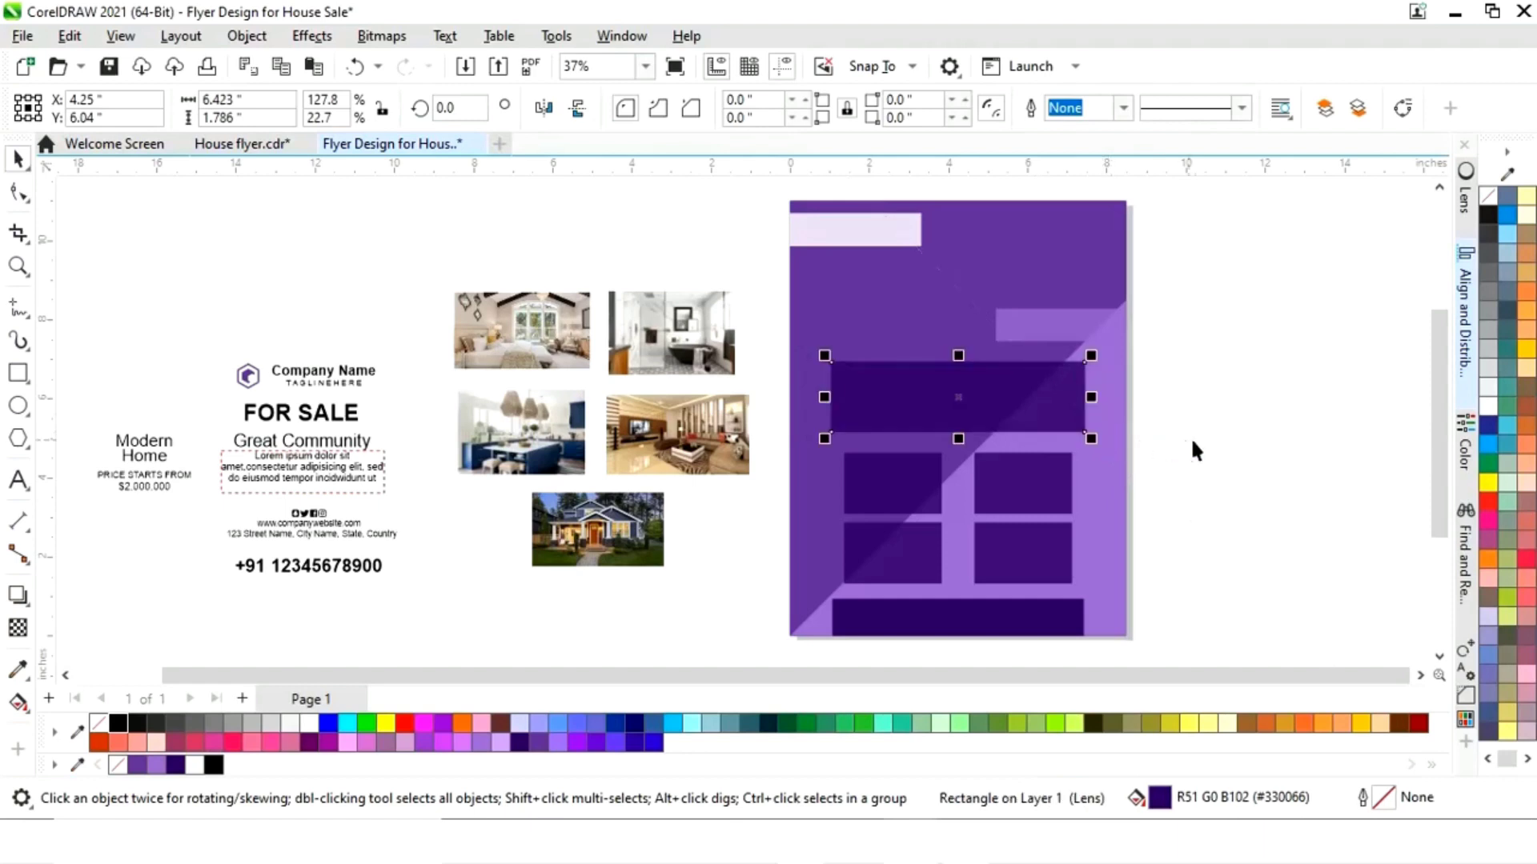
Nudge the dark middle band up until its centre sits at about 6.25 in vertically
key("Up")
key("Up")
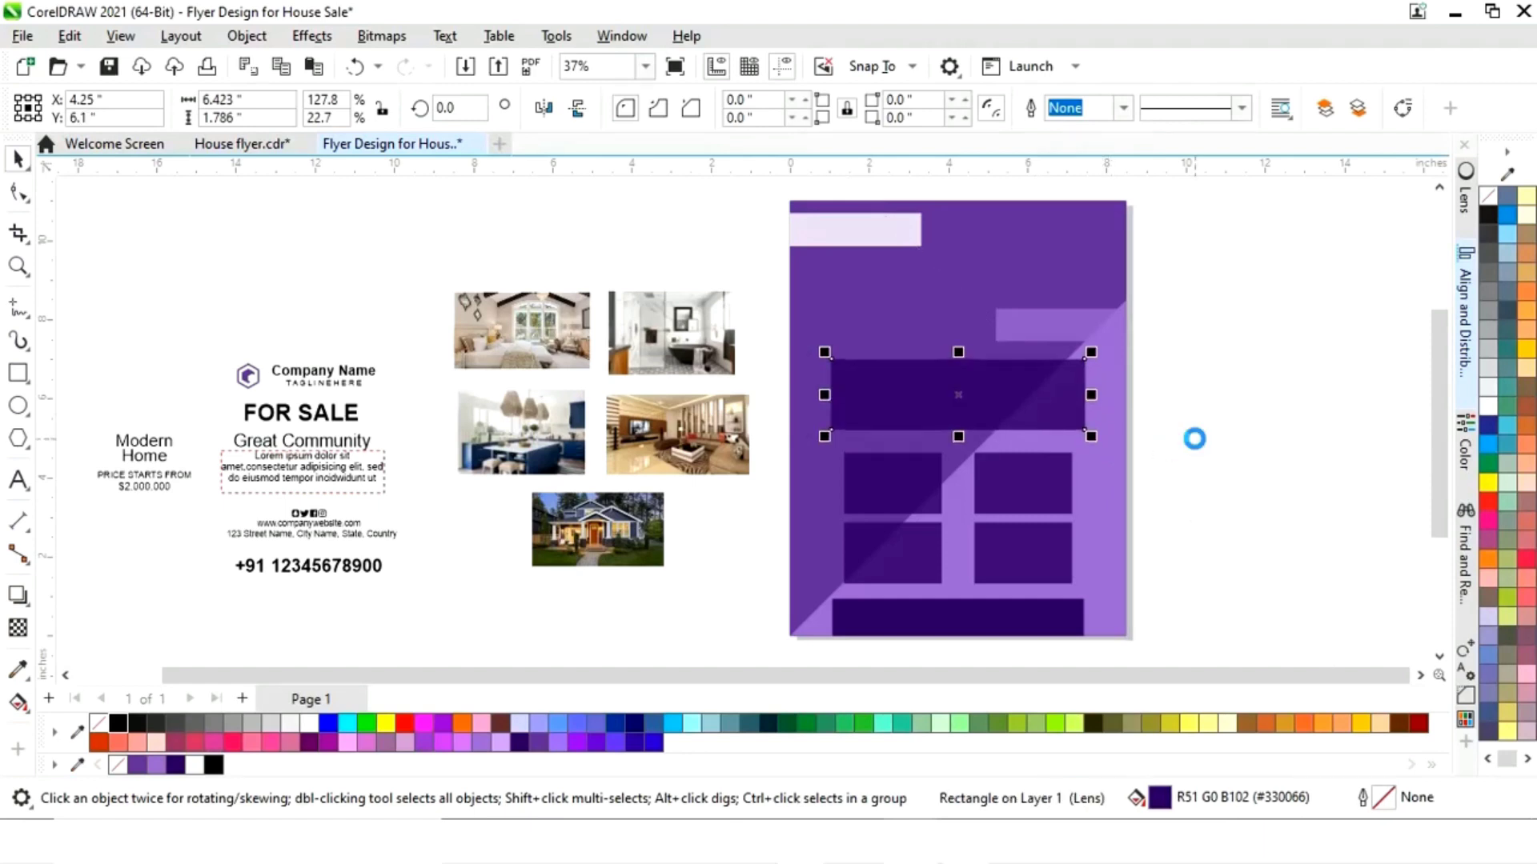
key("Up")
key("Up")
left_click(1157, 534)
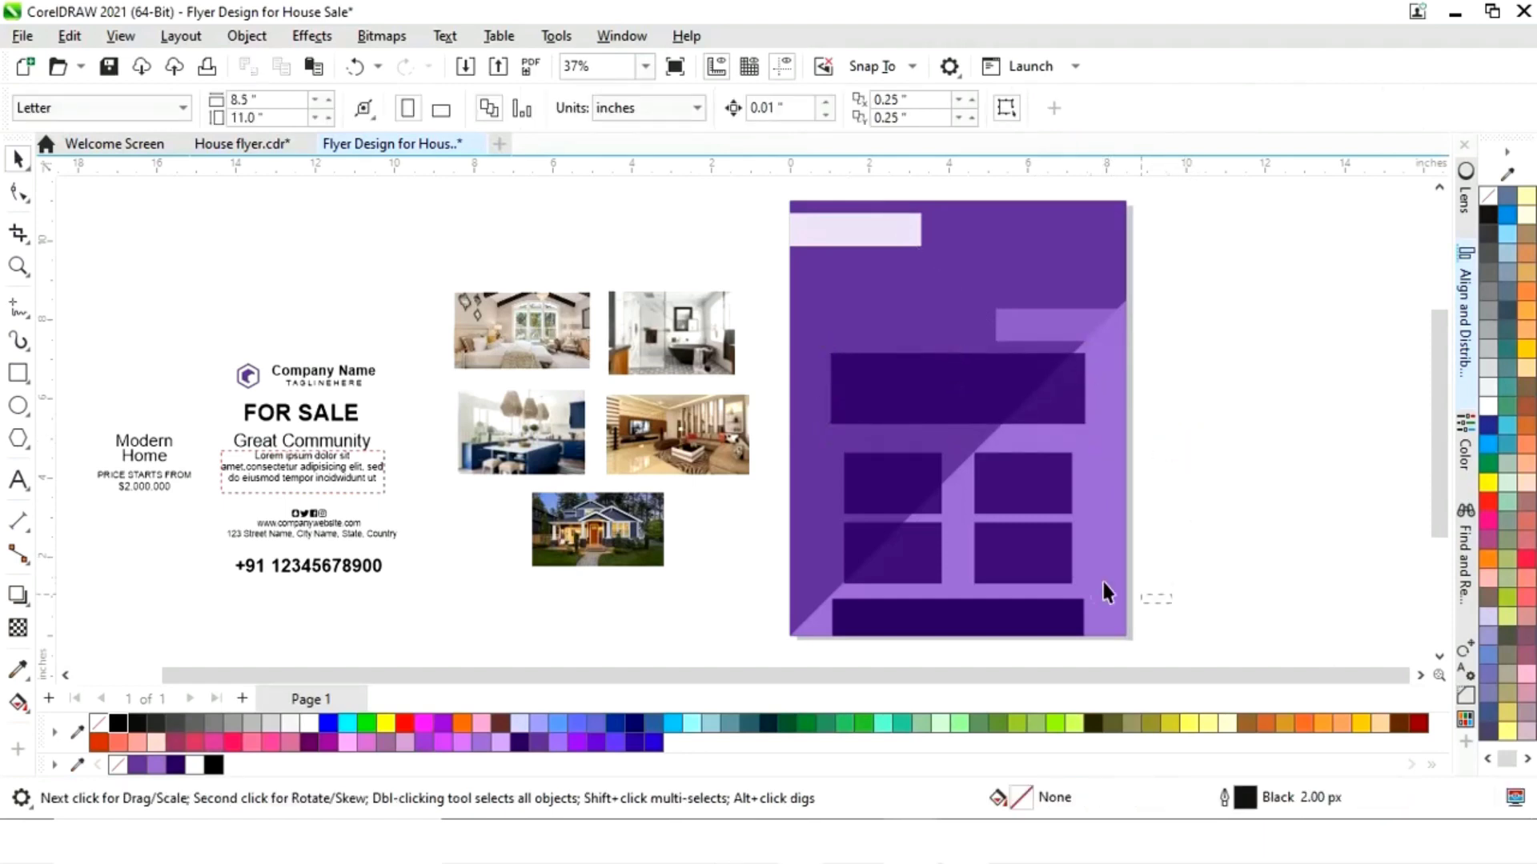
Select all four small dark rectangles and nudge them up about 0.4 in, closer to the middle band
left_click_drag(1105, 592, 827, 449)
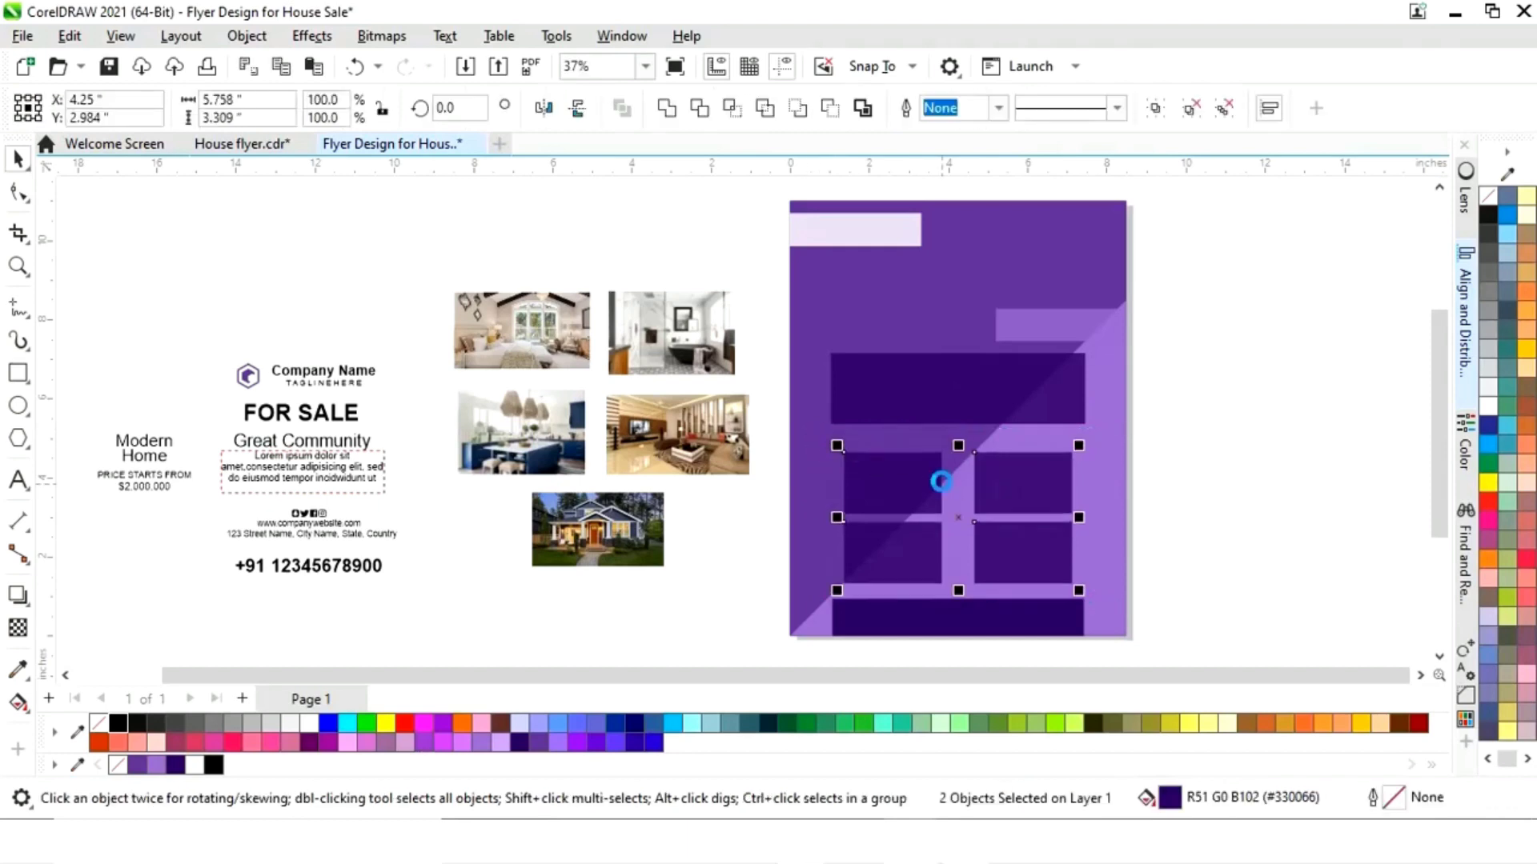
key("Up")
key("Up")
key("Up")
key("Up")
key("Up")
key("Up")
key("Up")
key("Up")
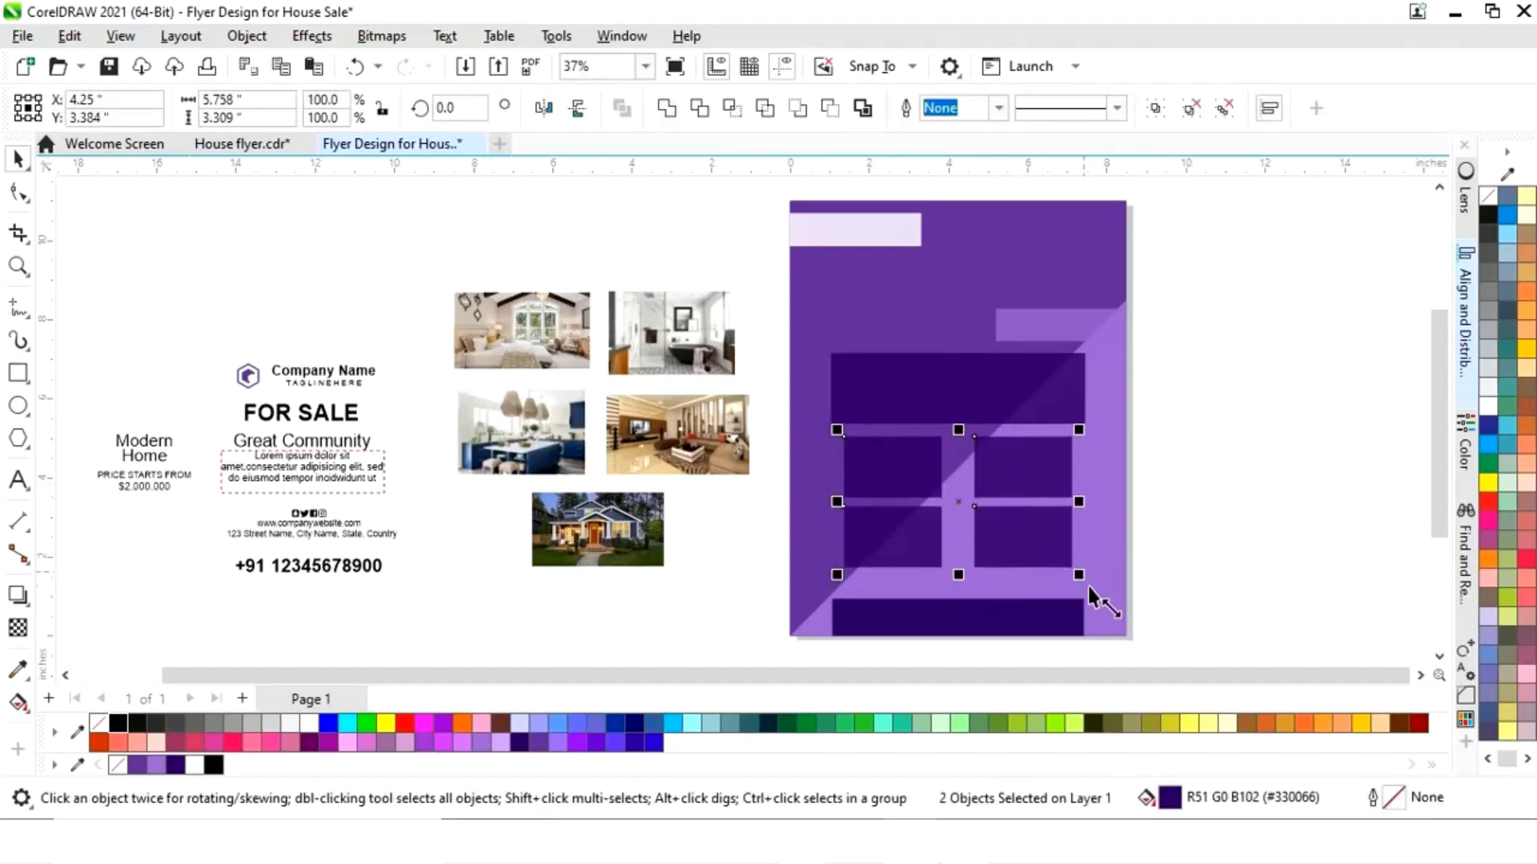
Scale the two-by-two rectangle grid down about its centre to about 5.29 by 3.04 in and nudge it up beneath the middle band
left_click_drag(1079, 575, 1074, 569)
key("Up")
key("Up")
key("Up")
key("Up")
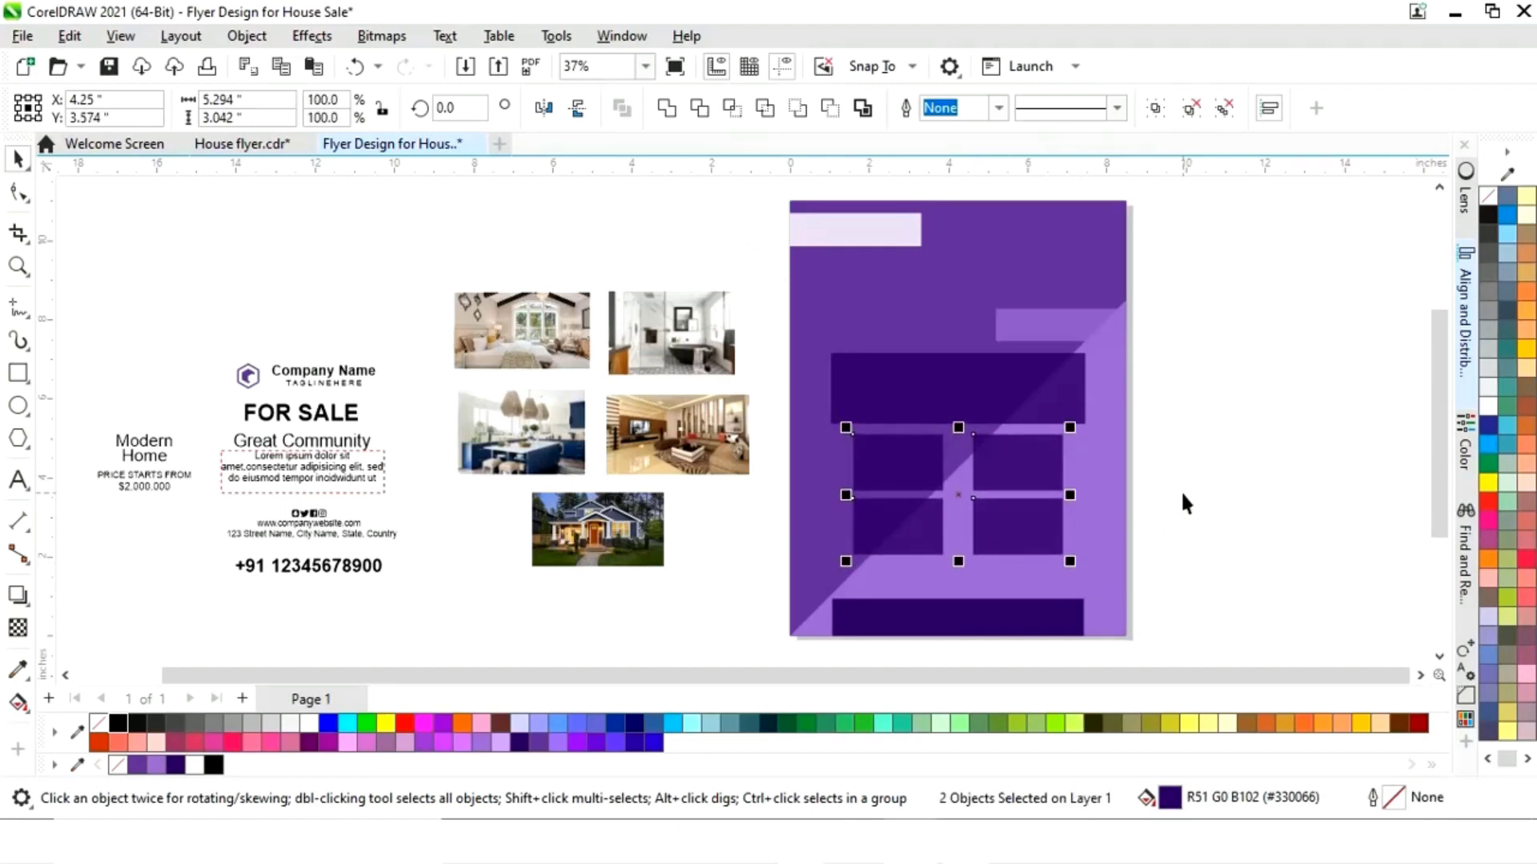
left_click(1213, 405)
Widen the dark middle band equally on both sides so it nearly reaches the page edges
left_click(1001, 396)
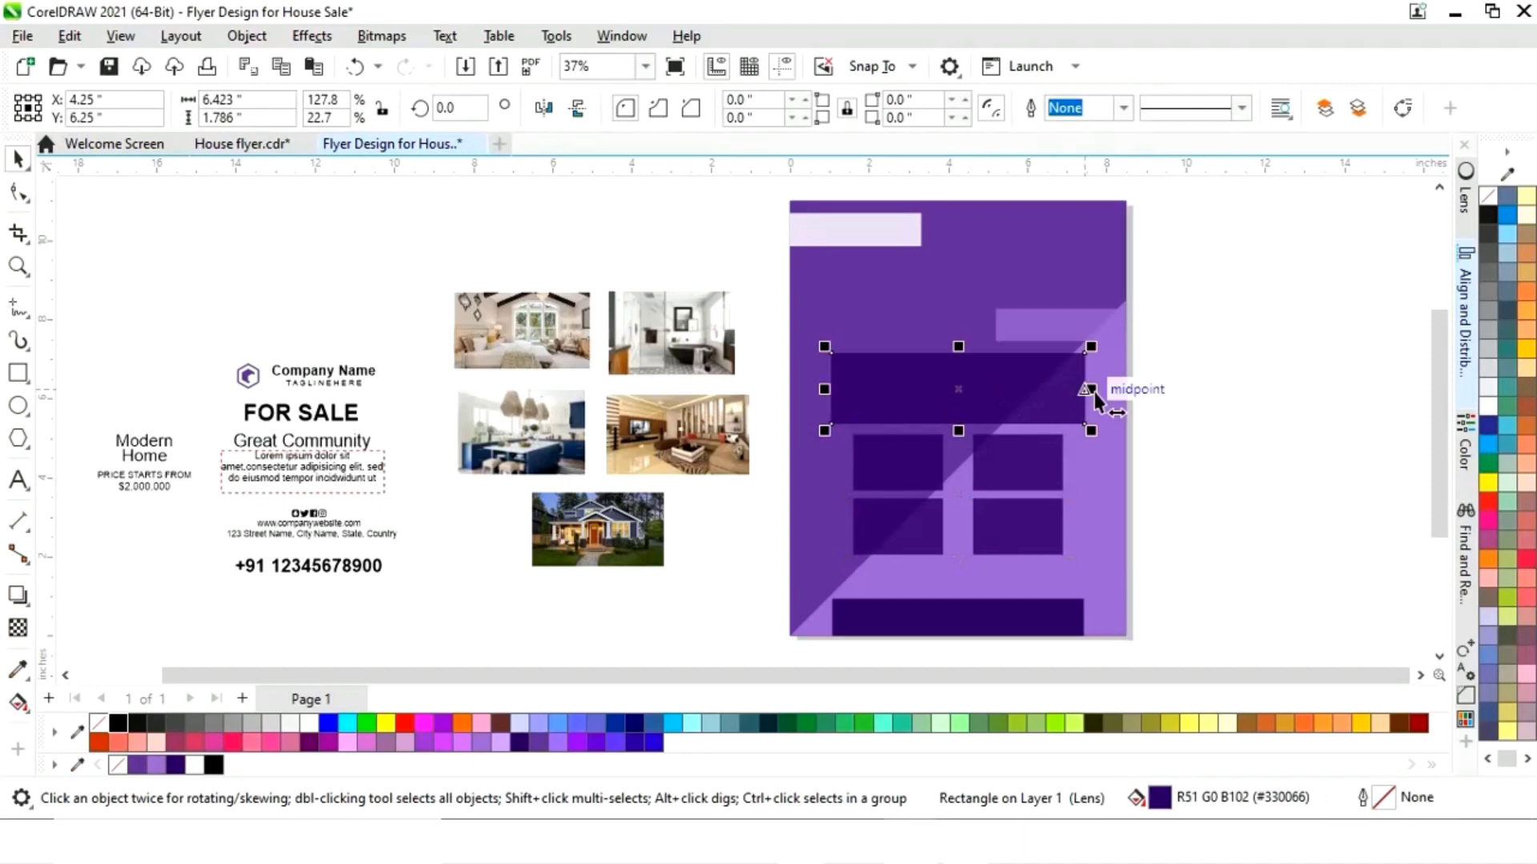
left_click_drag(1094, 392, 1119, 392)
left_click(1234, 384)
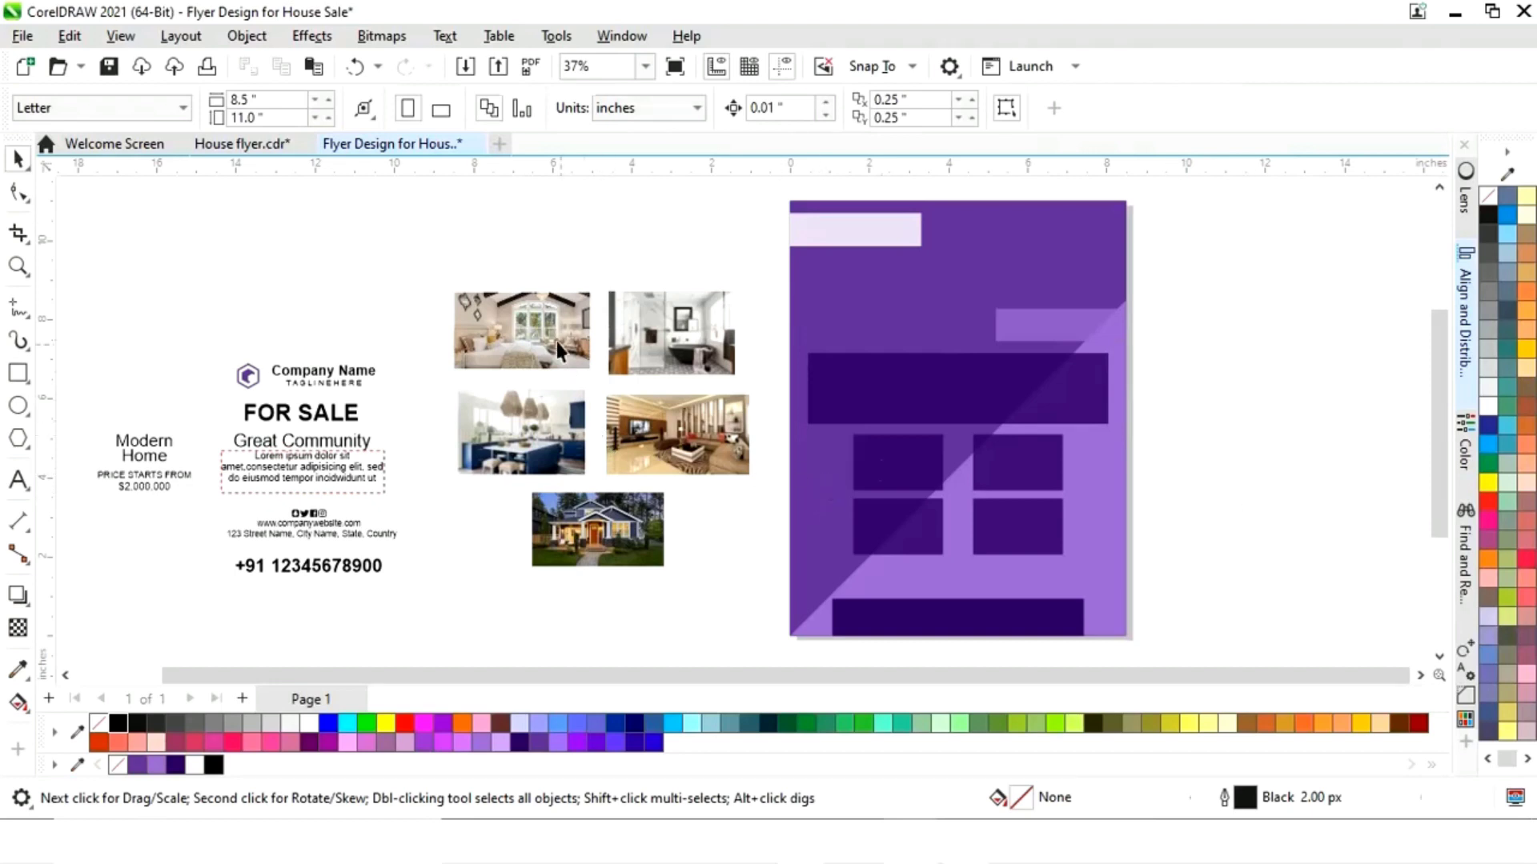
Ungroup the upper and lower pairs of small dark rectangles into separate frames
left_click(881, 465)
right_click(902, 476)
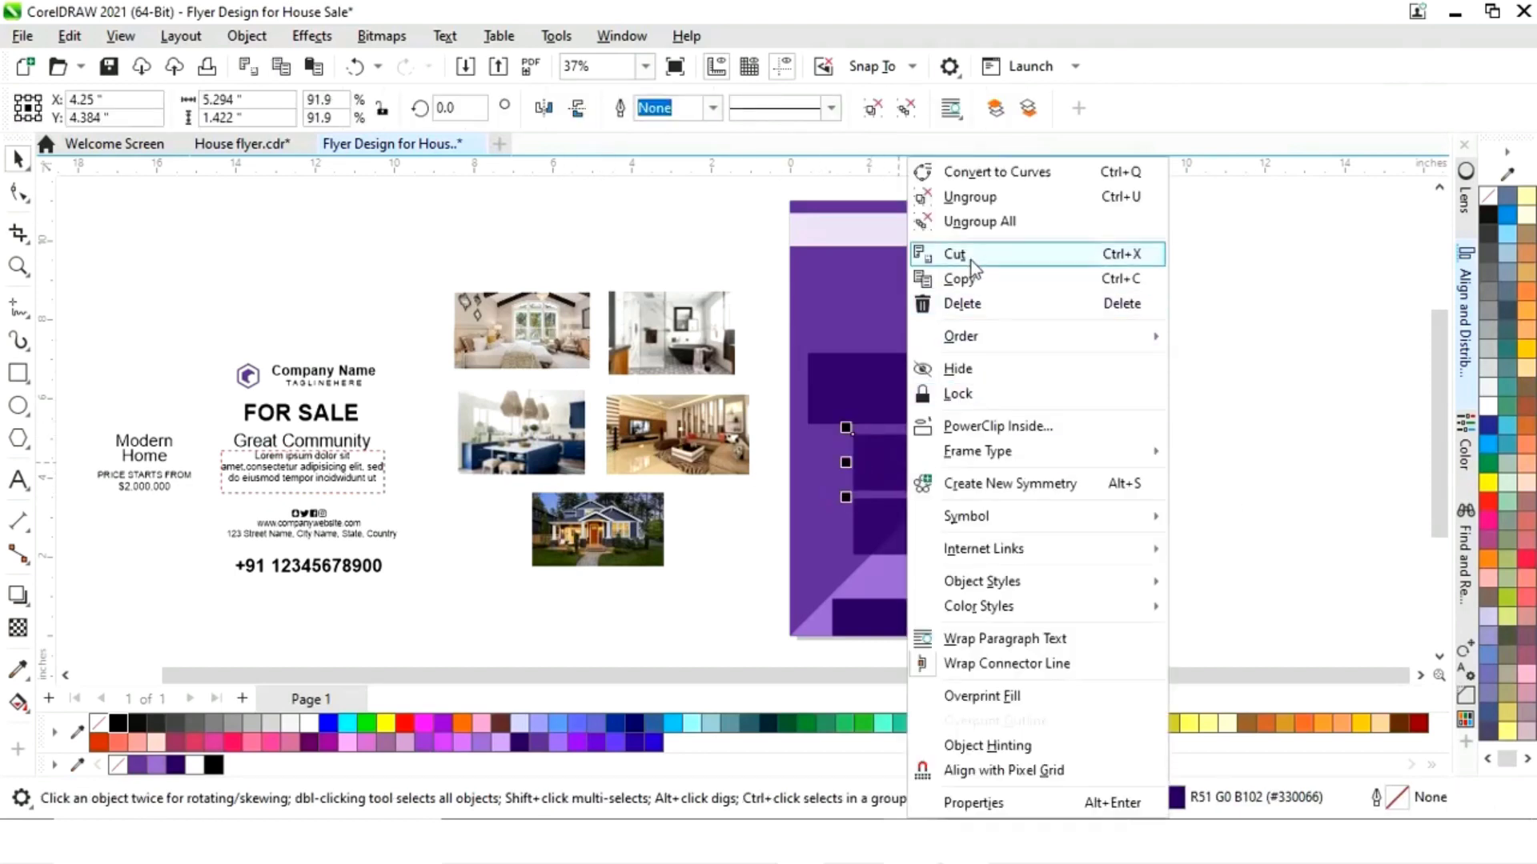
left_click(972, 198)
left_click(1030, 525)
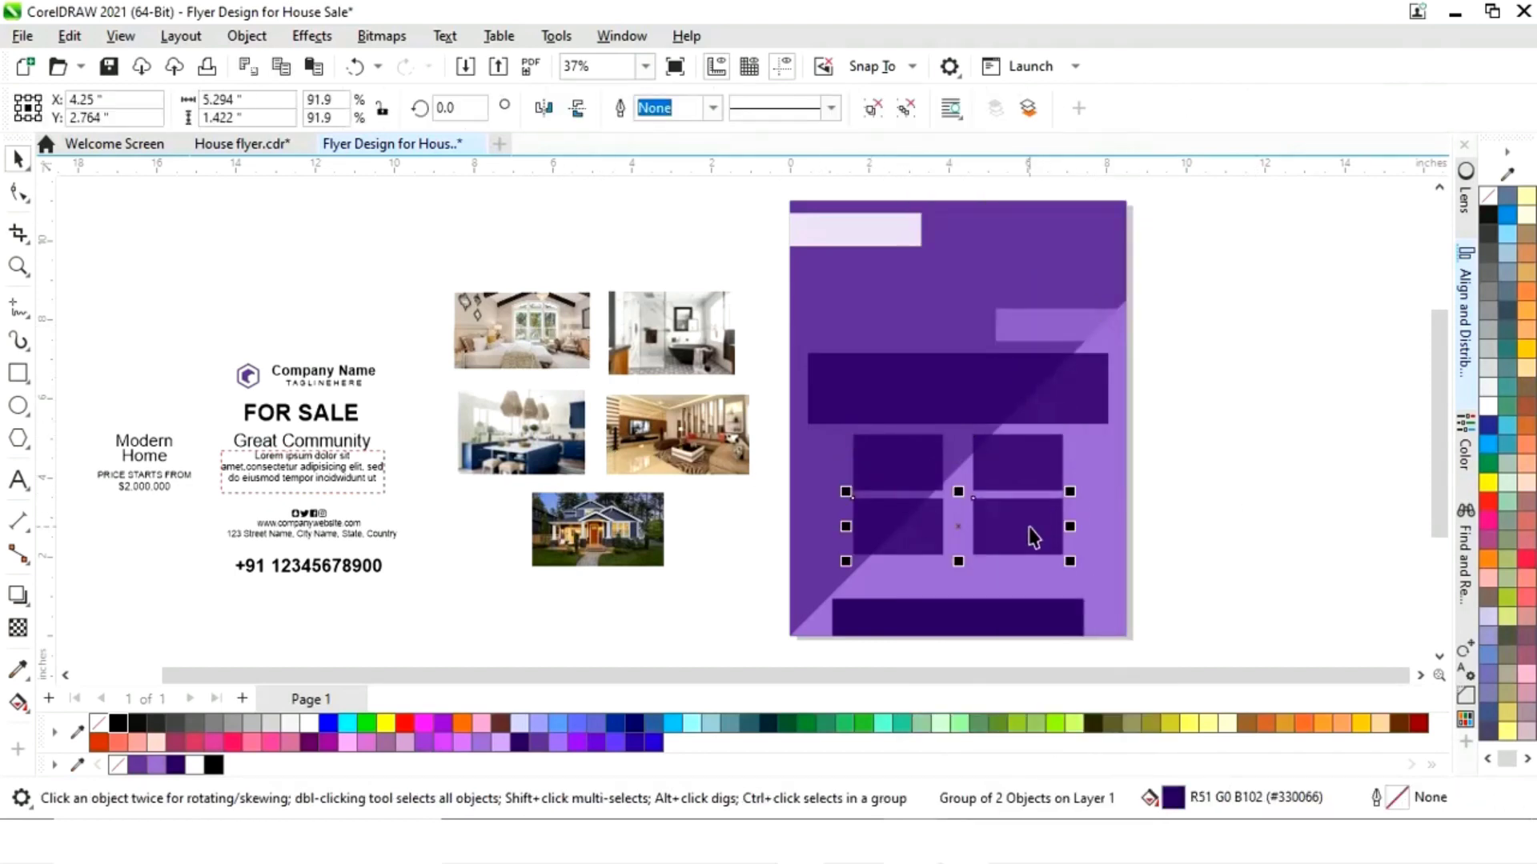
right_click(1030, 525)
left_click(1312, 390)
left_click(1265, 420)
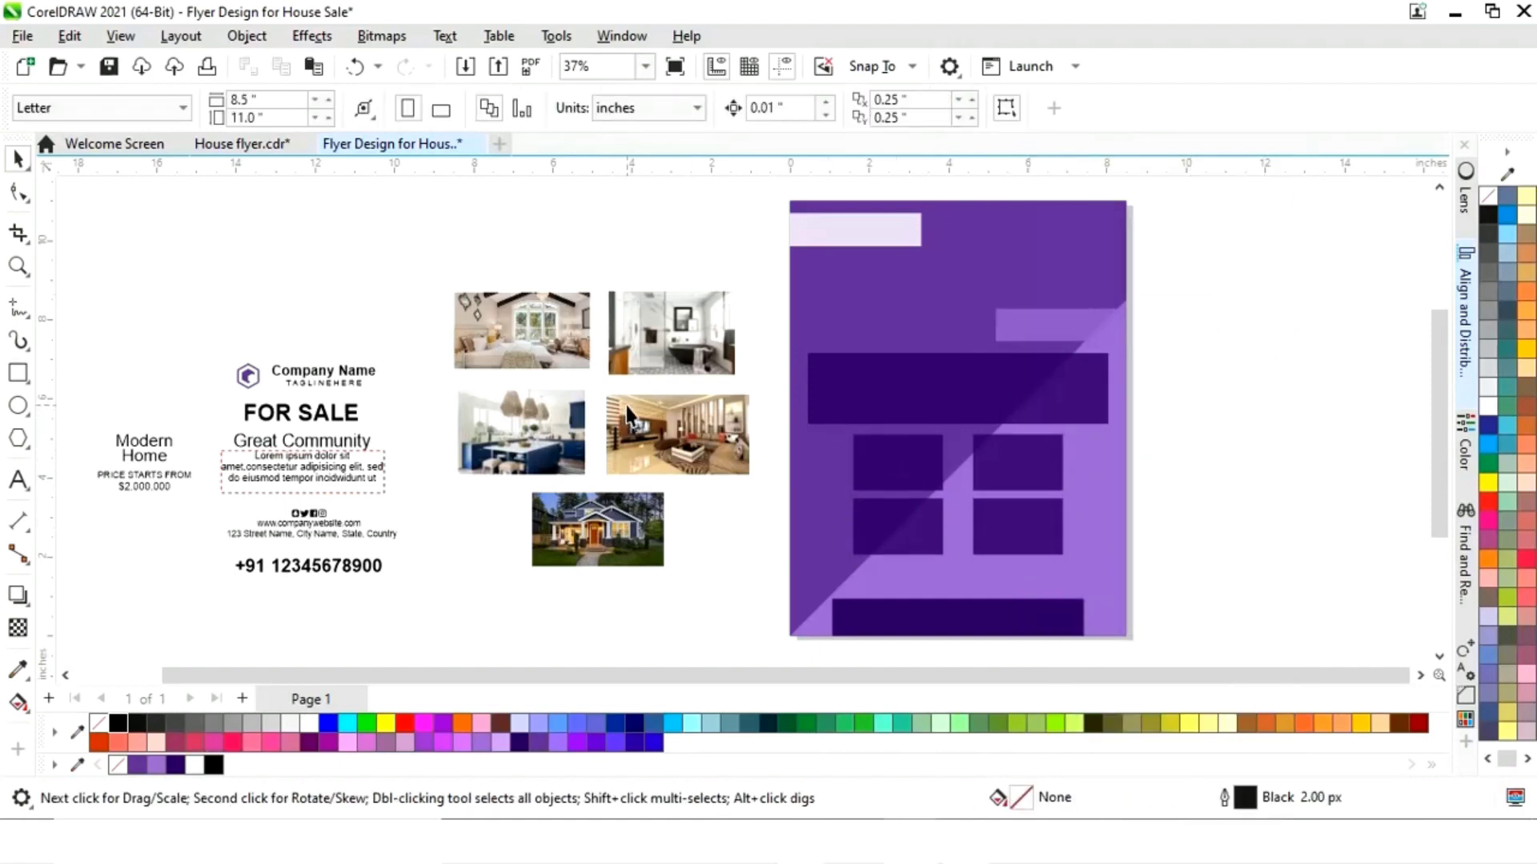
PowerClip the bedroom photo inside the upper-left frame of the grid
left_click(549, 346)
right_click(536, 343)
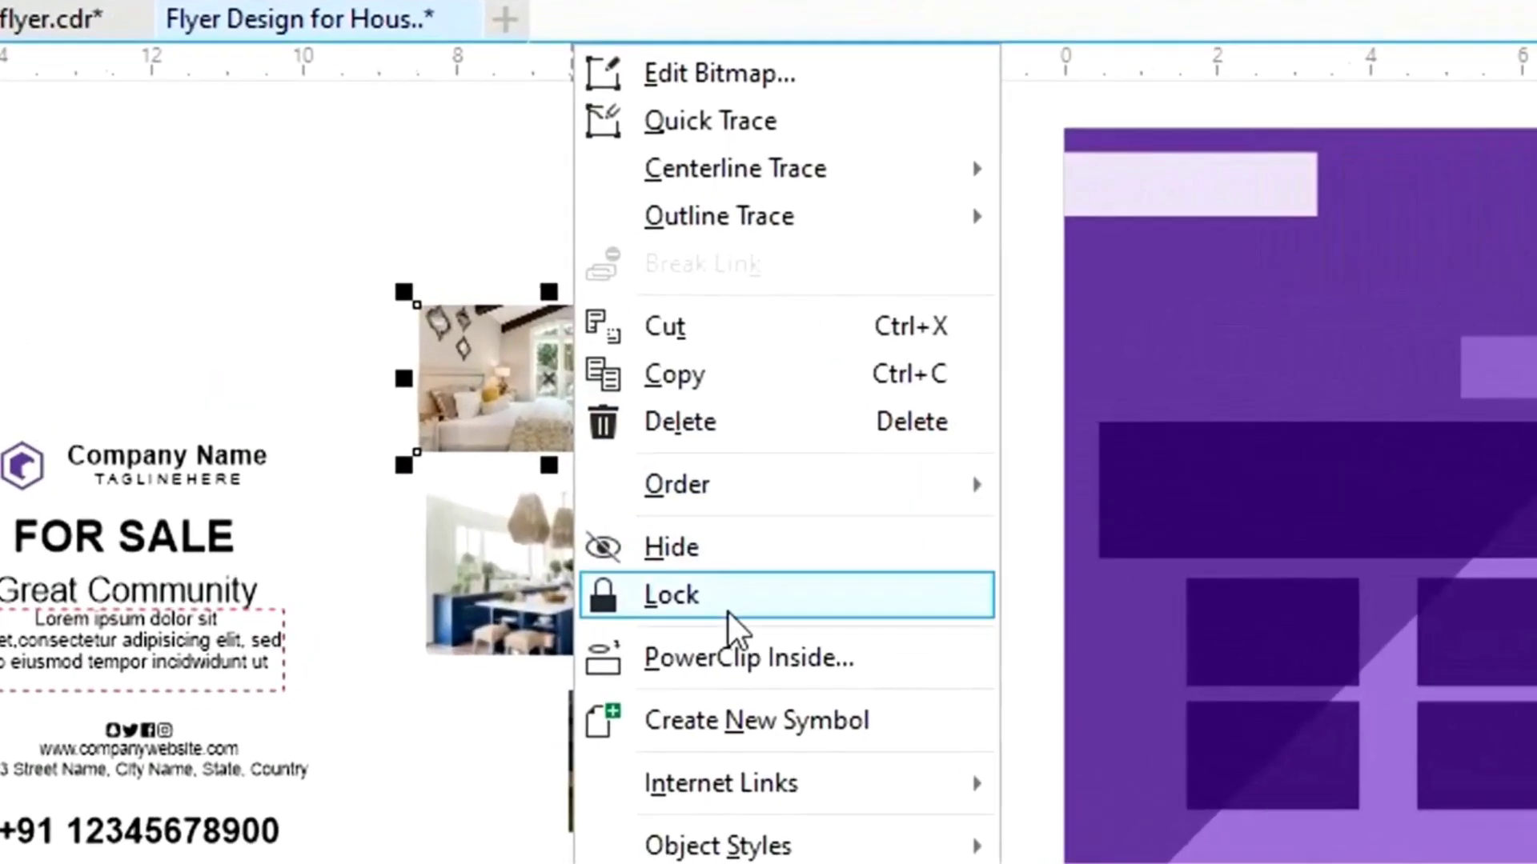
left_click(689, 667)
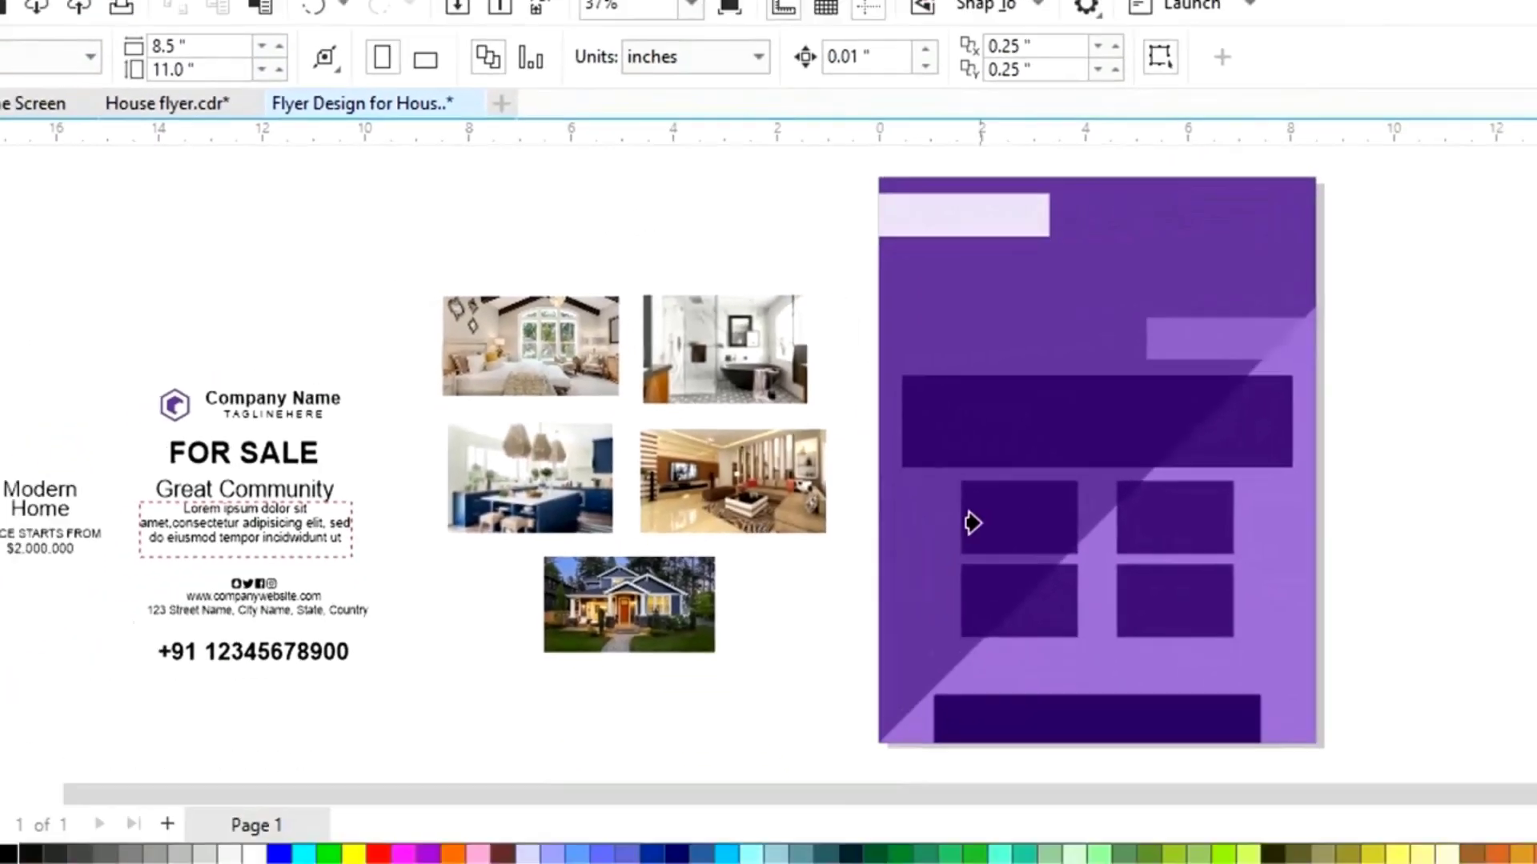
left_click(1213, 638)
left_click(1244, 480)
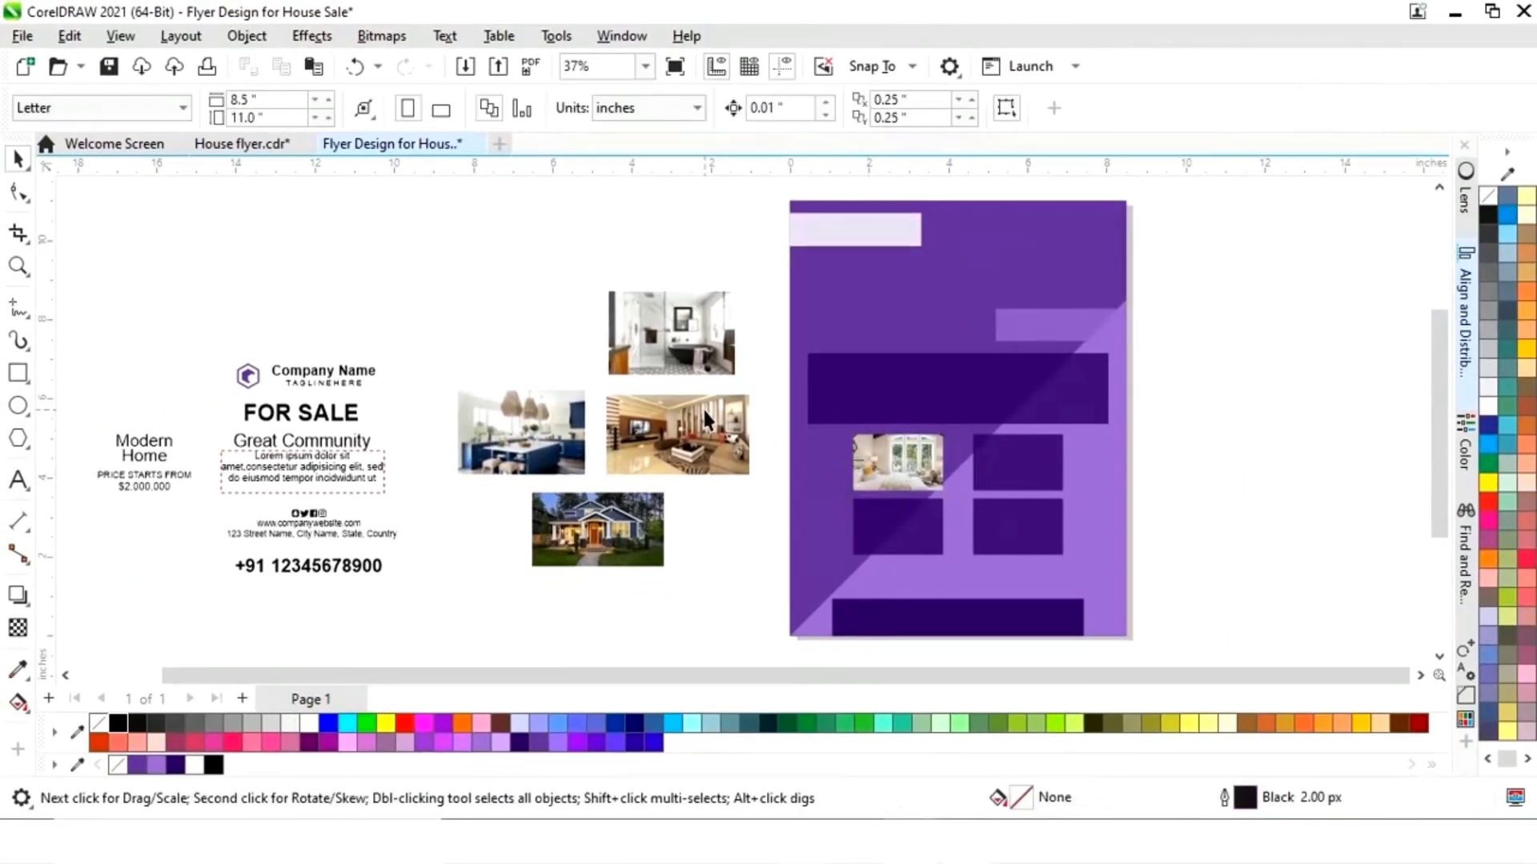
PowerClip the living room photo inside the upper-right frame of the grid
left_click(668, 433)
right_click(668, 432)
left_click(754, 477)
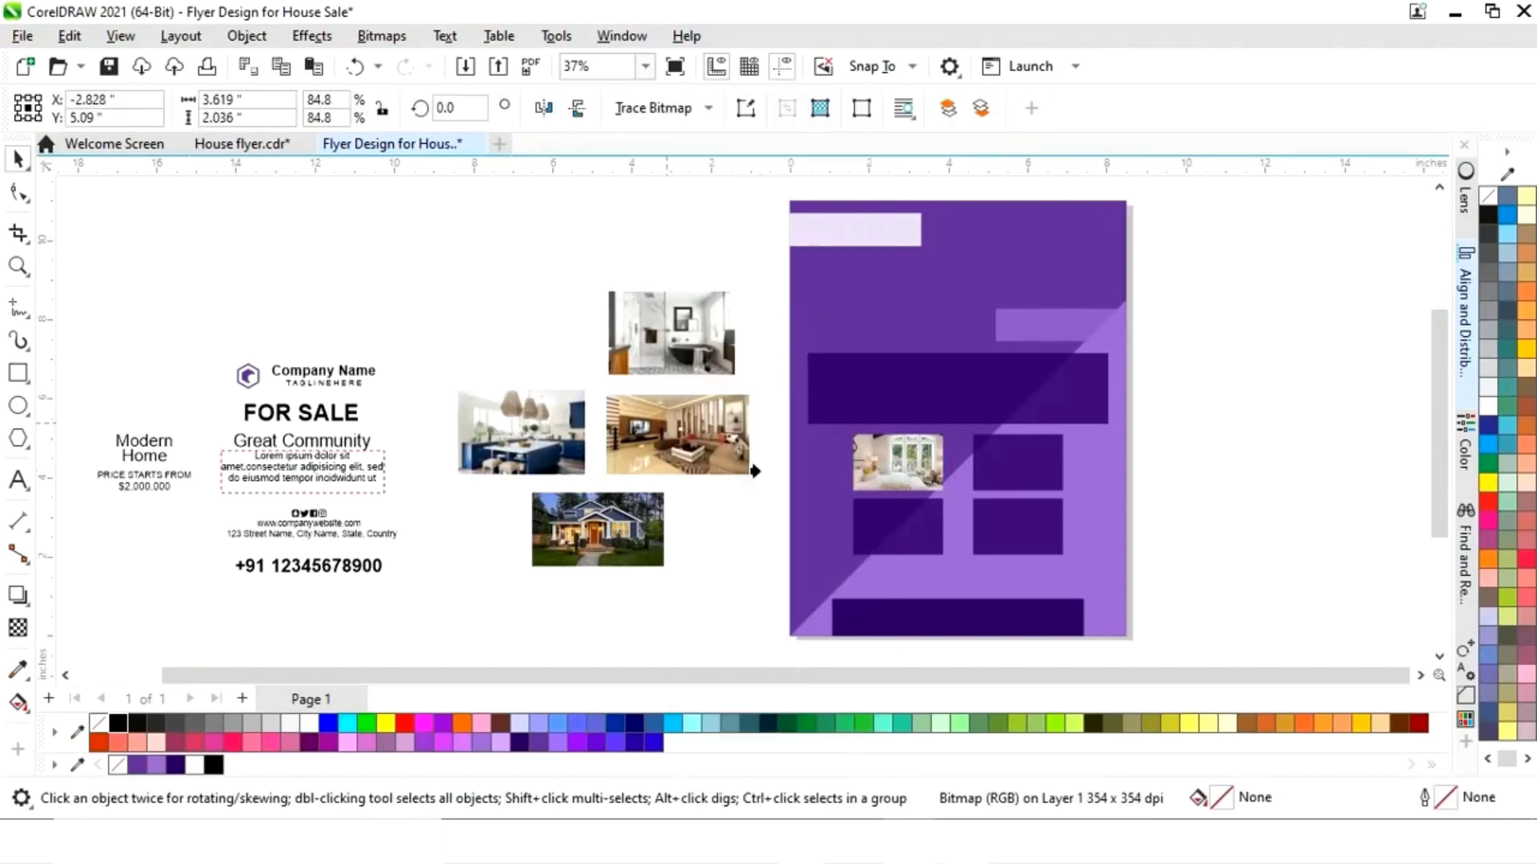
left_click(1006, 468)
left_click(1229, 482)
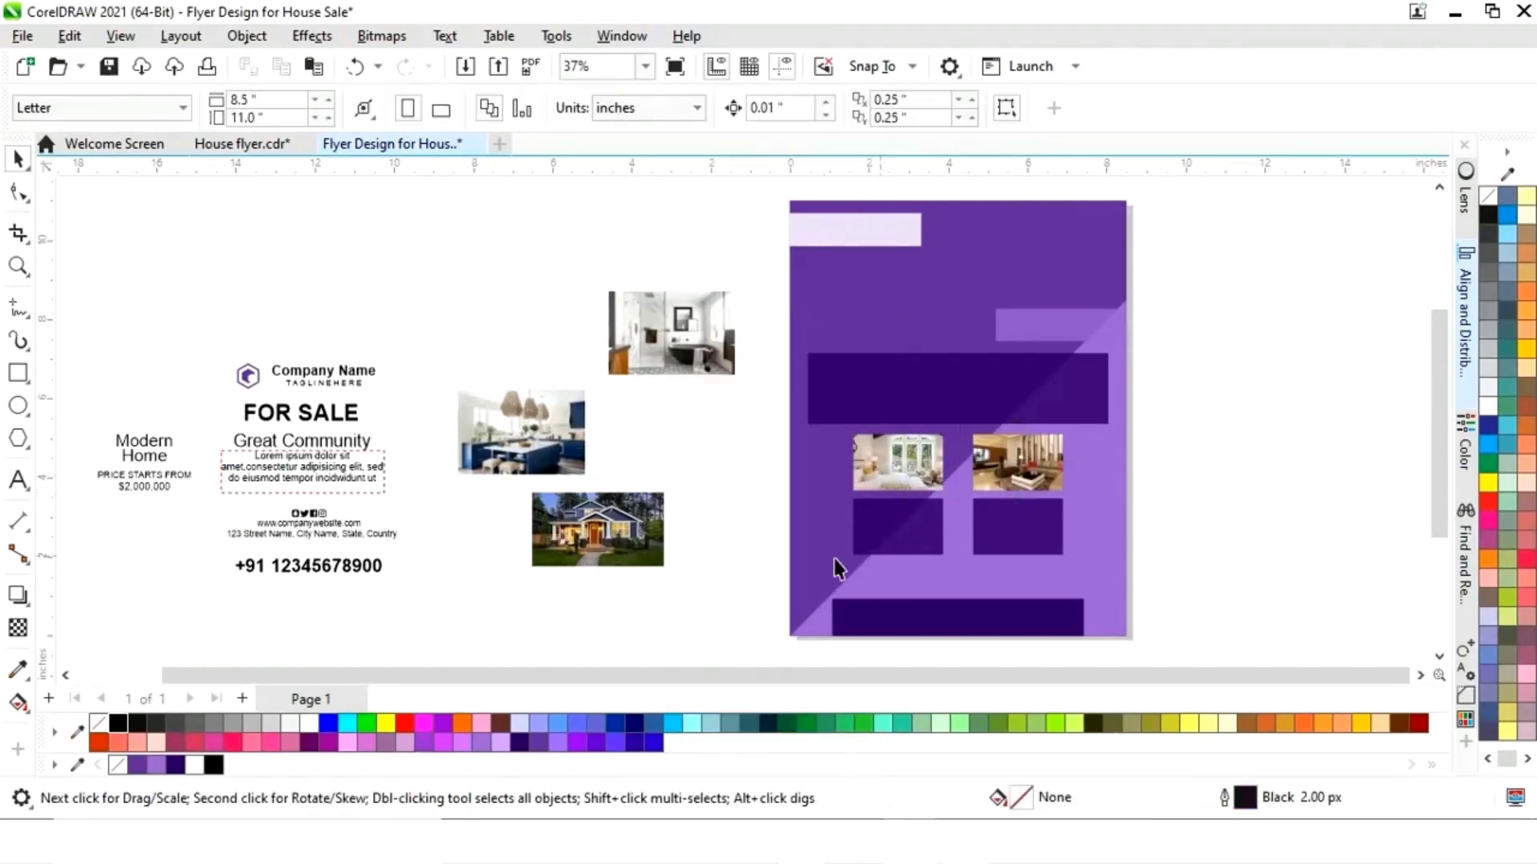
PowerClip the kitchen photo inside the lower-left frame of the grid
left_click(548, 433)
right_click(549, 433)
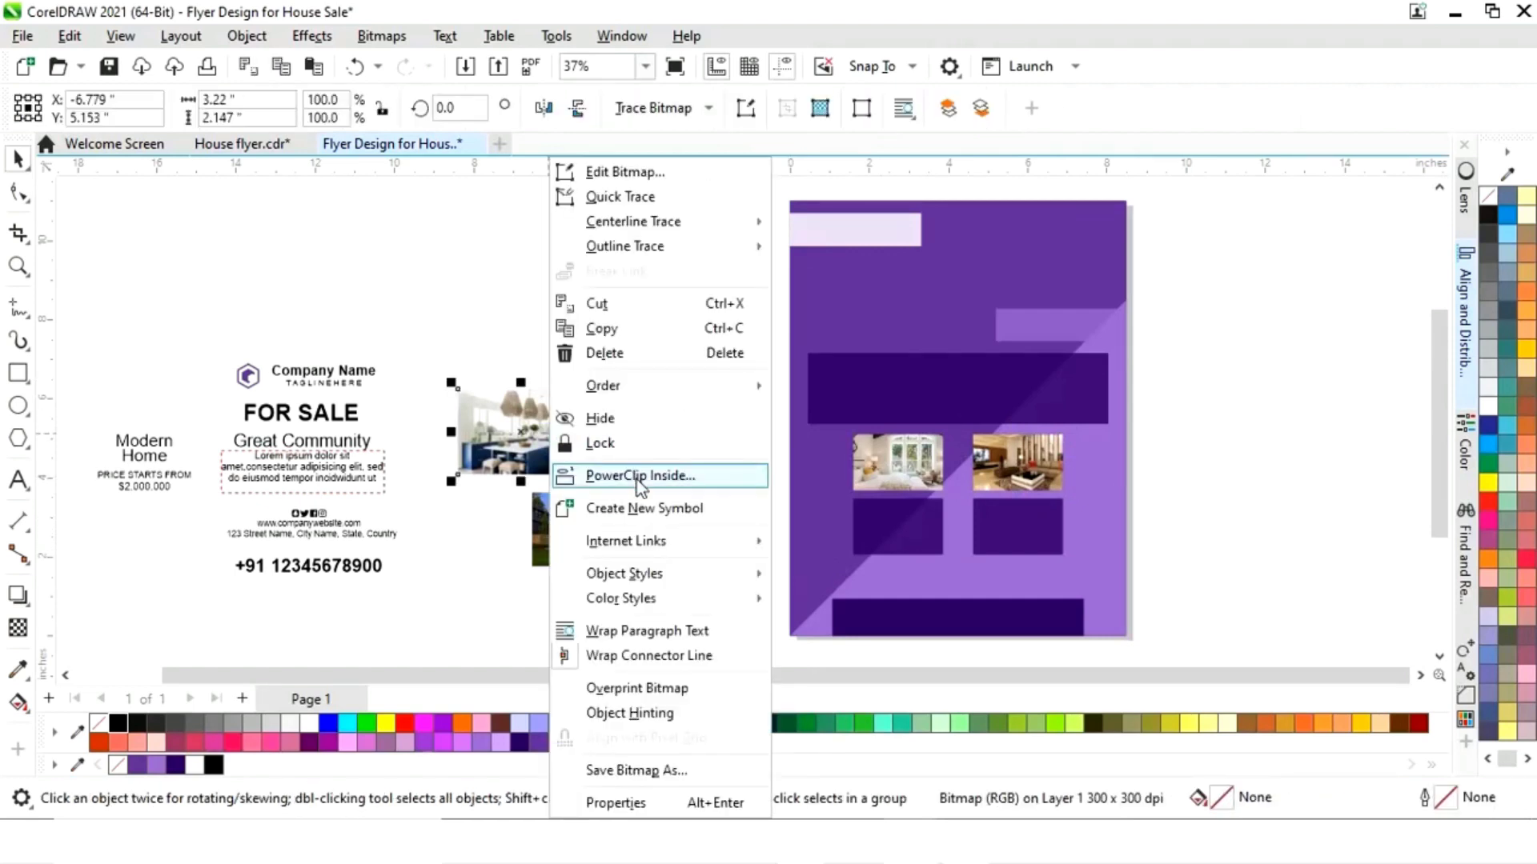
left_click(608, 476)
left_click(868, 538)
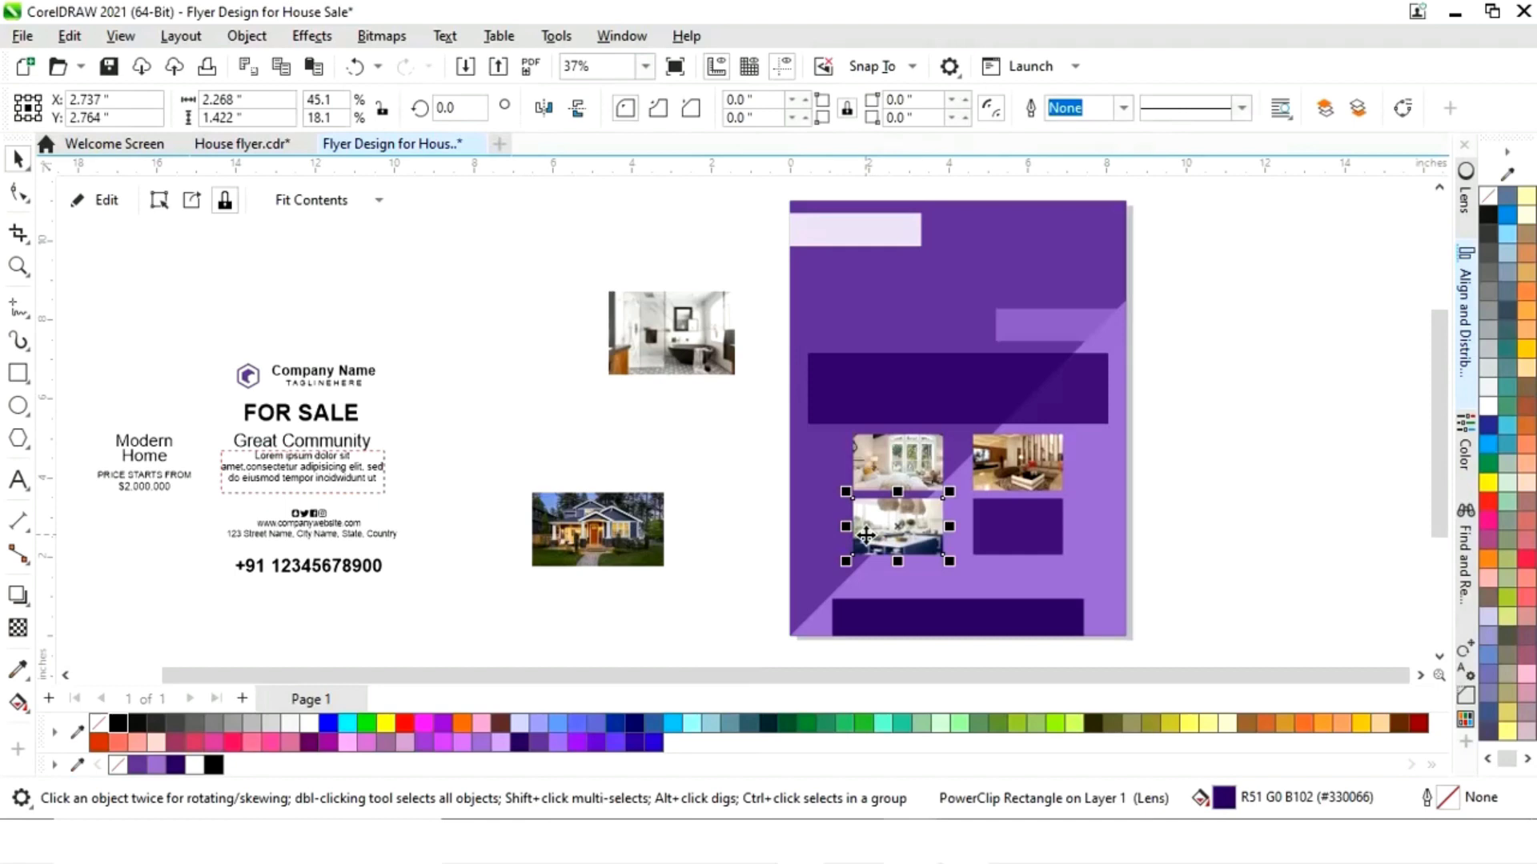
PowerClip the bathroom photo inside the lower-right frame of the grid
left_click(654, 346)
right_click(654, 346)
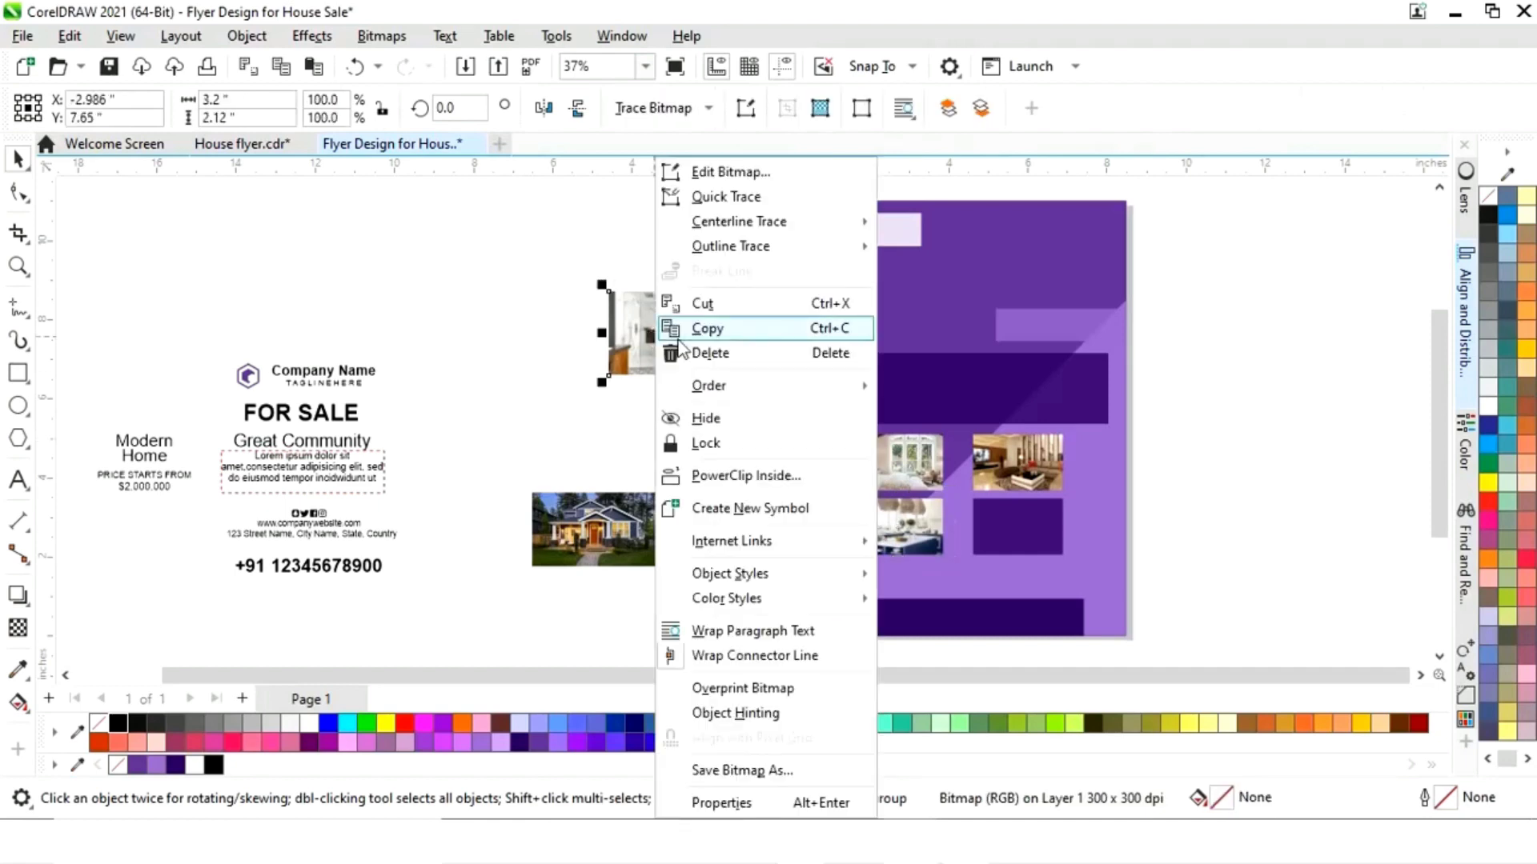
left_click(738, 473)
left_click(1017, 528)
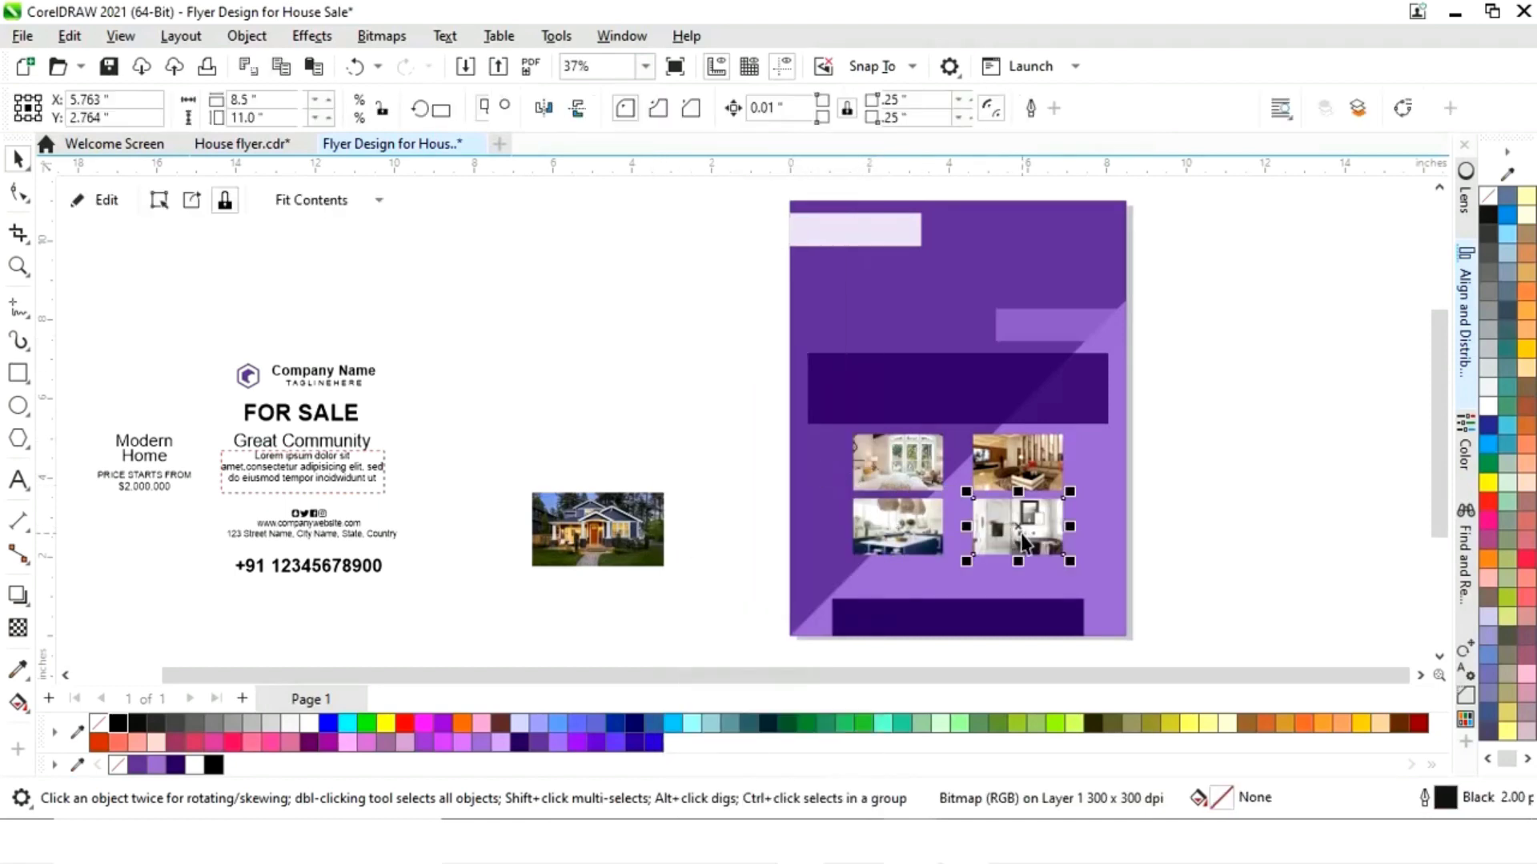
left_click(1265, 444)
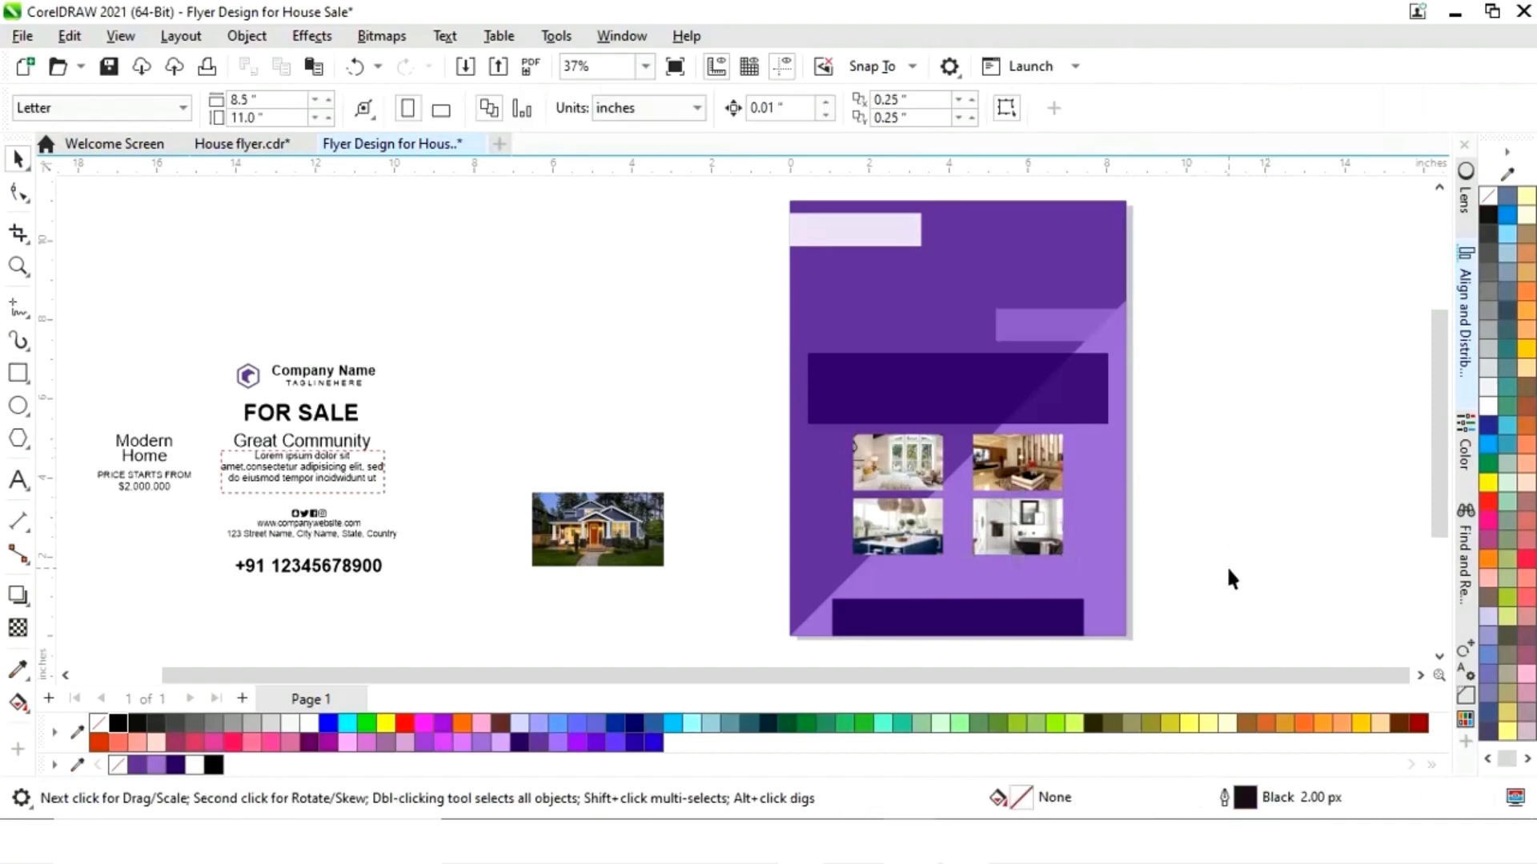
Give all four photo frames a white outline 4.0 px wide
left_click_drag(851, 472, 803, 432)
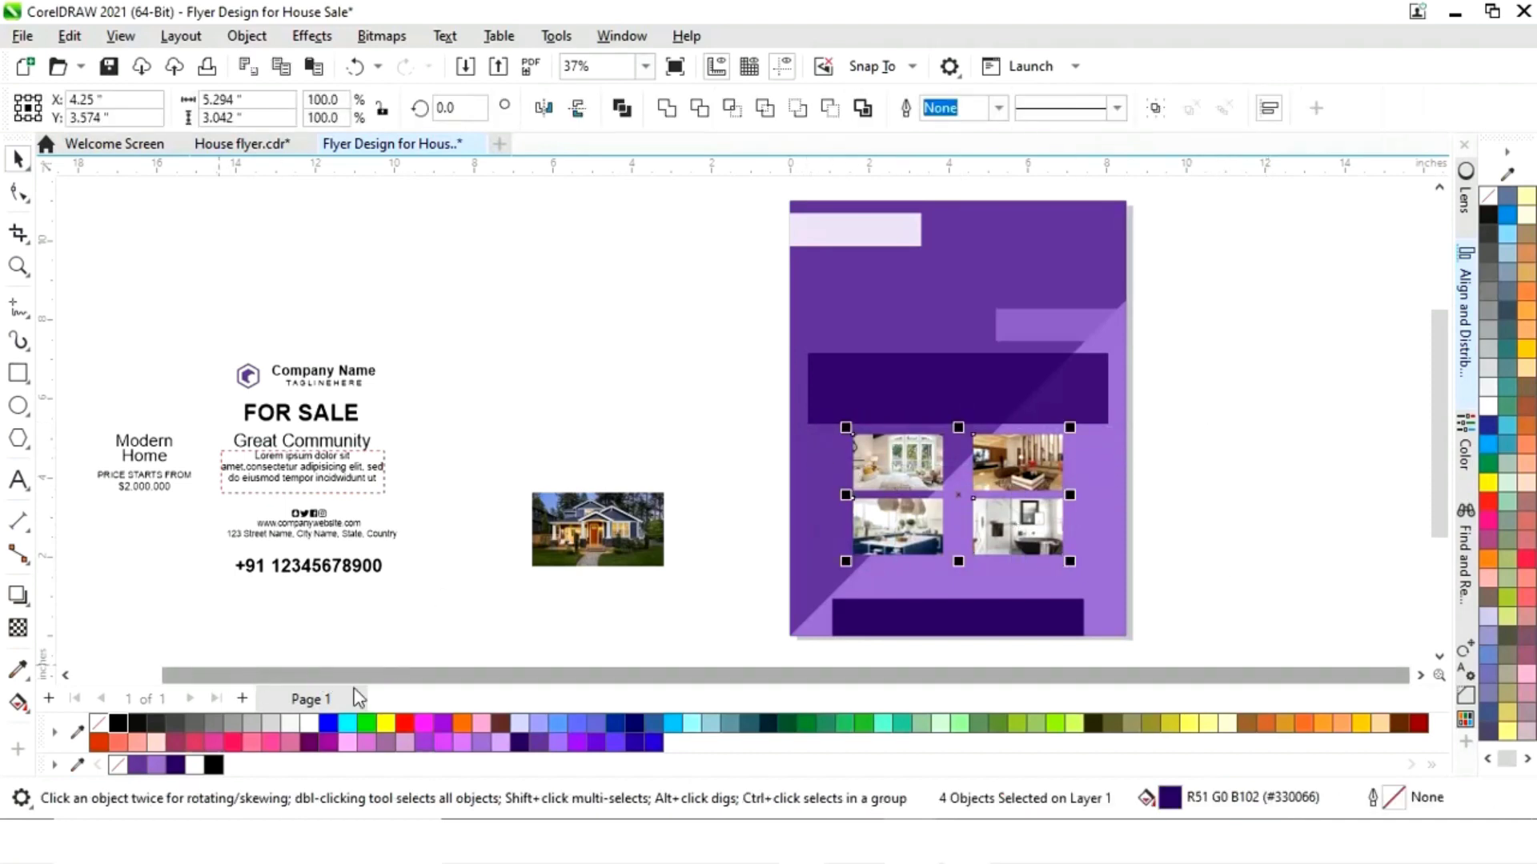
right_click(310, 724)
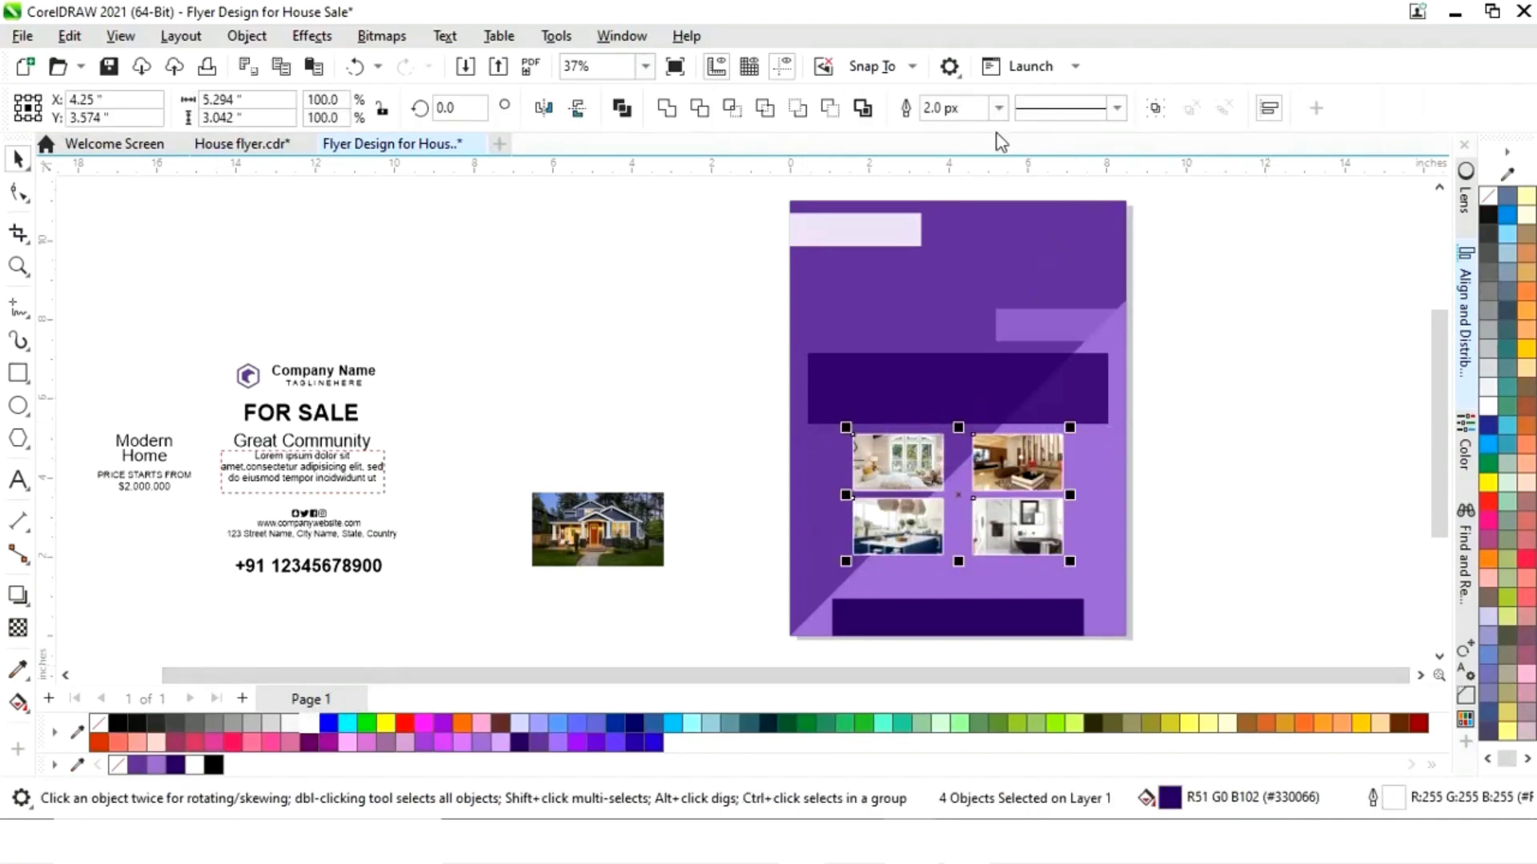
left_click(998, 108)
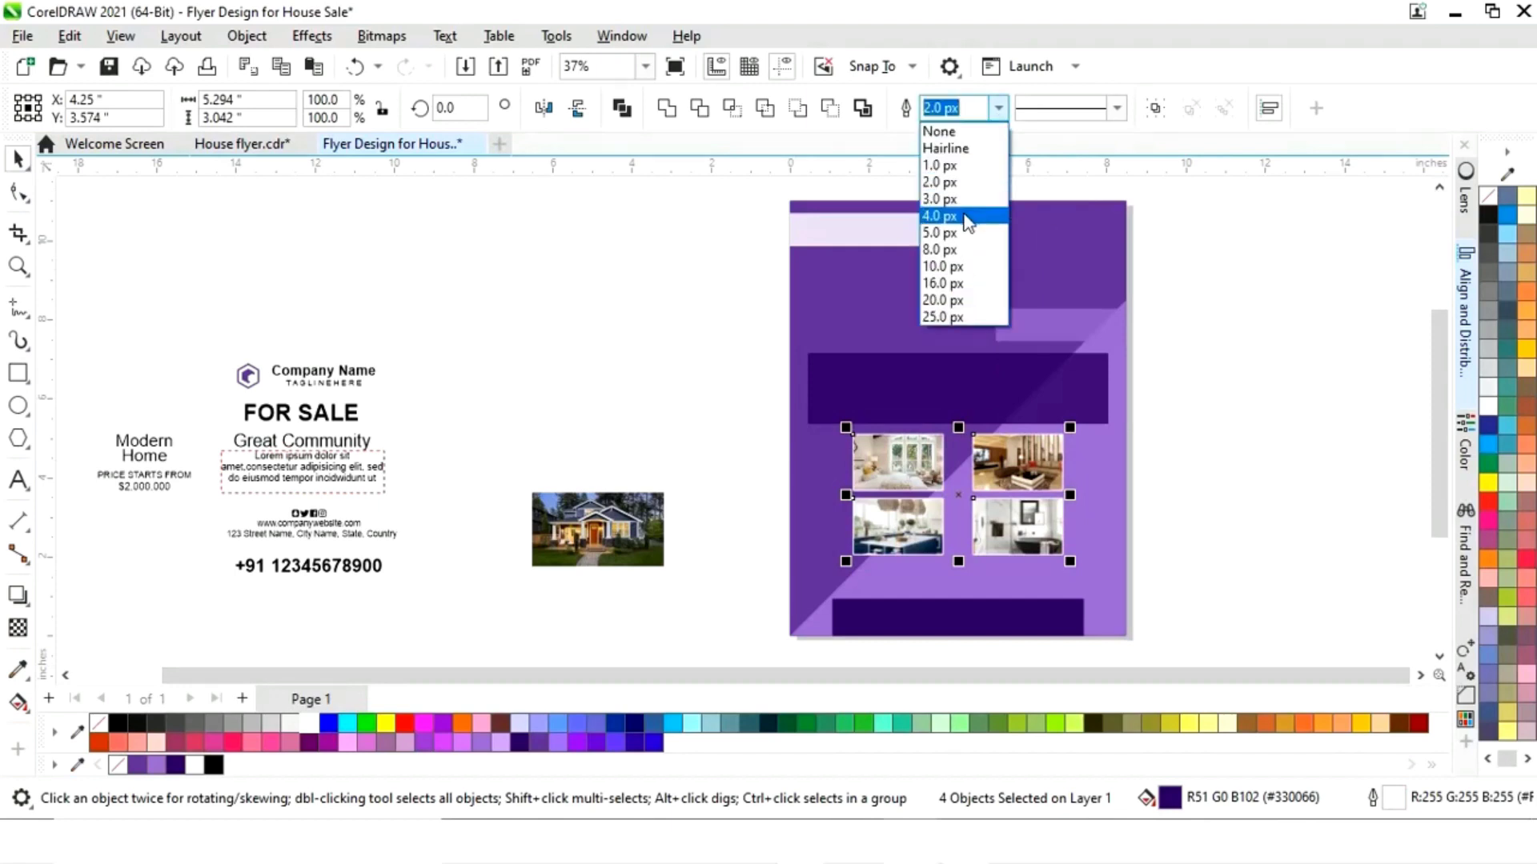
left_click(966, 216)
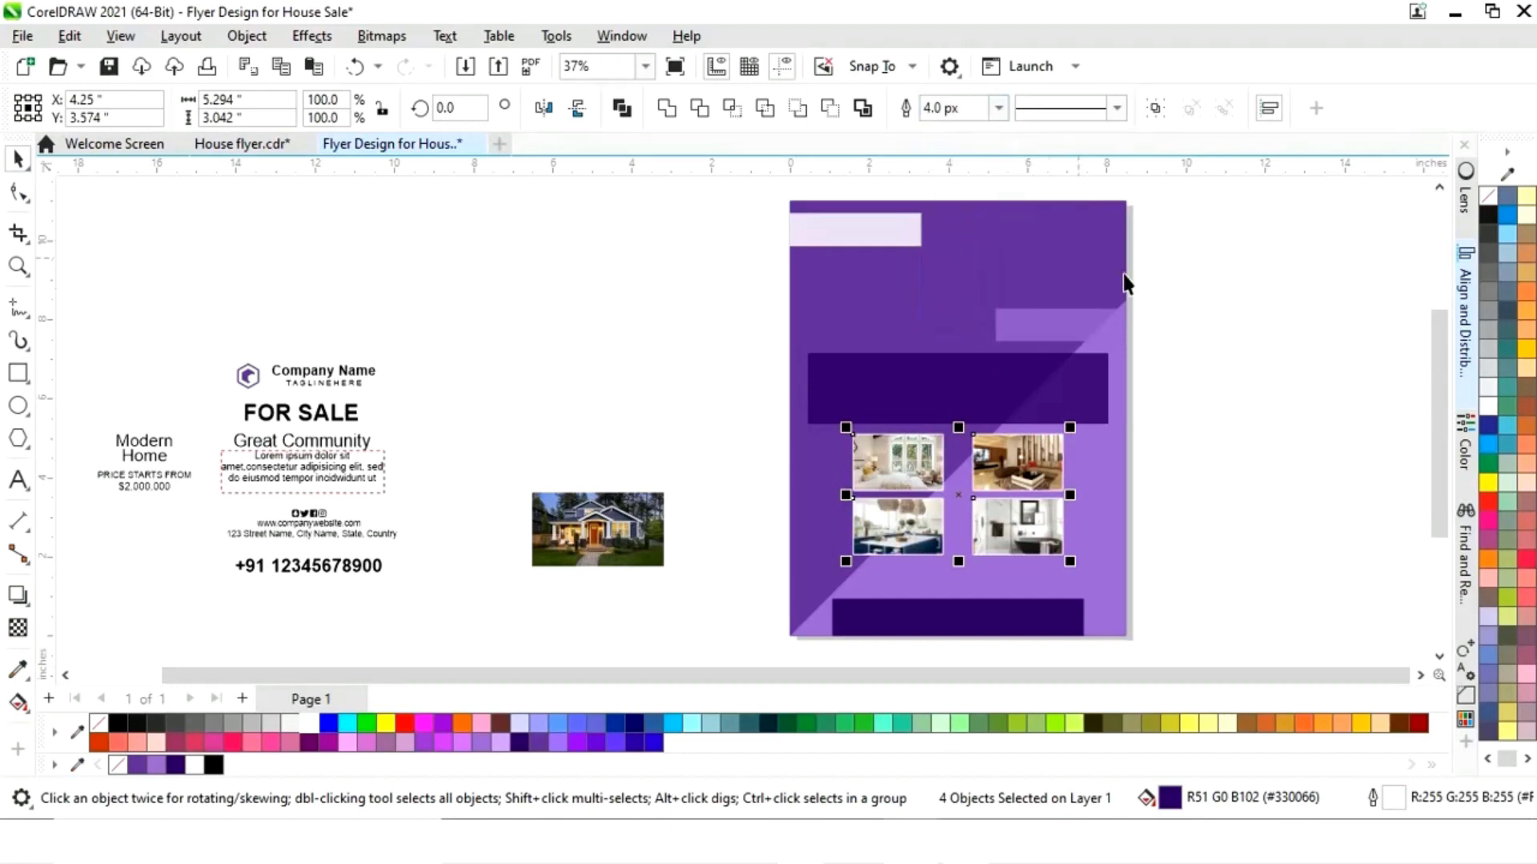
left_click(1217, 333)
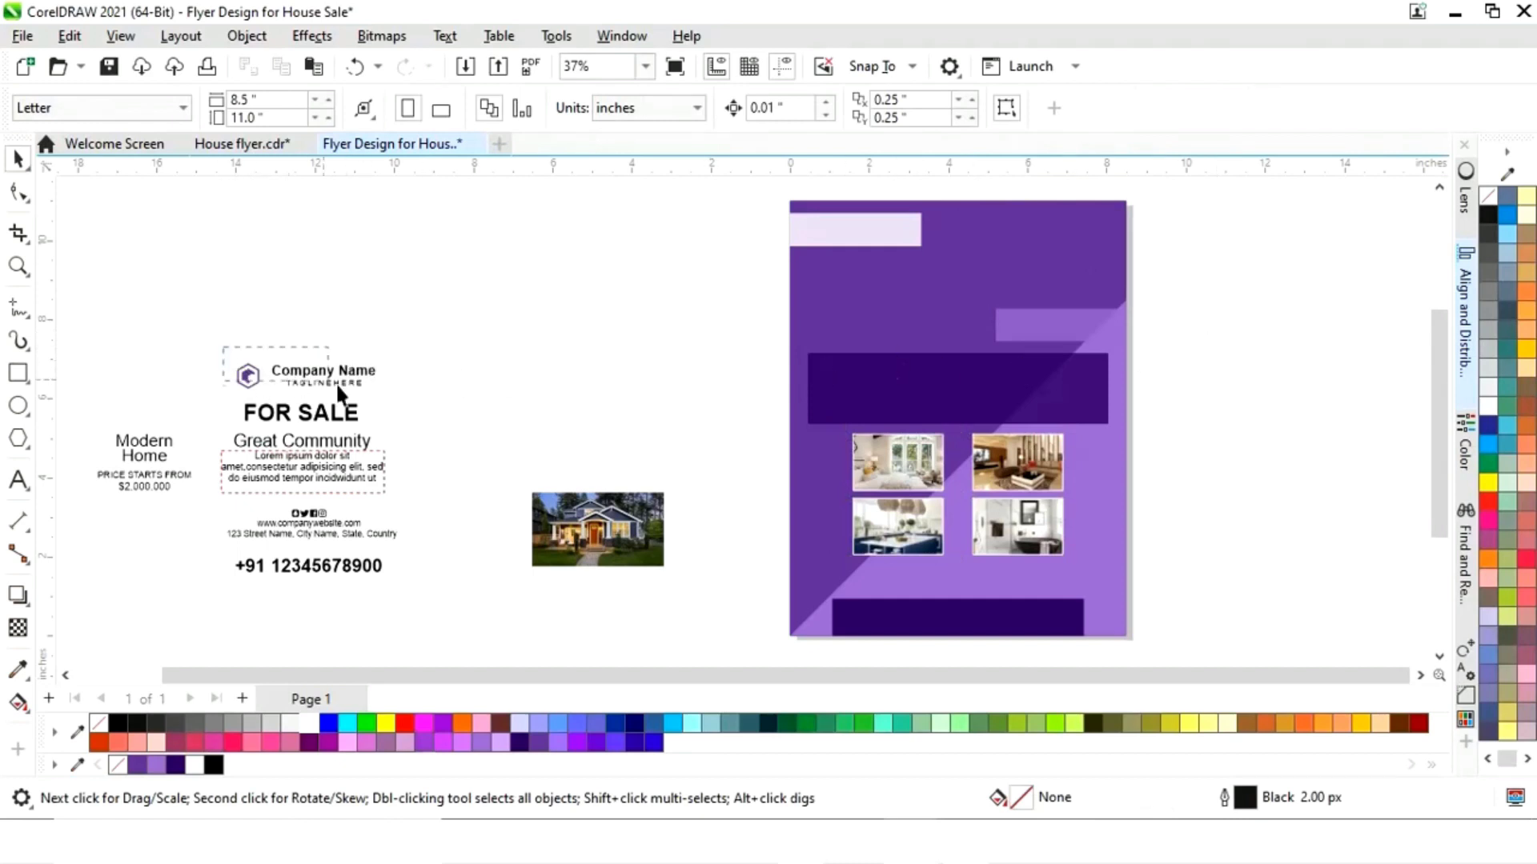
Place the logo and company name on the light band at the page's upper left, scaled to about 2.72 by 0.5 in
left_click(383, 392)
left_click_drag(302, 377, 867, 233)
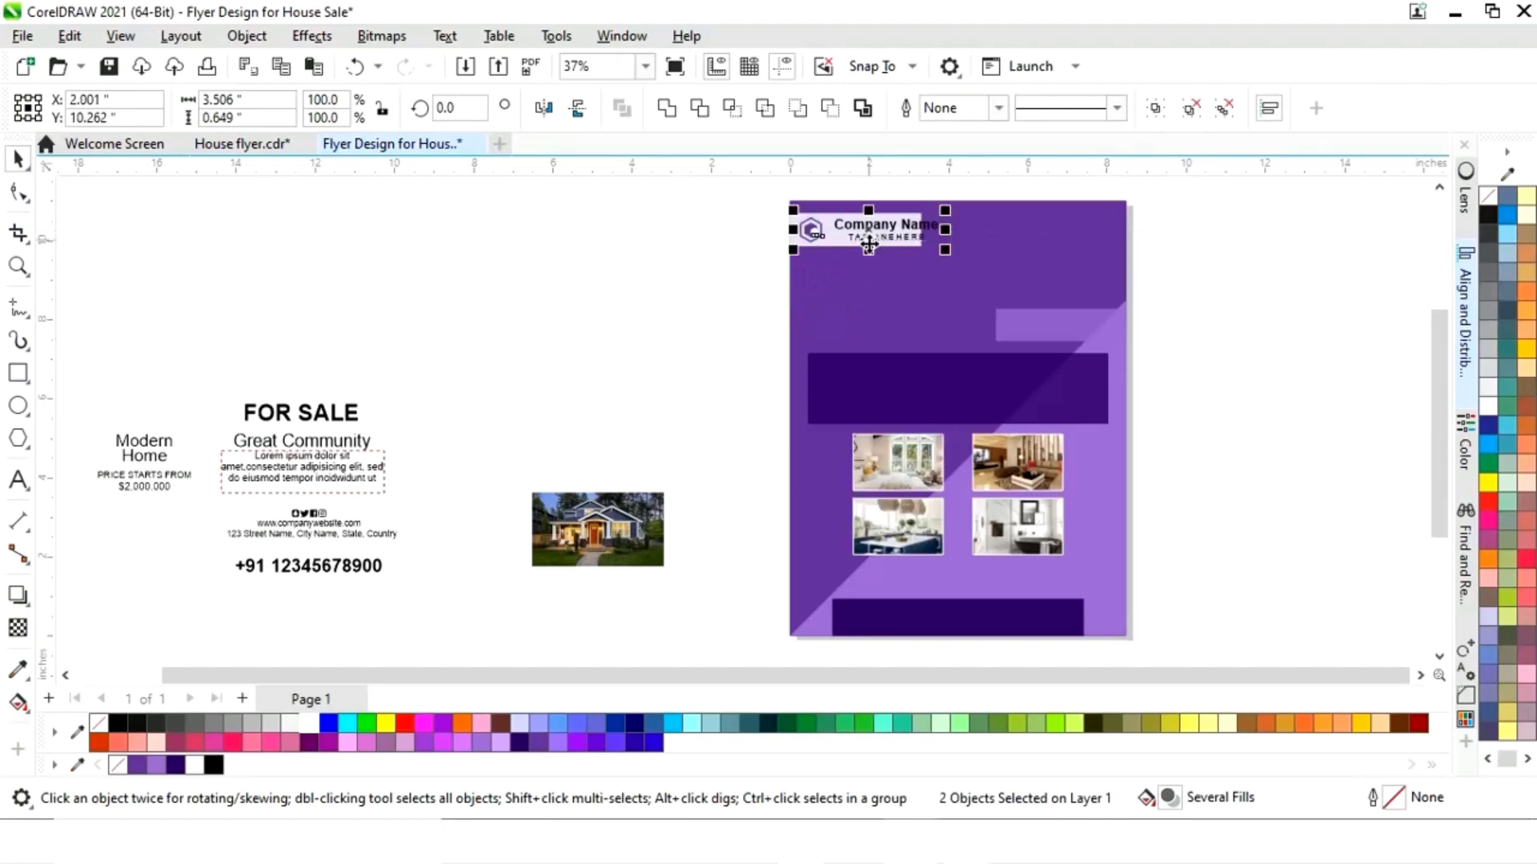
key("z")
left_click_drag(745, 204, 984, 280)
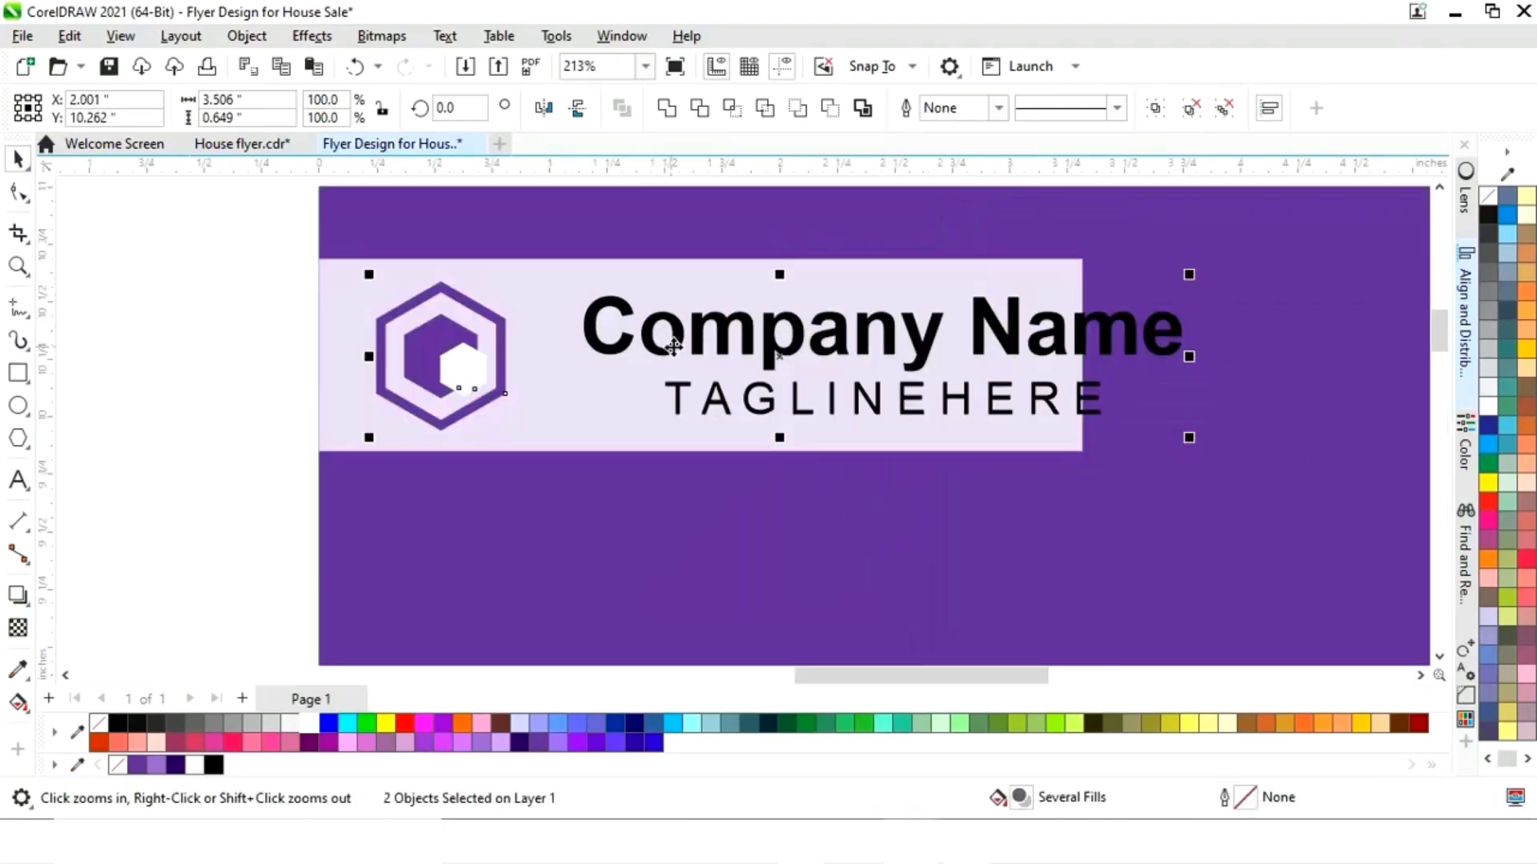
left_click_drag(1188, 274, 1005, 308)
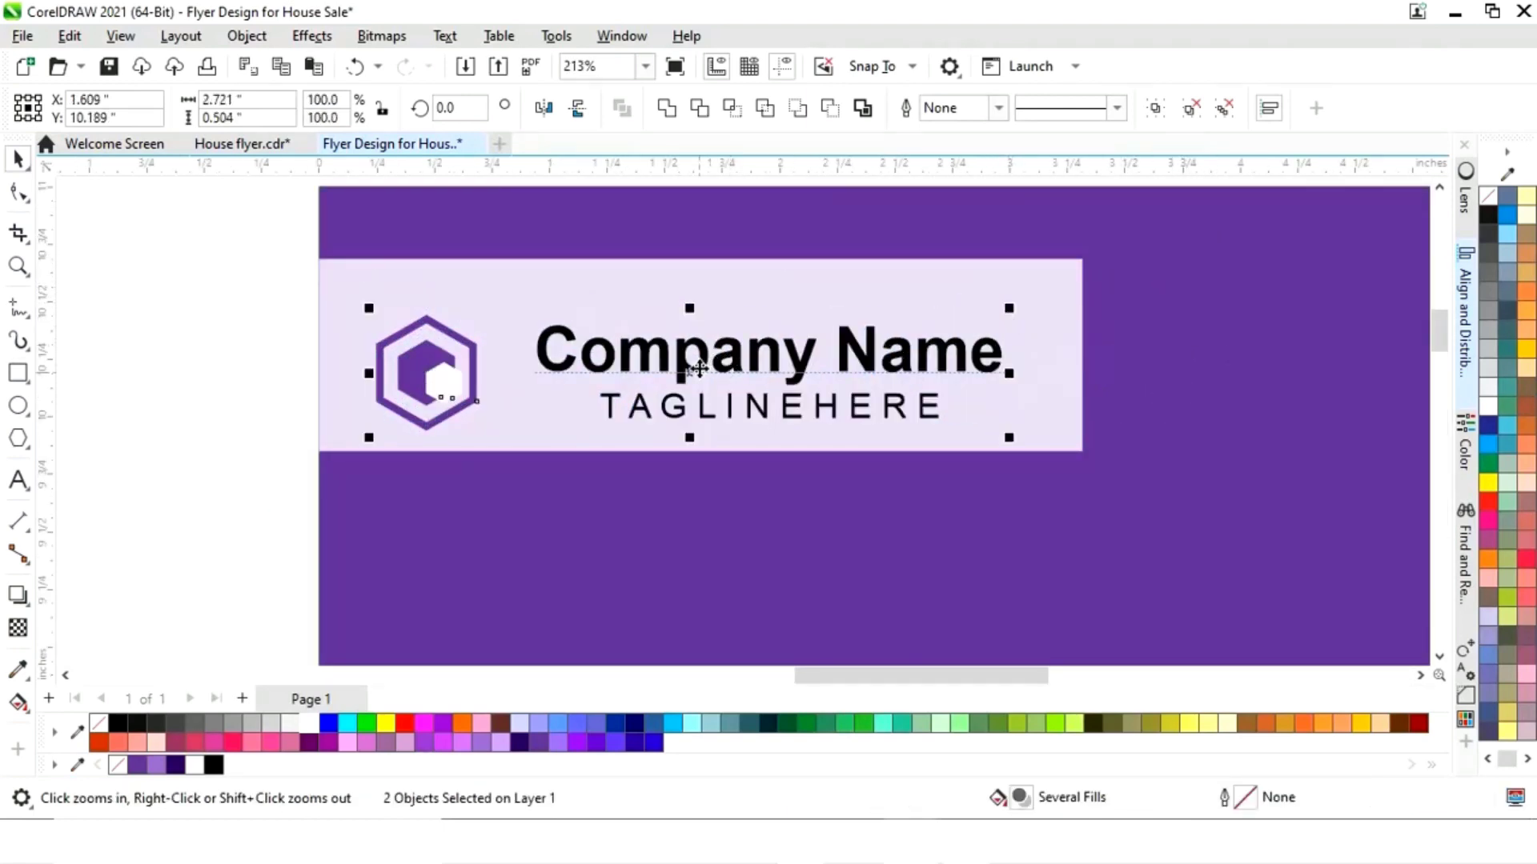
left_click_drag(698, 365, 709, 359)
Recolour the company name and tagline with the bands' dark purple (#330066)
left_click(809, 343)
left_click(768, 404)
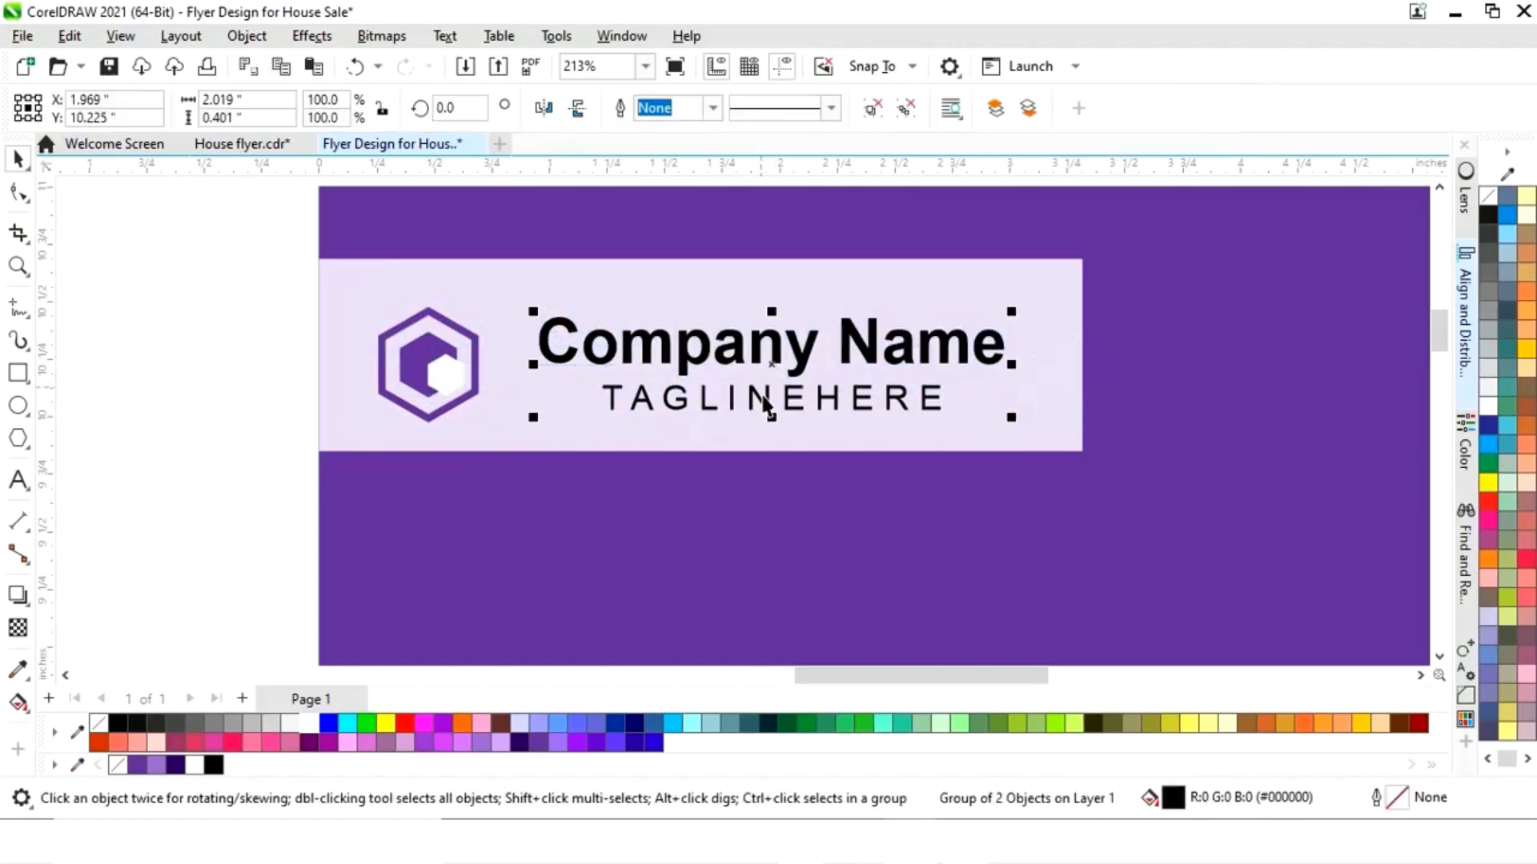
left_click(175, 764)
left_click(486, 571)
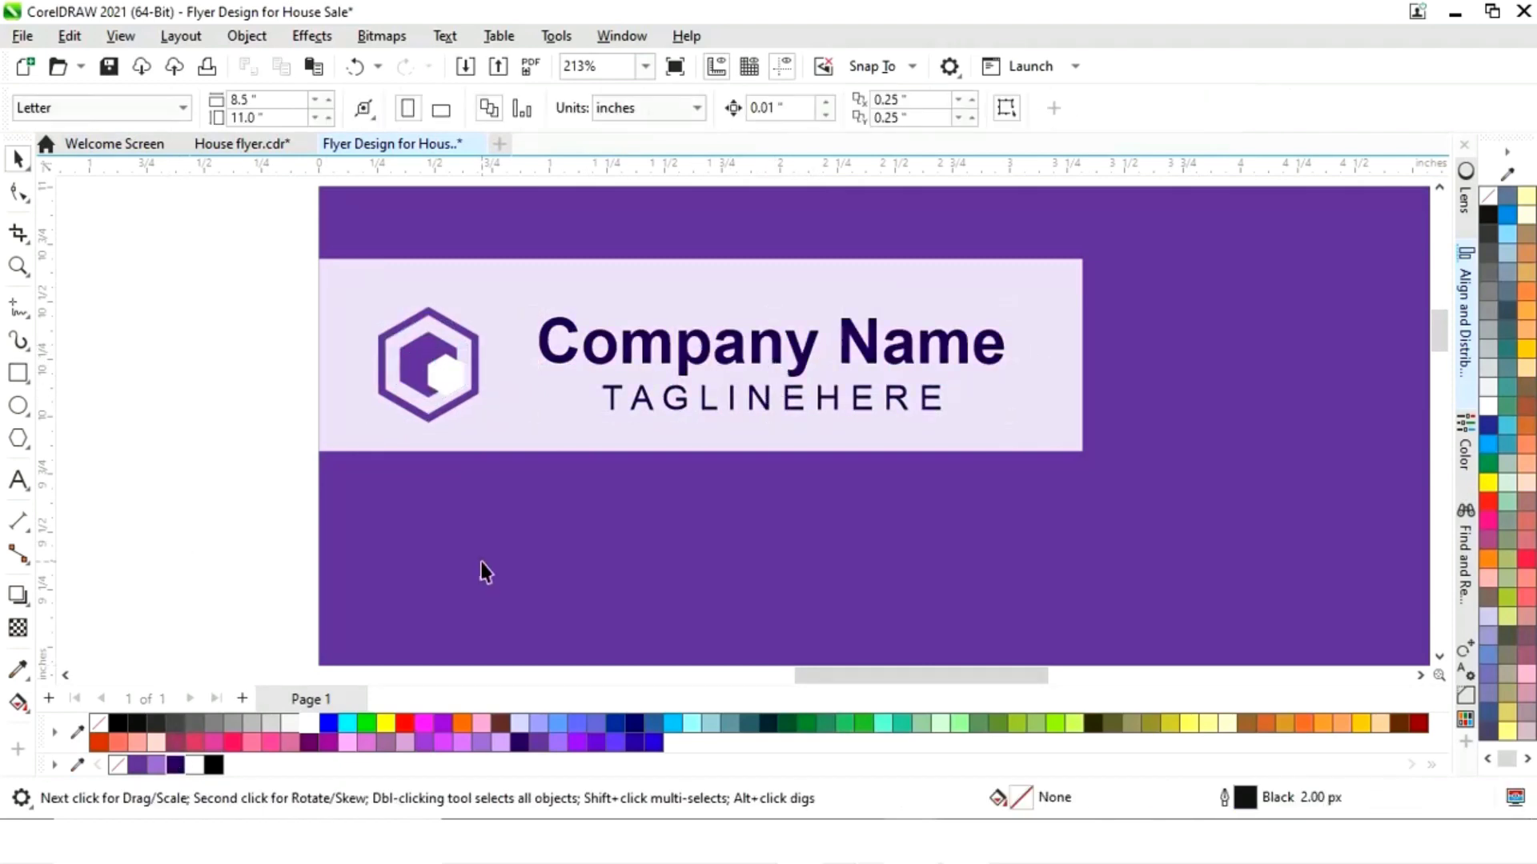
Move the FOR SALE heading onto the light purple band at the page's right edge and fill it with white
key("F4")
left_click_drag(957, 679, 978, 680)
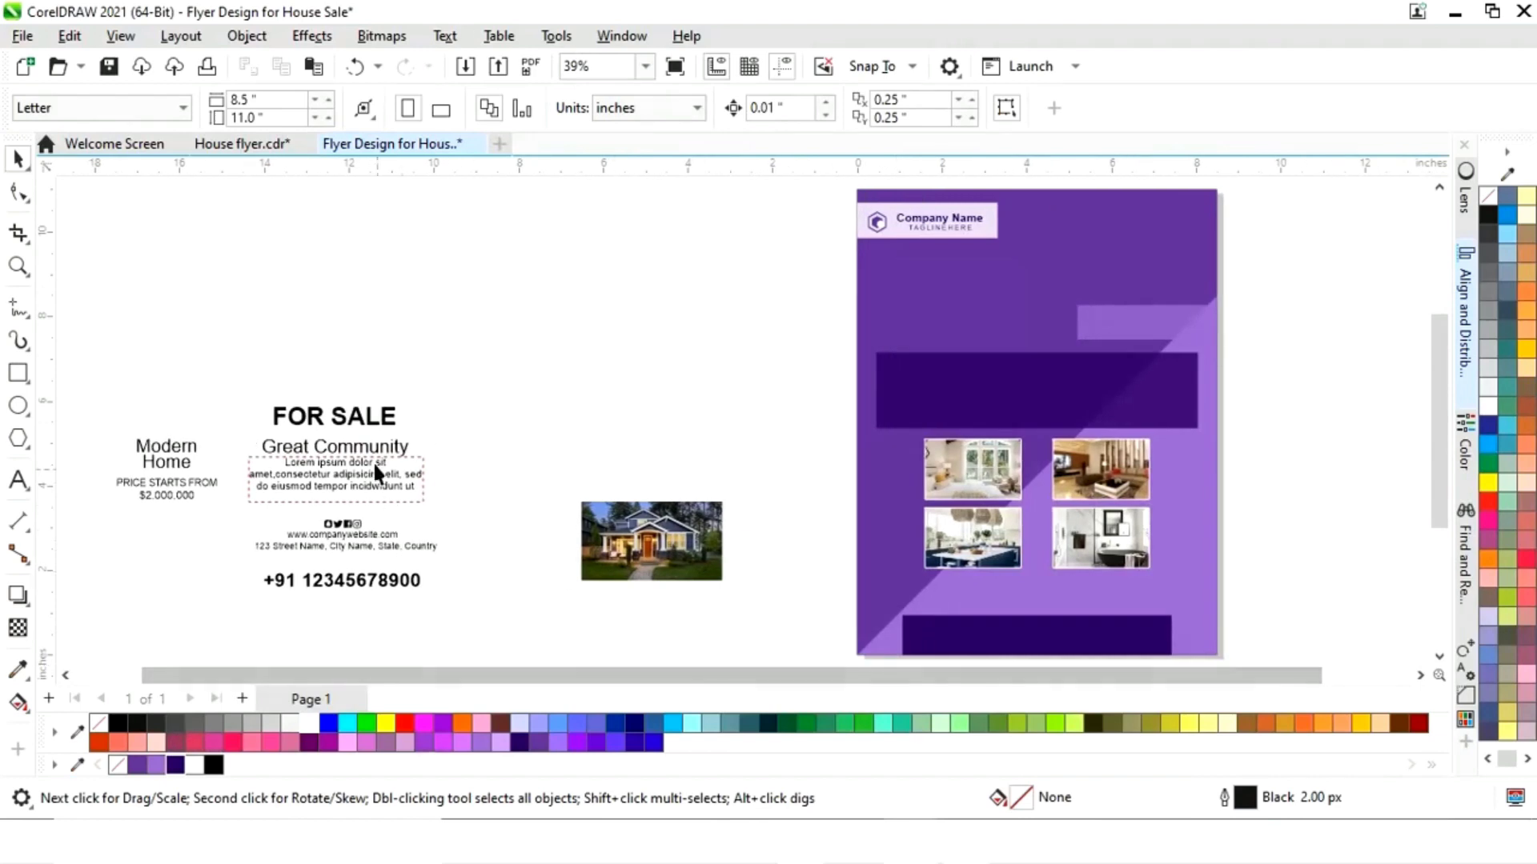
left_click(342, 416)
left_click_drag(341, 416, 1146, 323)
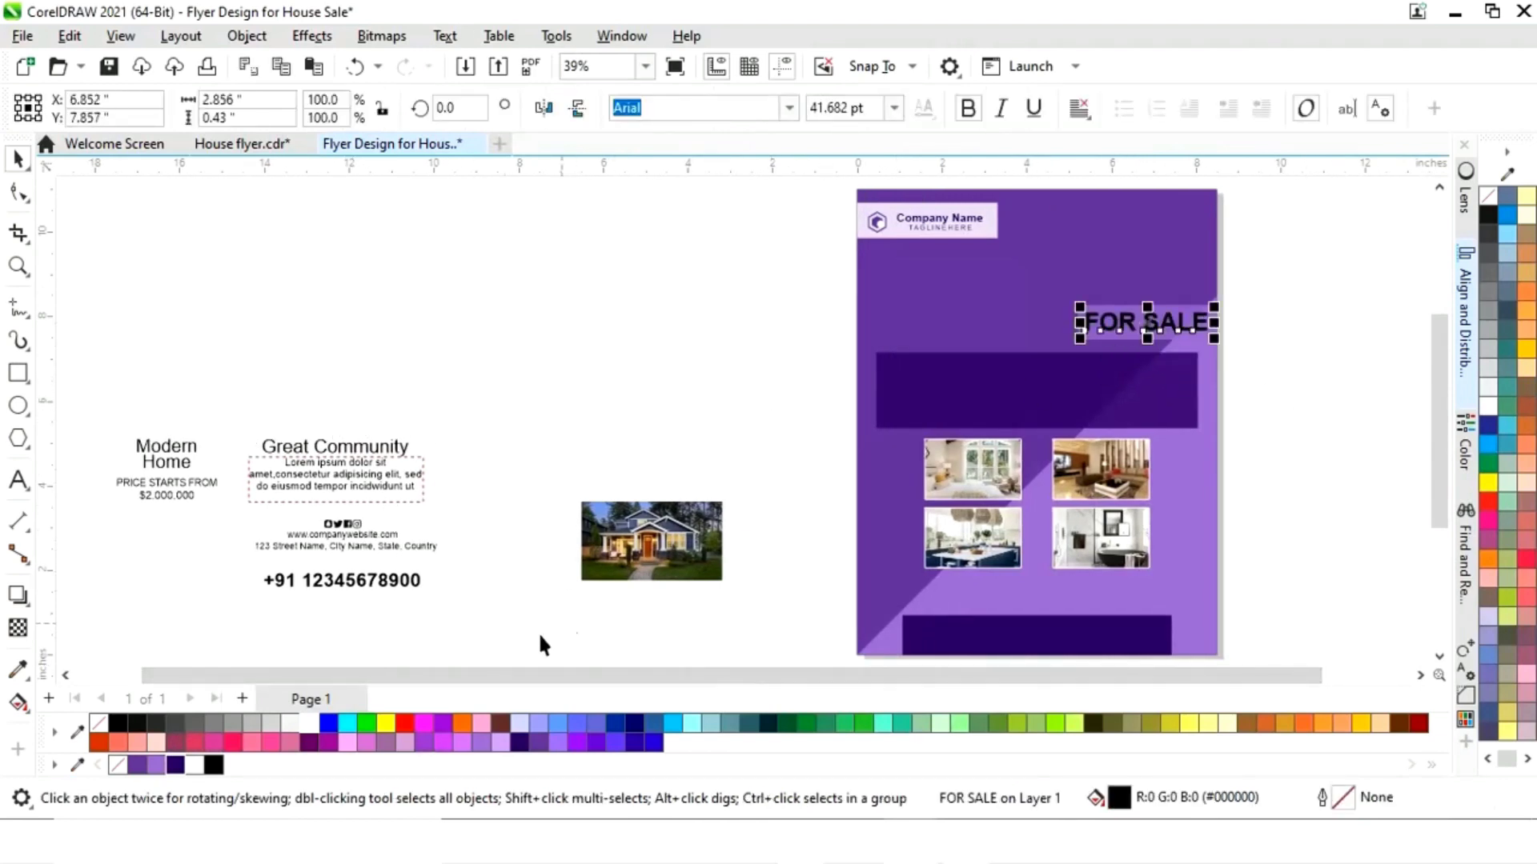
left_click(720, 455)
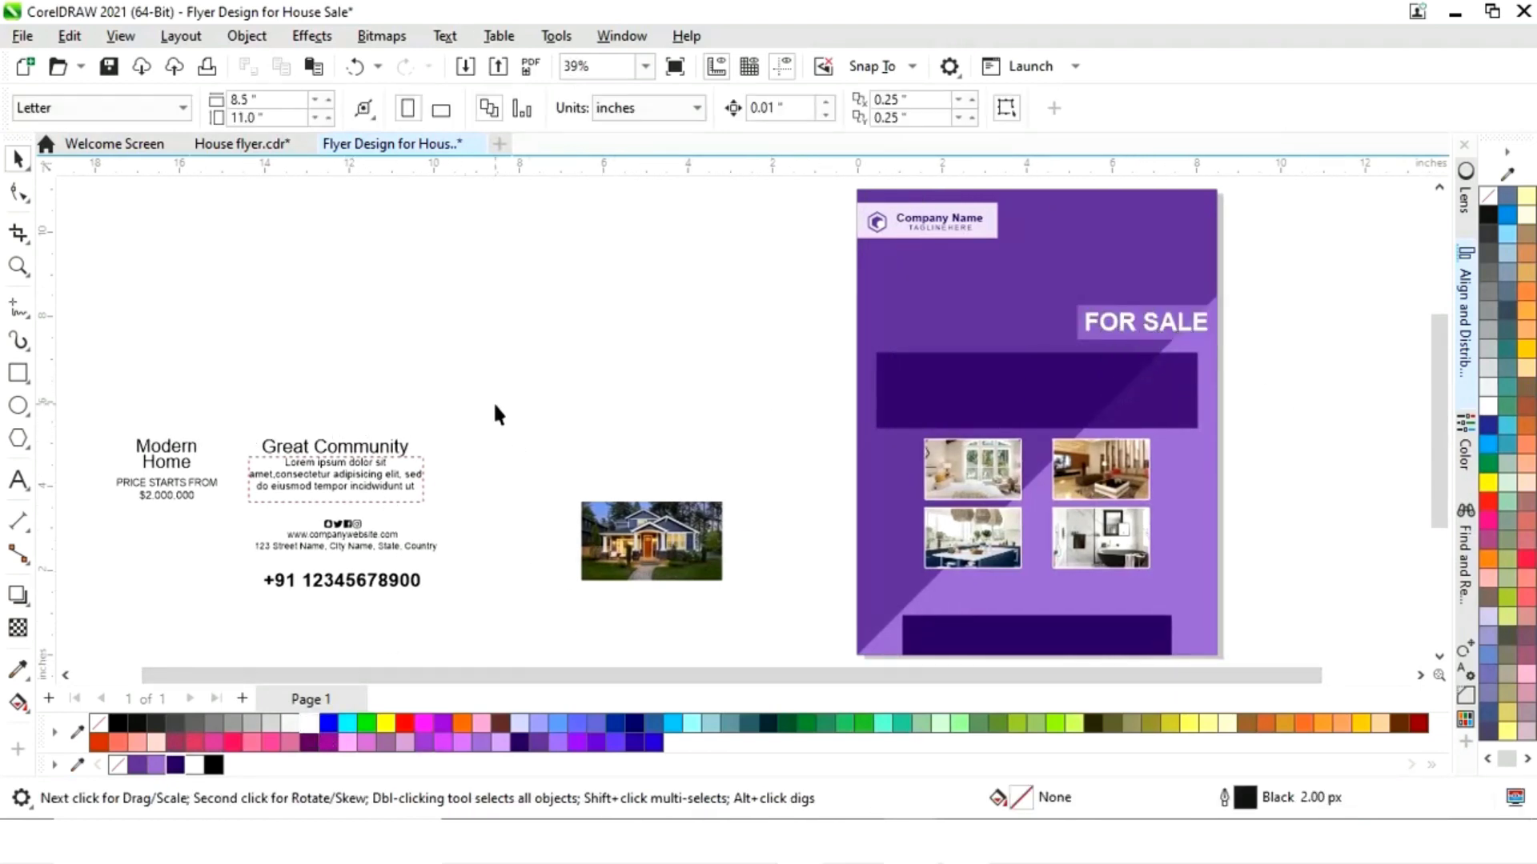
Move the Modern Home, price and Great Community texts together onto the dark middle band and colour them white
left_click_drag(497, 413, 111, 506)
left_click_drag(269, 472, 1037, 396)
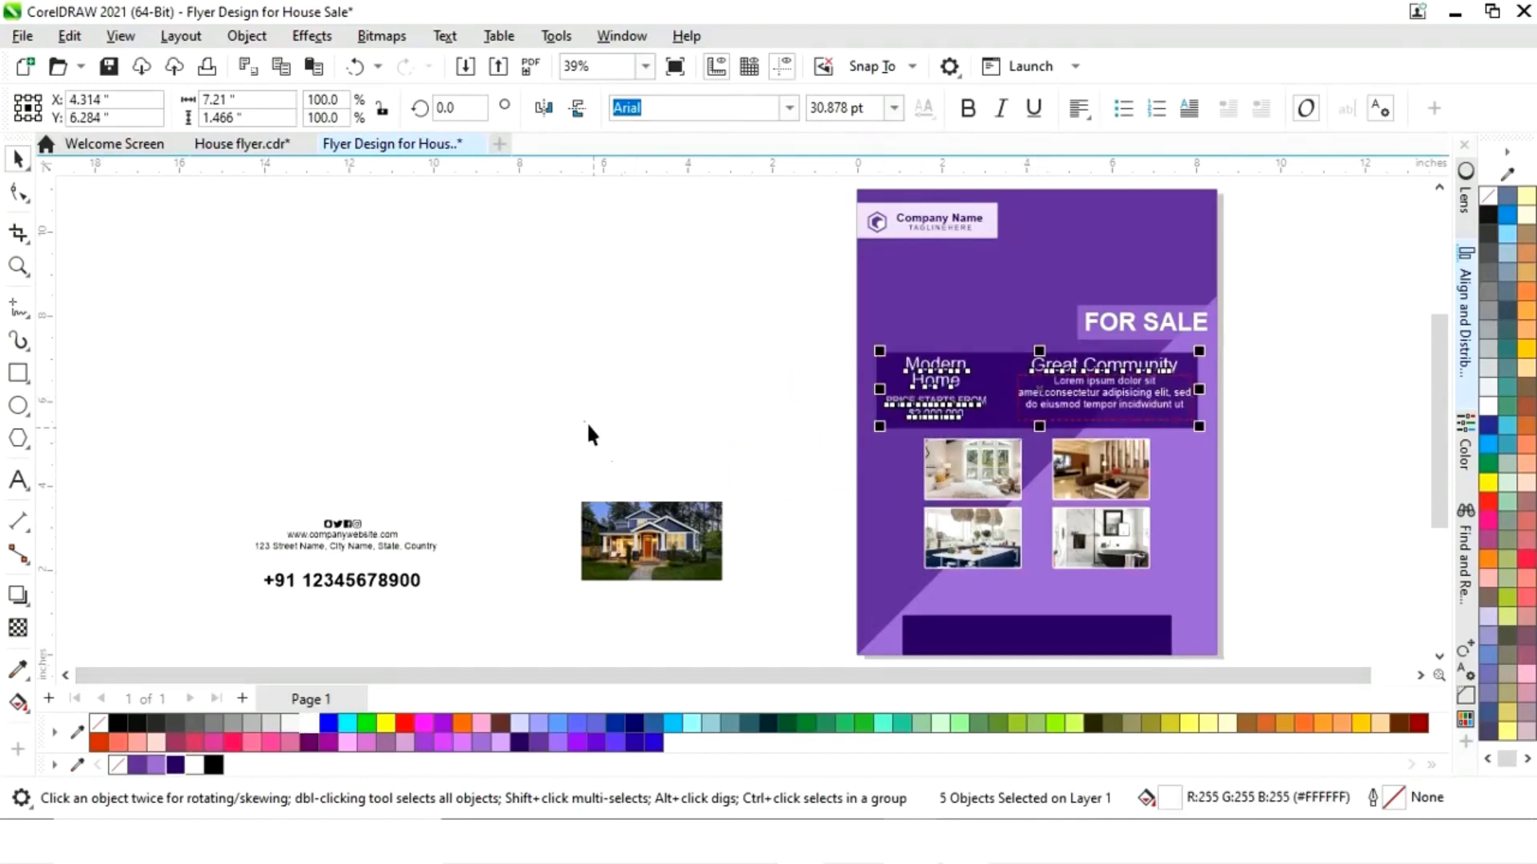
left_click(1306, 433)
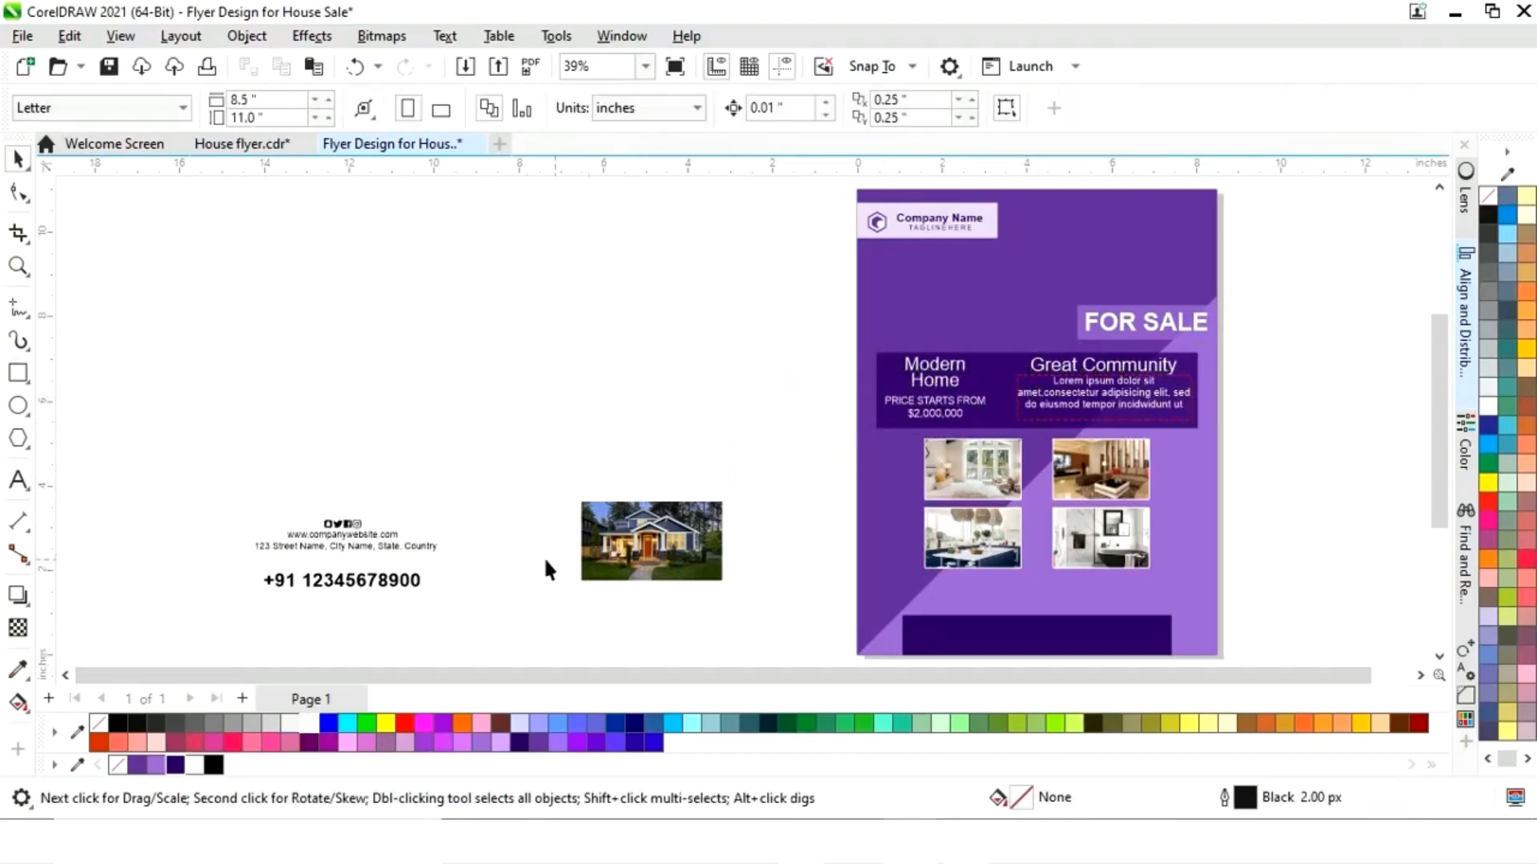
Move the social icons, website and address lines just above the bottom band, centre them on the page and colour them white
left_click_drag(452, 574, 456, 569)
left_click_drag(339, 537, 1032, 592)
left_click(1073, 426, "shift")
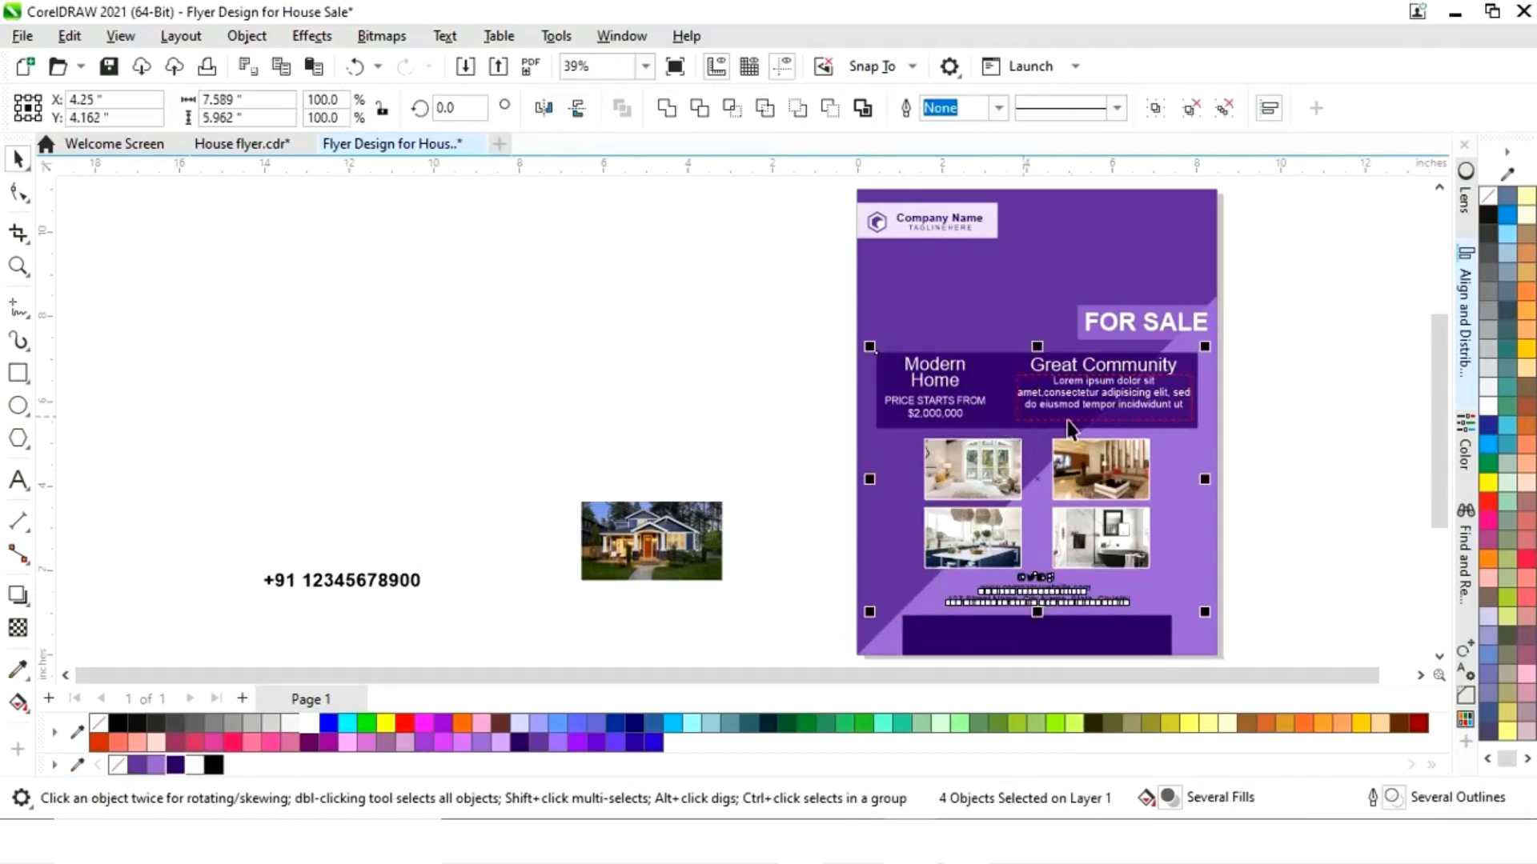
left_click_drag(1342, 560, 880, 627)
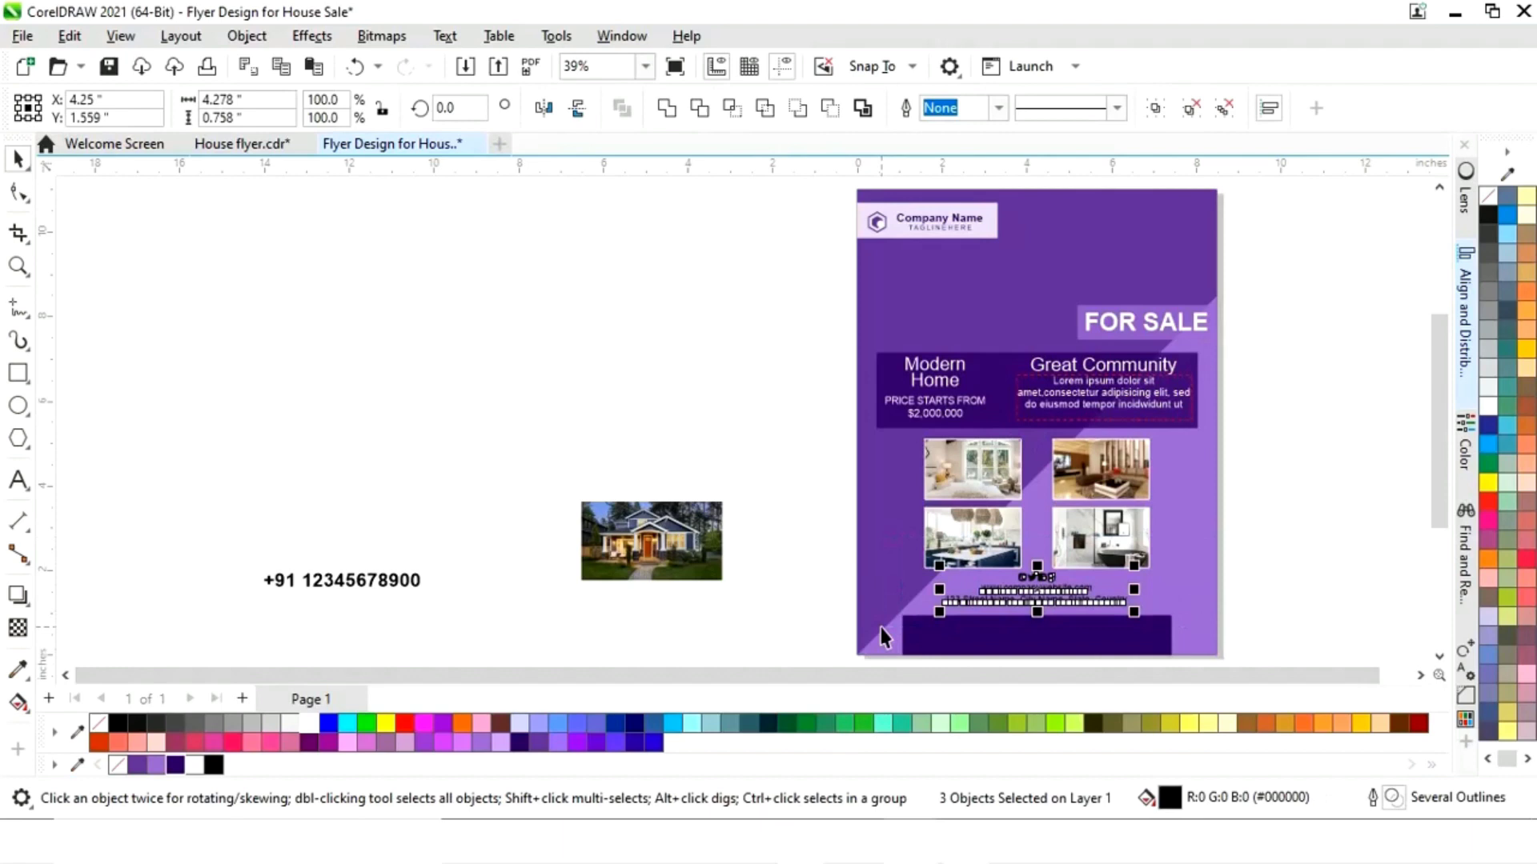
left_click(309, 725)
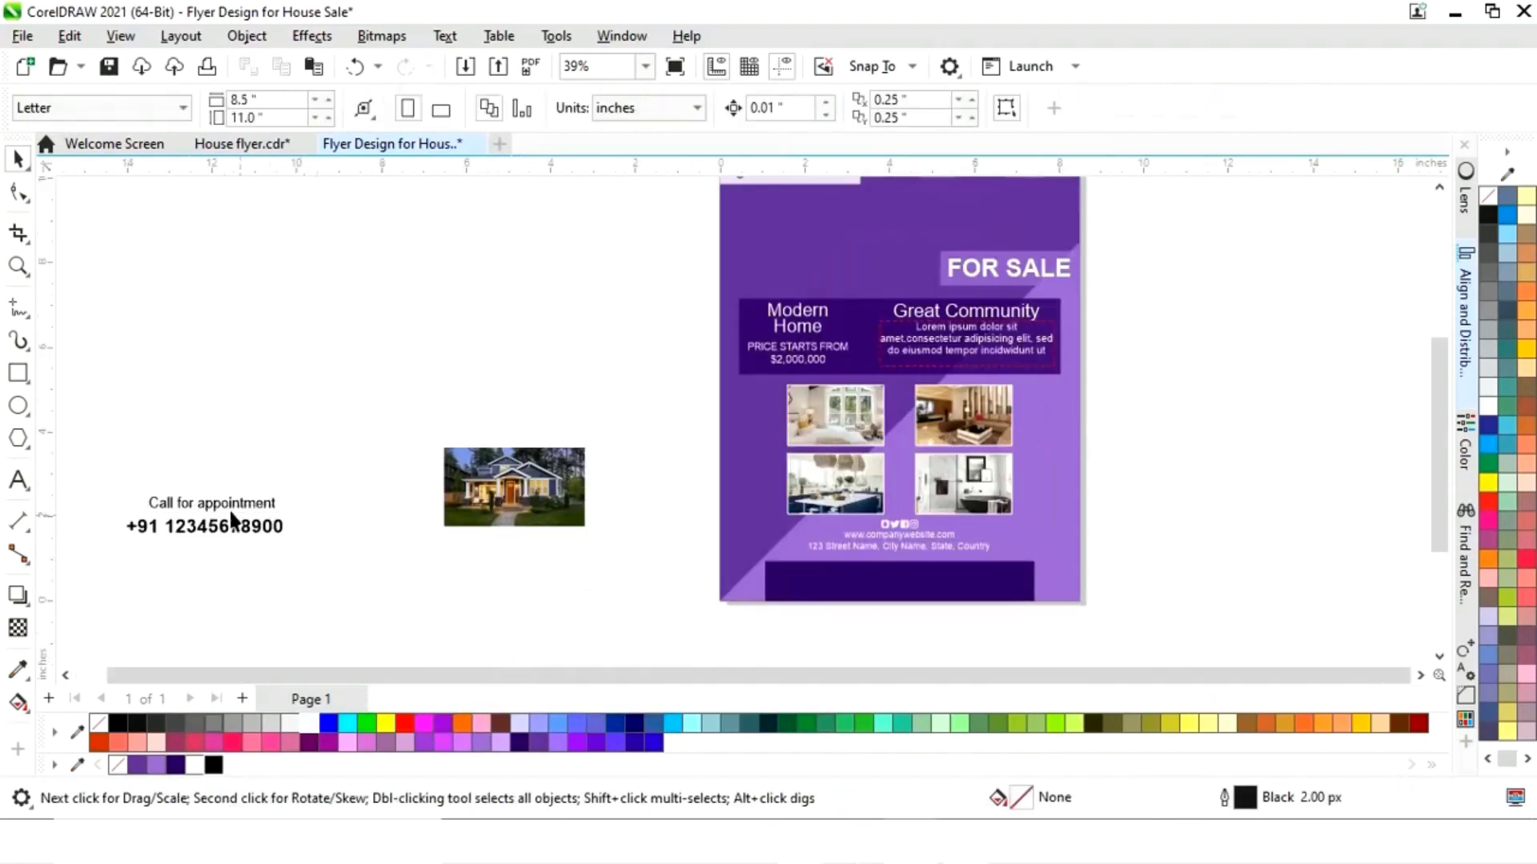
Move the Call for appointment text and the phone number together onto the dark bottom band and colour them white
left_click(232, 520)
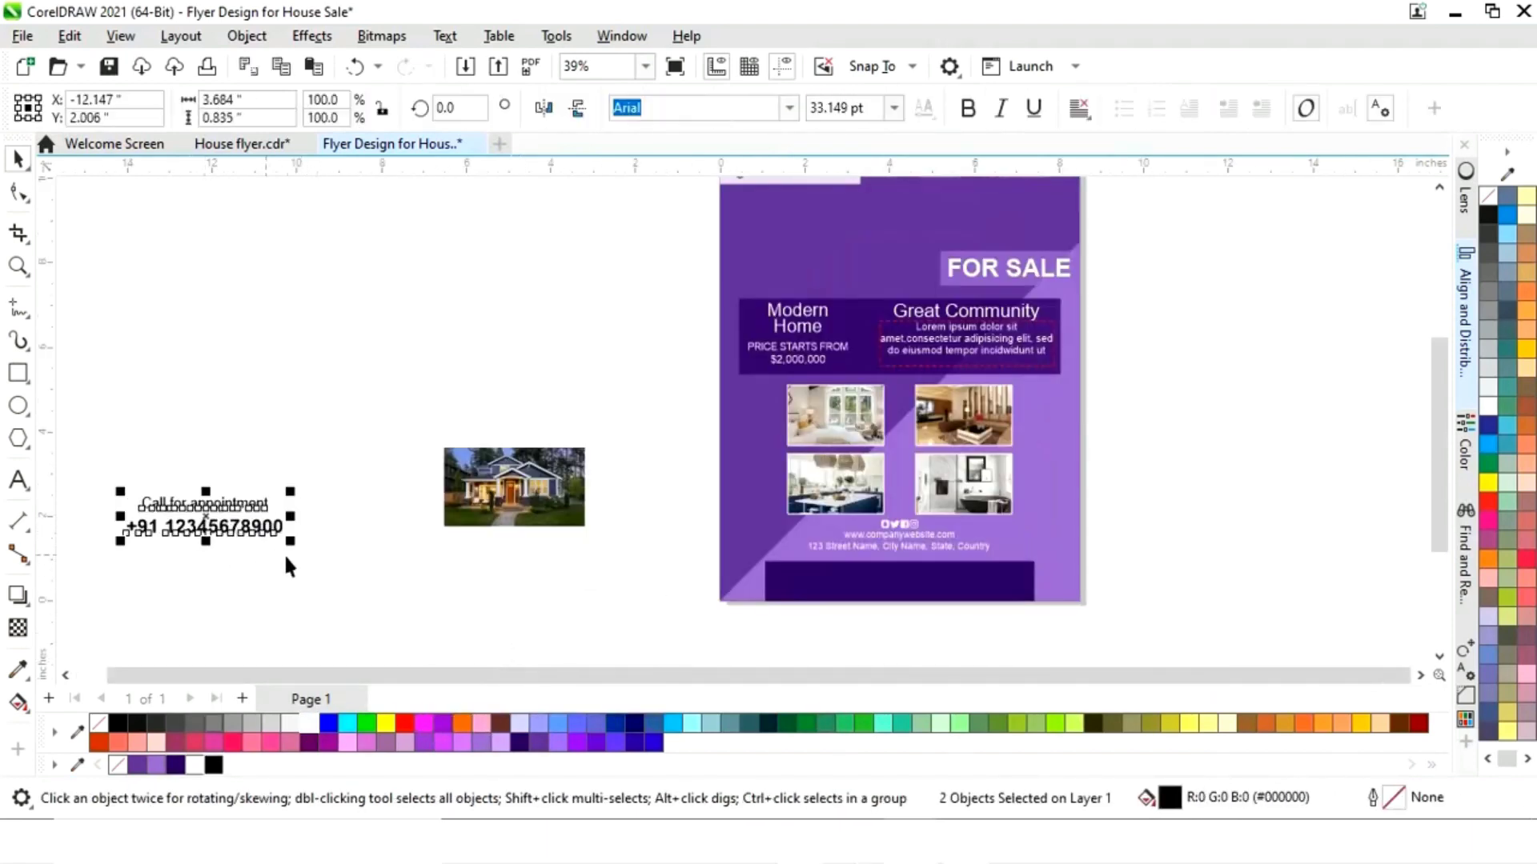
left_click(248, 530, "shift")
left_click_drag(353, 582, 906, 569)
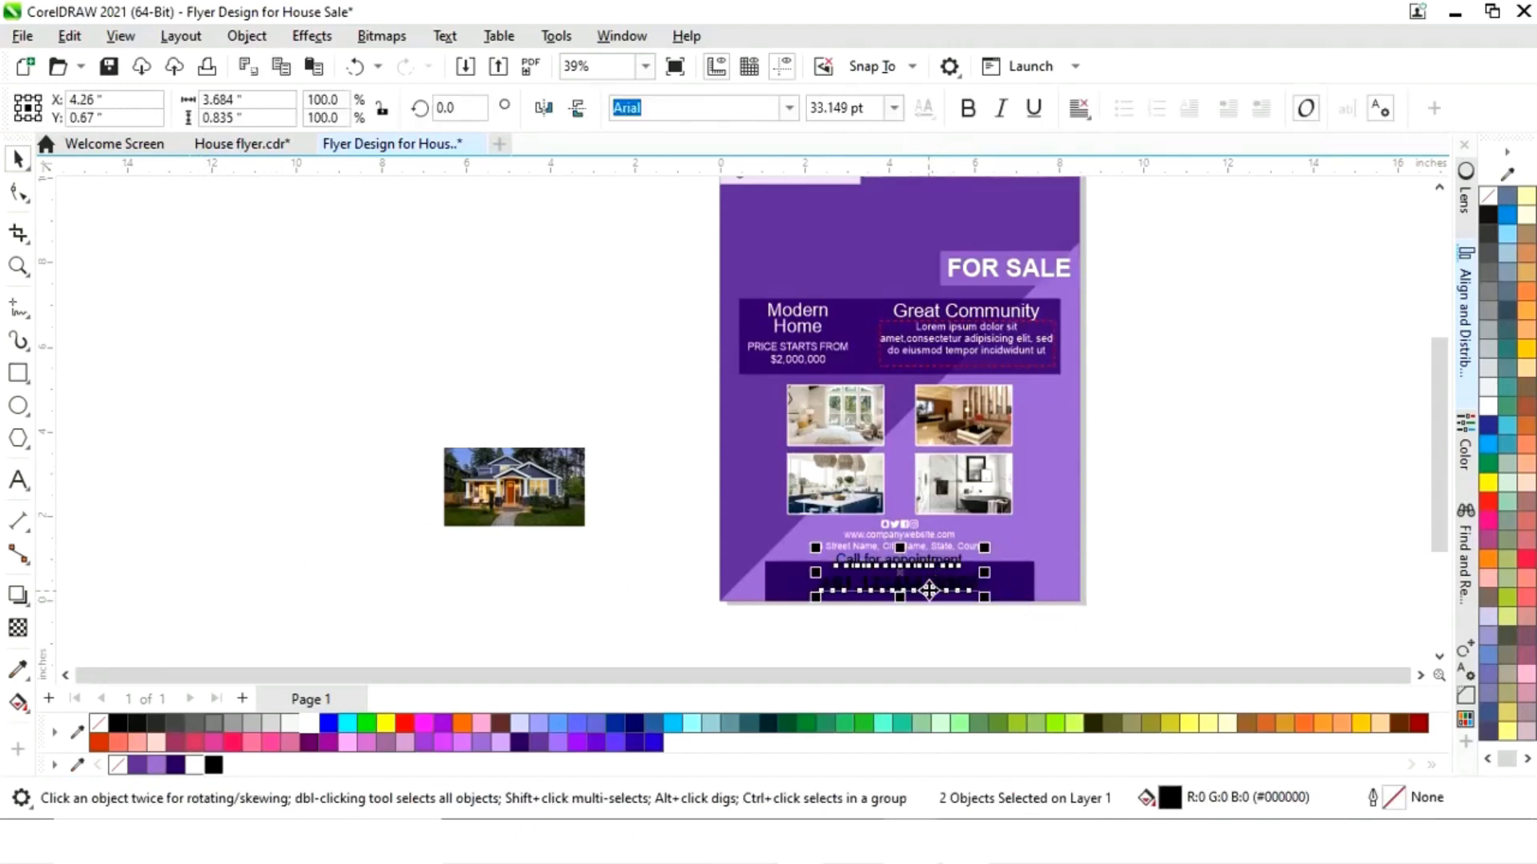
left_click(309, 723)
Lower the phone number and the Call for appointment line so both sit fully inside the bottom band
key("z")
left_click_drag(772, 509, 878, 592)
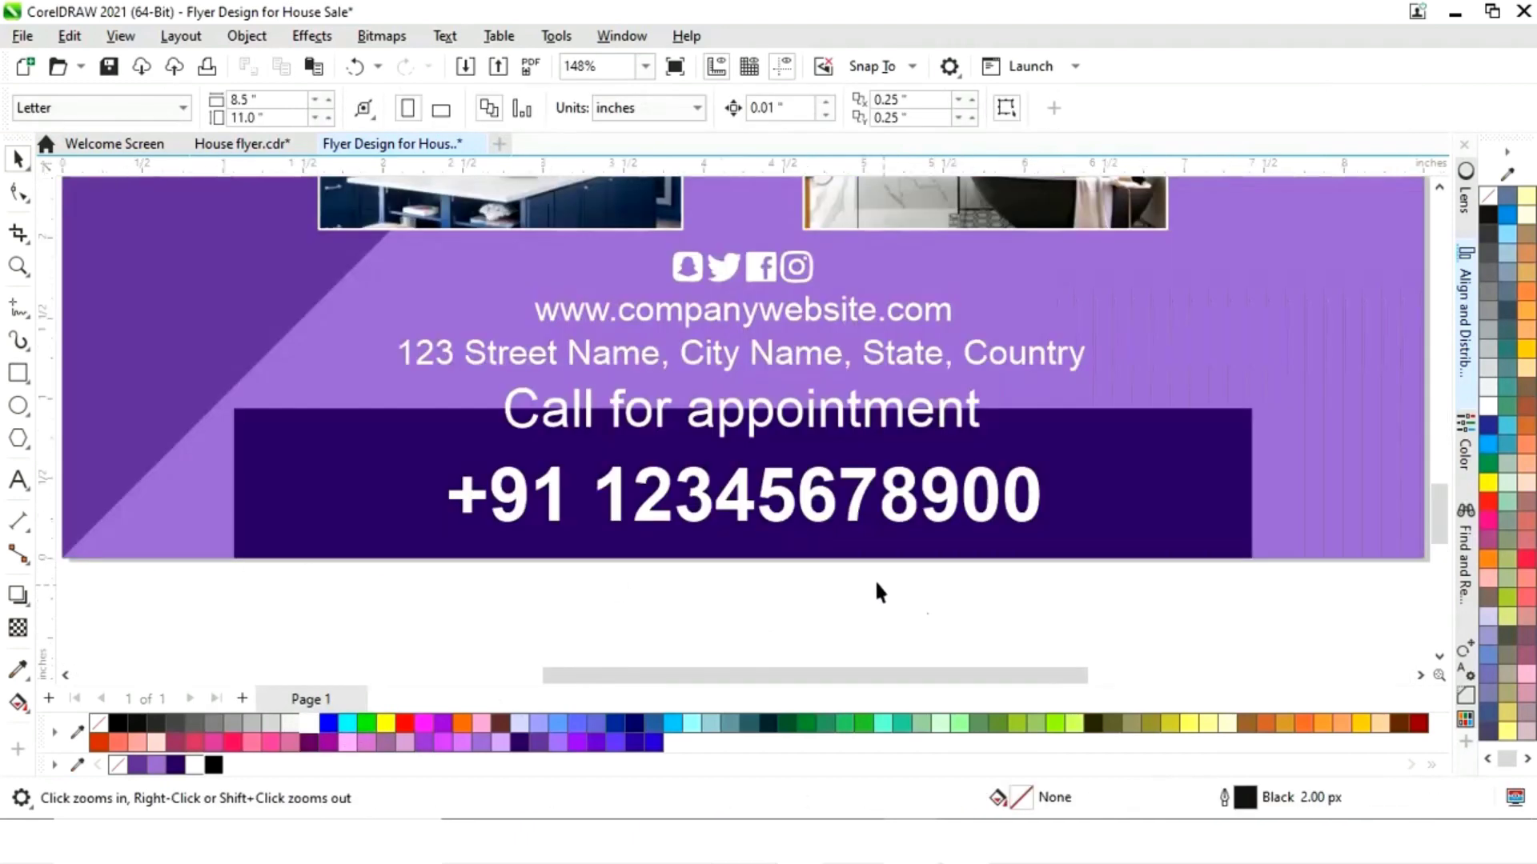
key("space")
left_click(833, 502)
left_click_drag(832, 503, 833, 517)
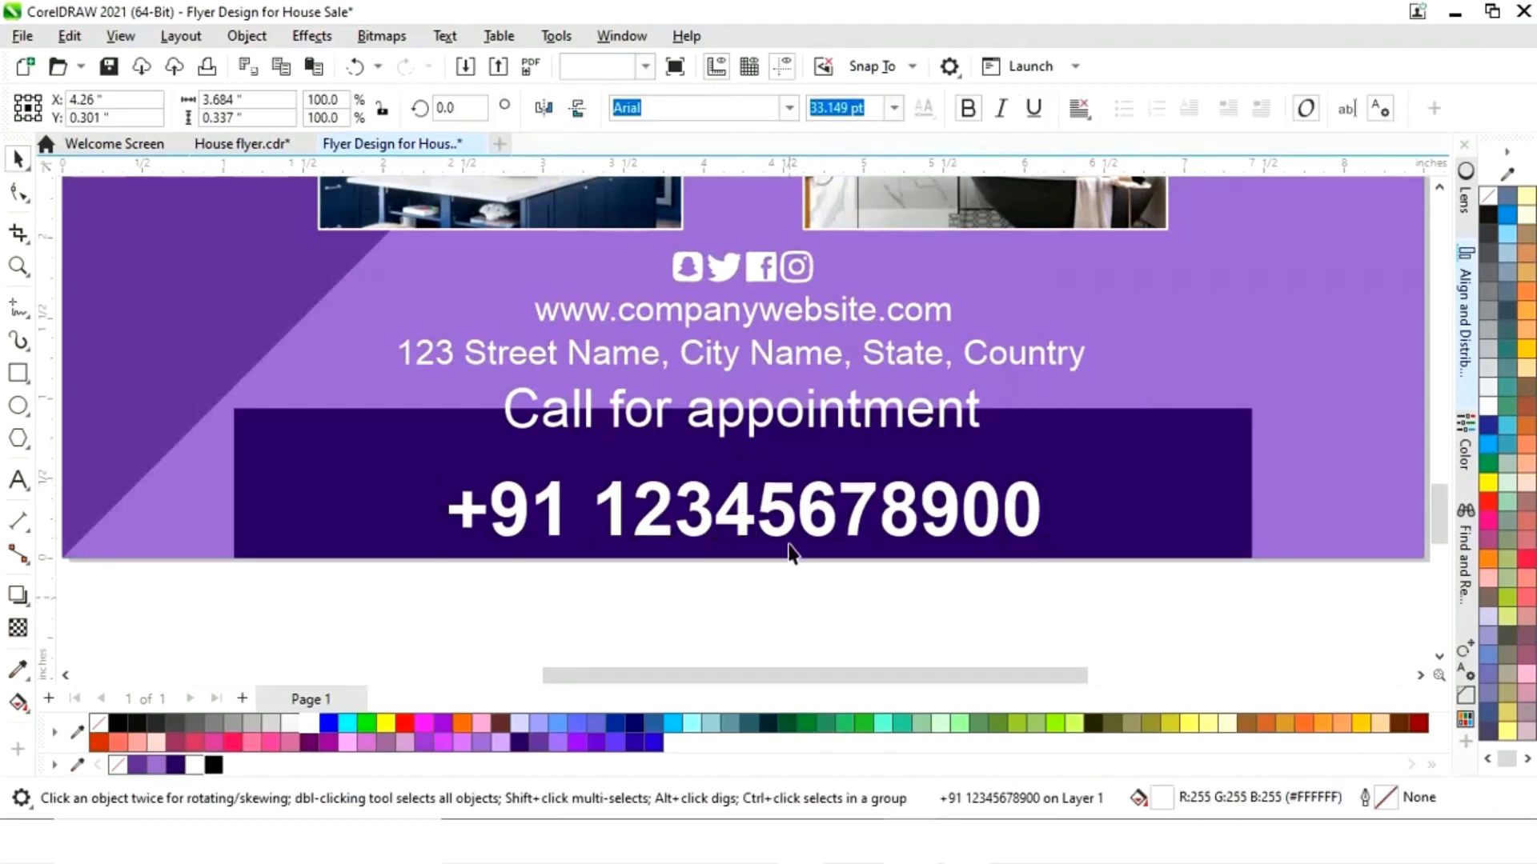
left_click(760, 432)
left_click_drag(760, 469, 762, 494)
left_click(836, 606)
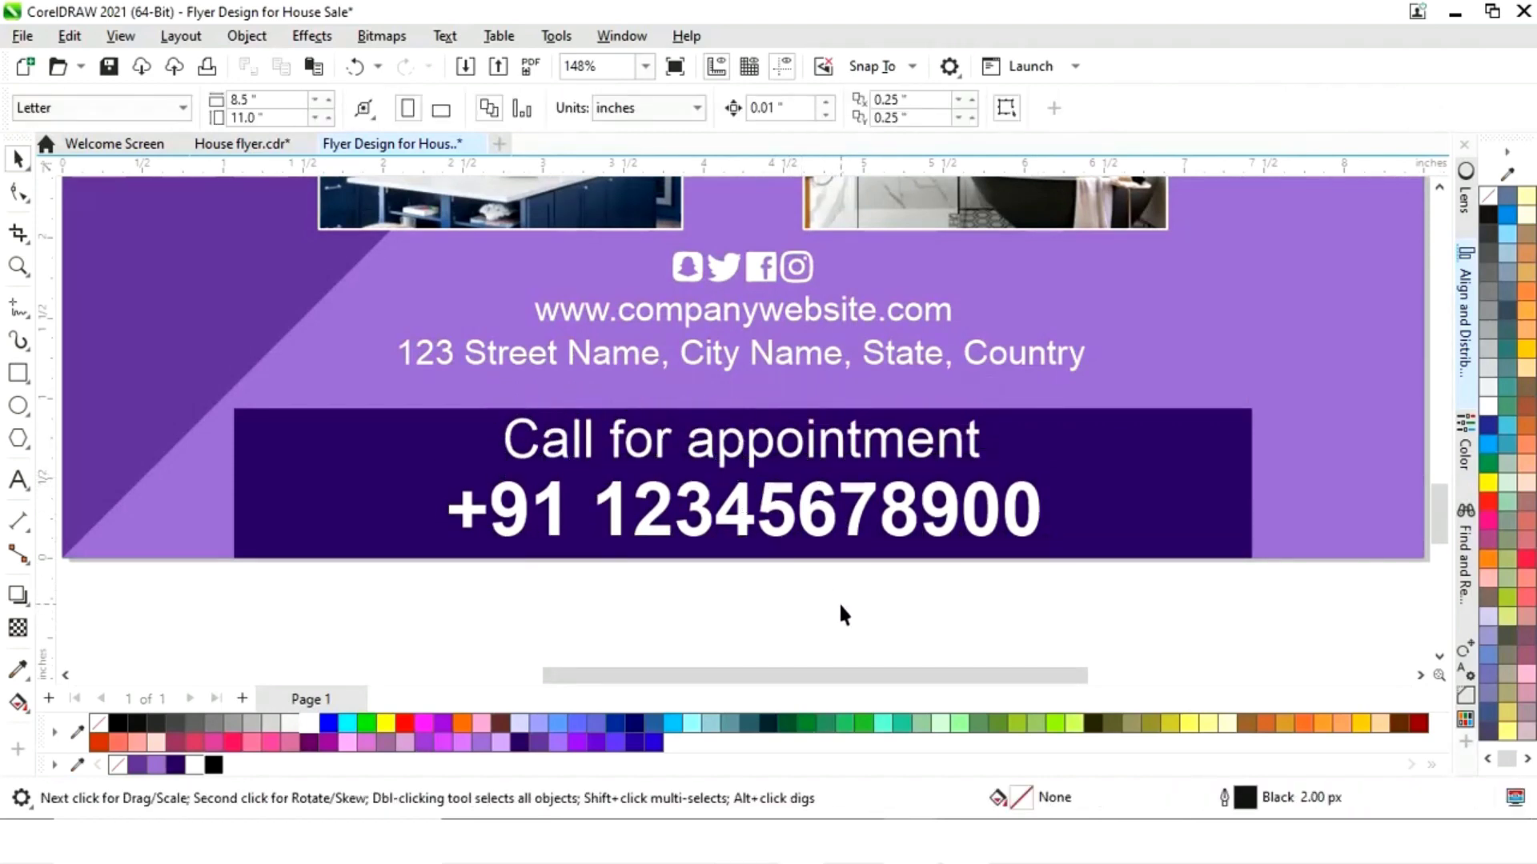
Centre the Call for appointment line and the phone number horizontally on the bottom band
left_click(812, 524)
left_click(836, 457, "shift")
left_click(1173, 483, "shift")
left_click(1187, 635)
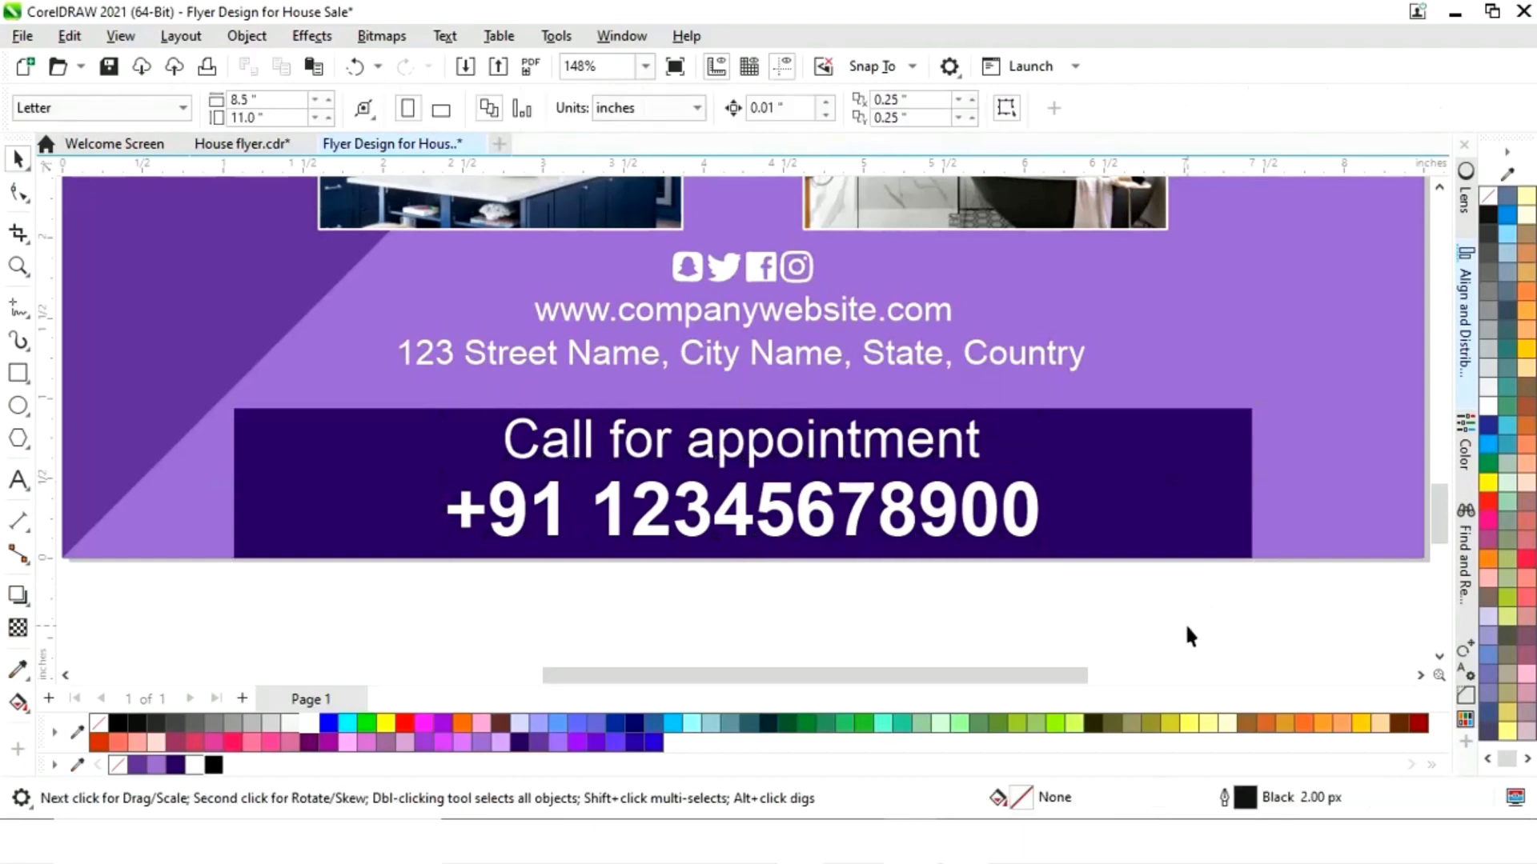
key("F3")
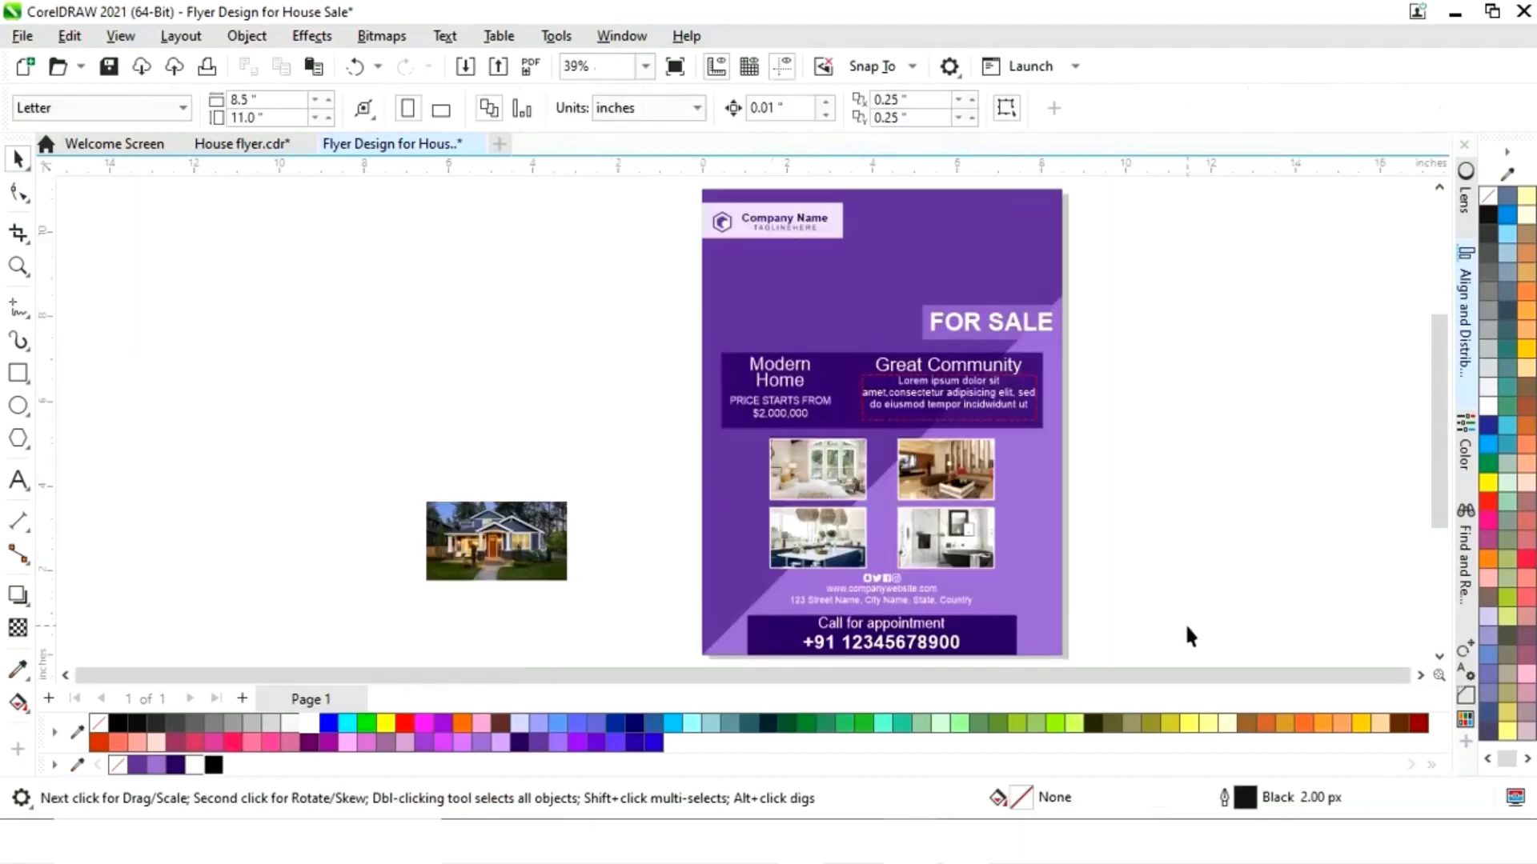
Enlarge the house exterior photo to about 9.28 by 5.22 in, wider than the page, and place it beside the flyer
left_click(564, 546)
left_click_drag(571, 503, 841, 348)
left_click_drag(624, 444, 885, 280)
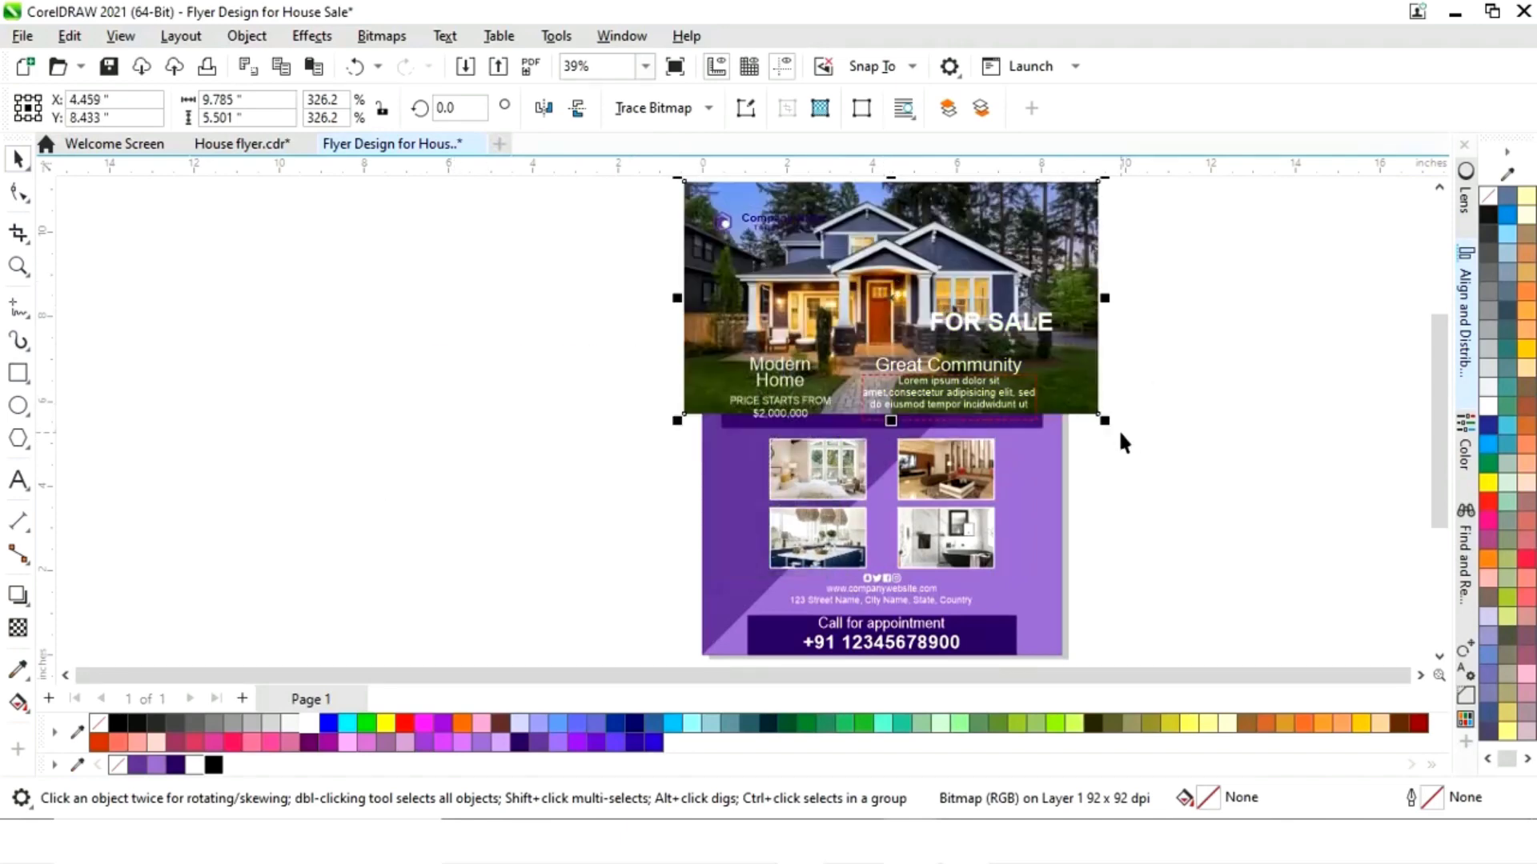
left_click_drag(1106, 426, 1093, 406)
left_click_drag(1040, 240, 554, 339)
PowerClip the enlarged house photo inside the flyer's page-size background rectangle
right_click(554, 339)
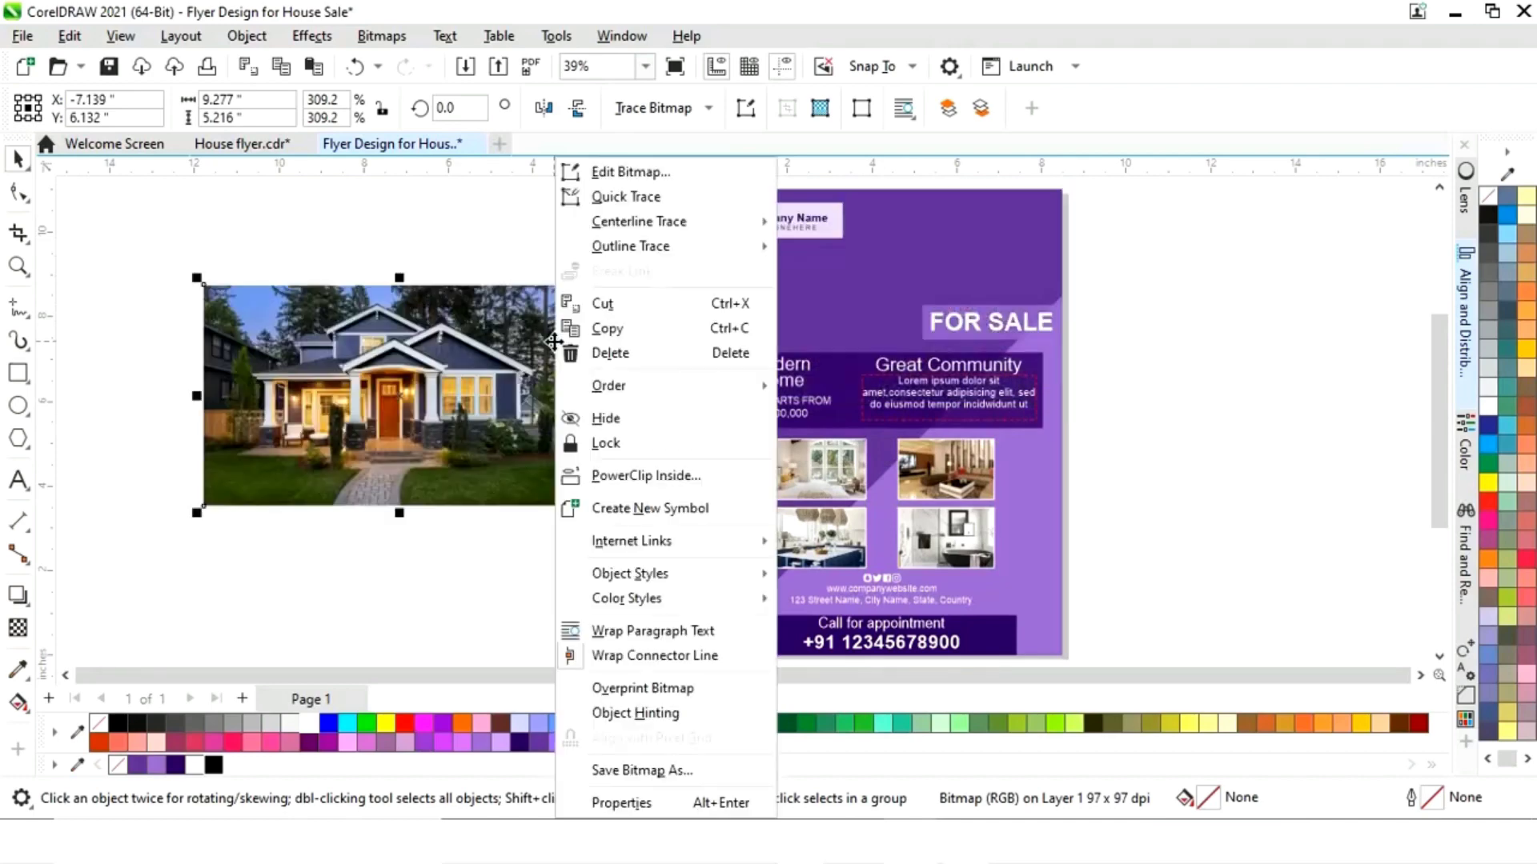
left_click(670, 478)
left_click(925, 230)
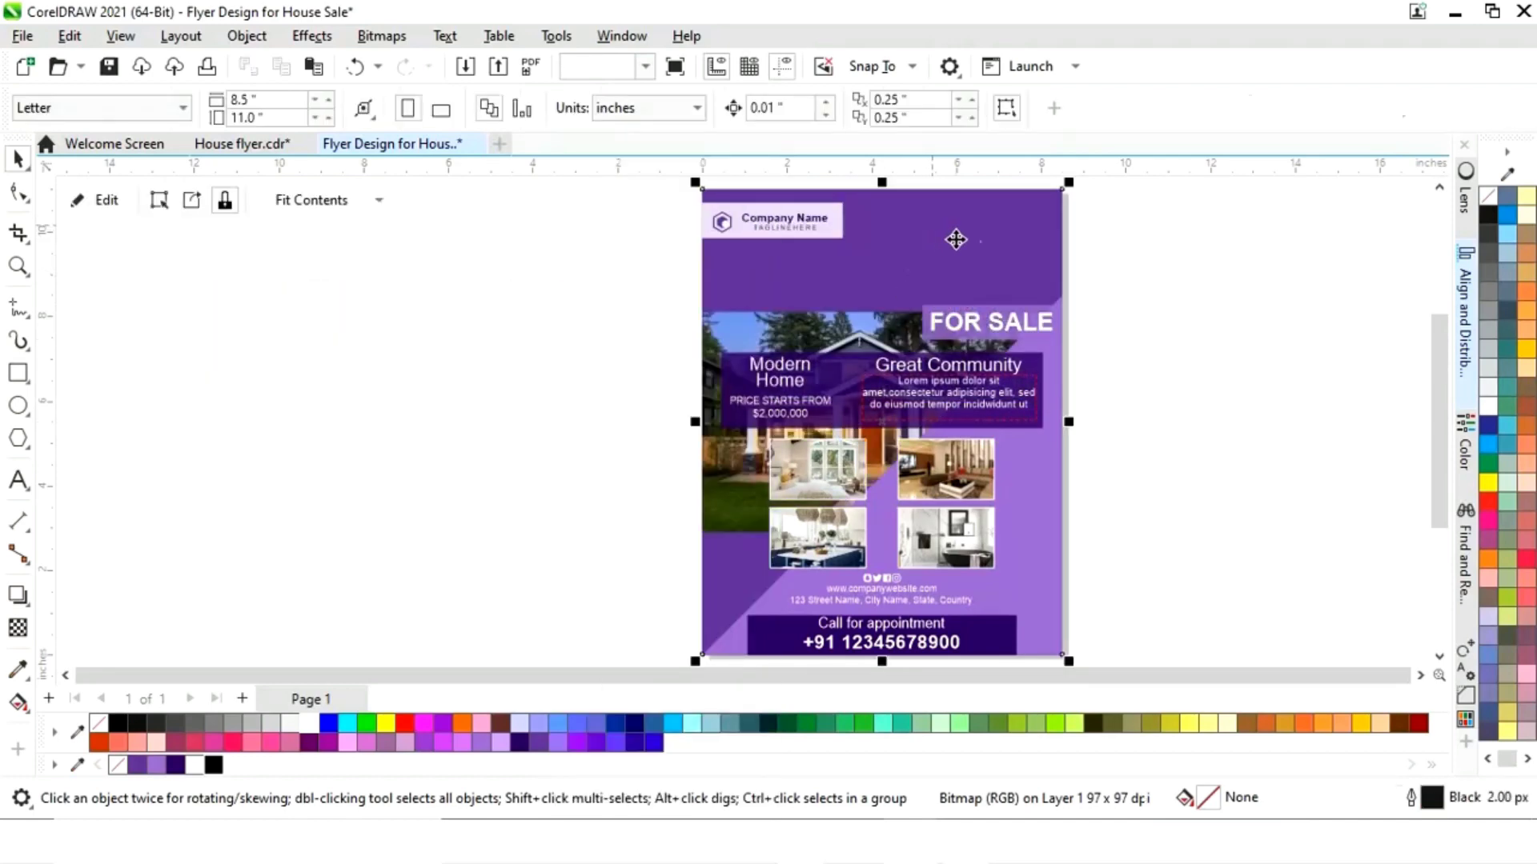
left_click(1221, 247)
Edit the PowerClip contents and raise the house photo to about Y 8.45 in so it fills the page's upper part
left_click(882, 329)
left_click(108, 200)
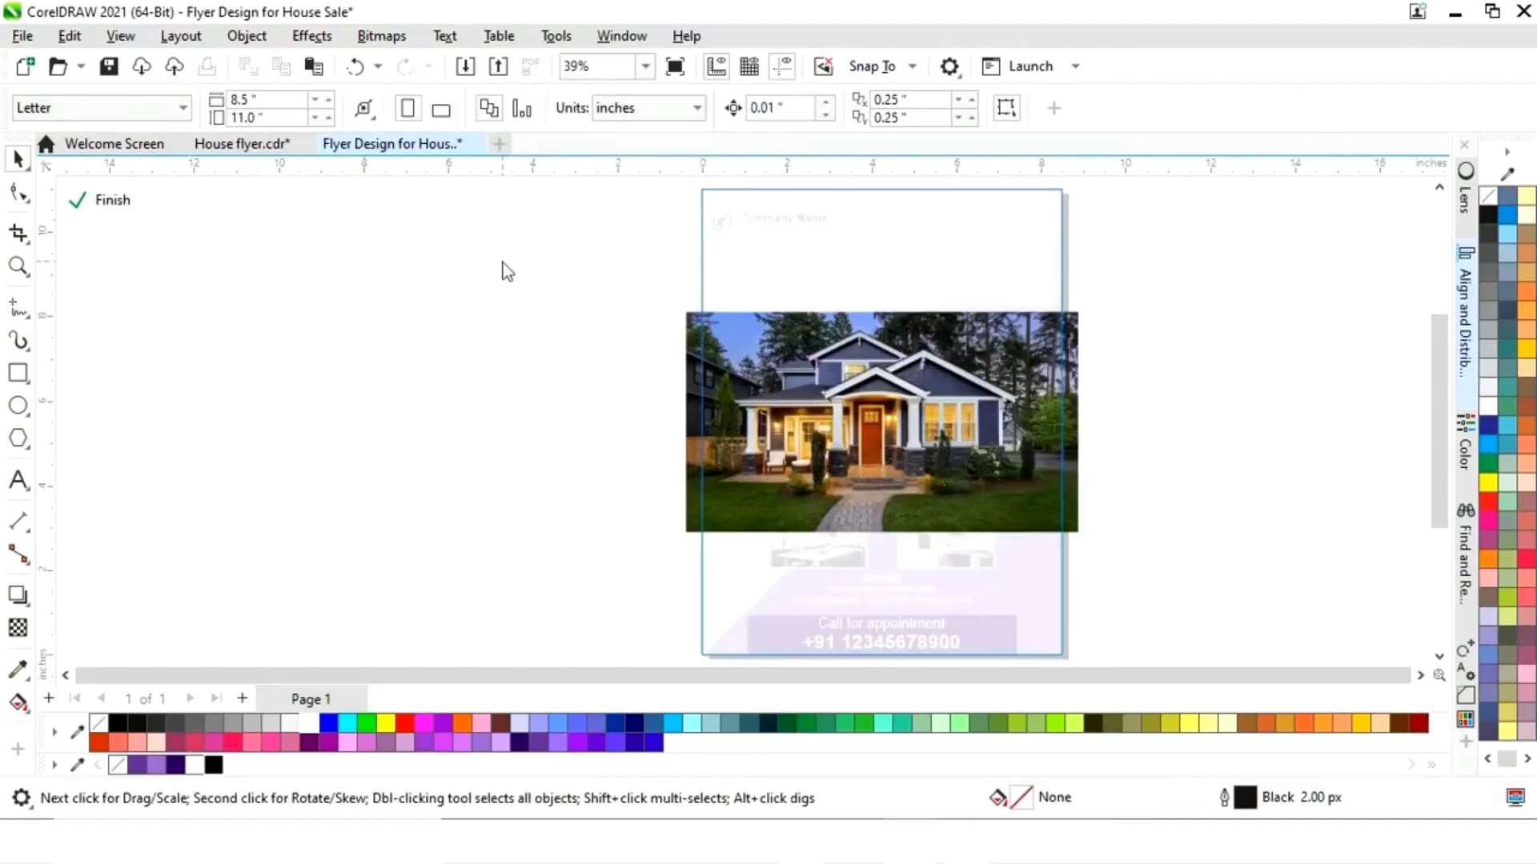
left_click(847, 324)
left_click_drag(906, 389, 906, 370)
key("Up")
key("Up")
key("Up")
key("Up")
key("Up")
key("Up")
key("Up")
key("Up")
key("Up")
key("Up")
key("Up")
key("Up")
key("Up")
key("Up")
key("Up")
key("Up")
key("Up")
key("Up")
key("Up")
key("Up")
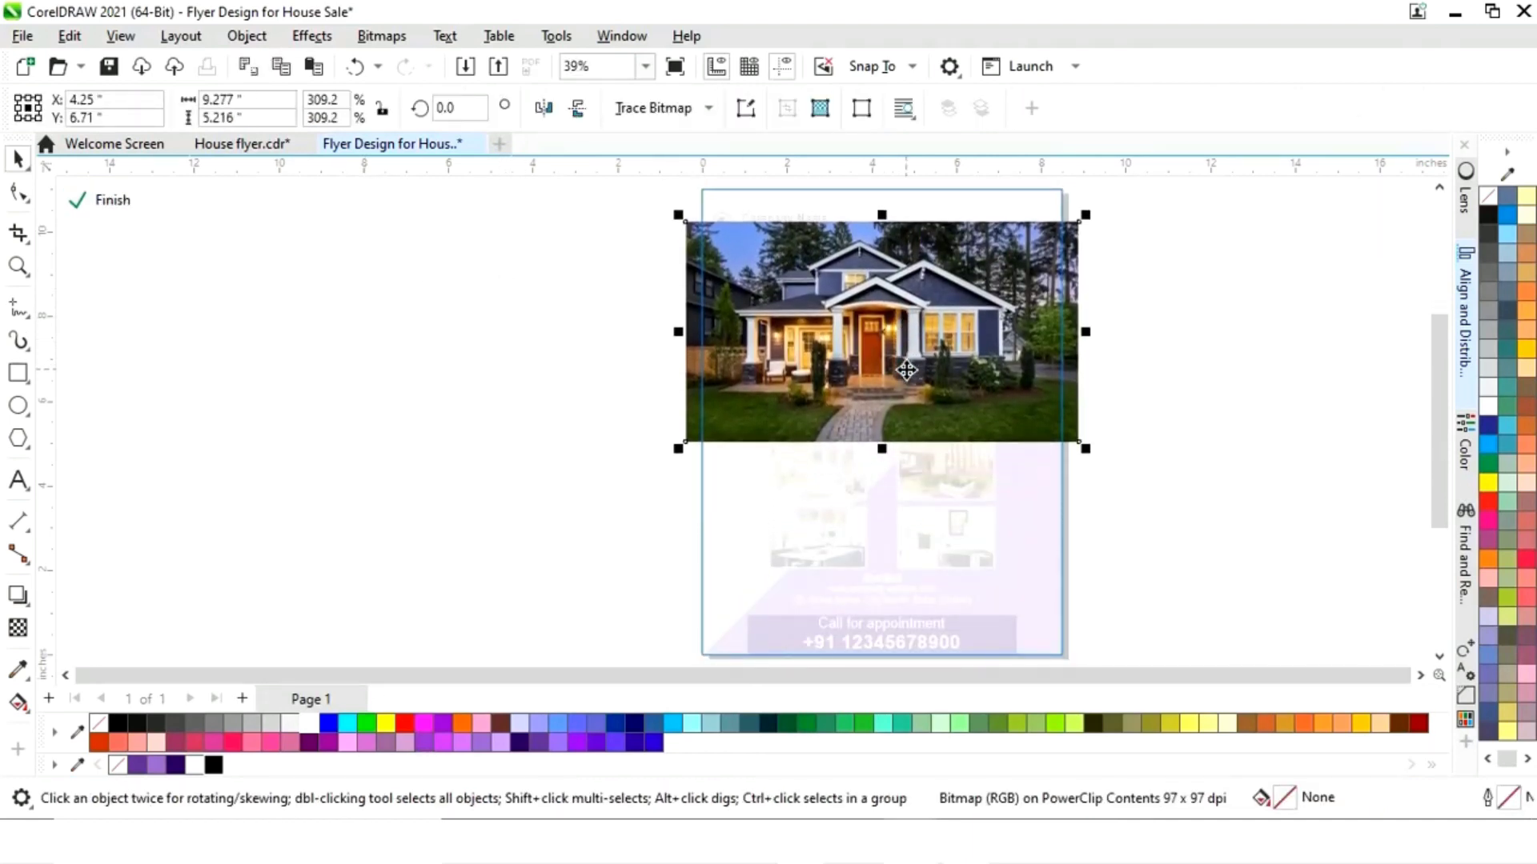
key("Up")
key("Up")
key("Up")
key("Up")
left_click(112, 200)
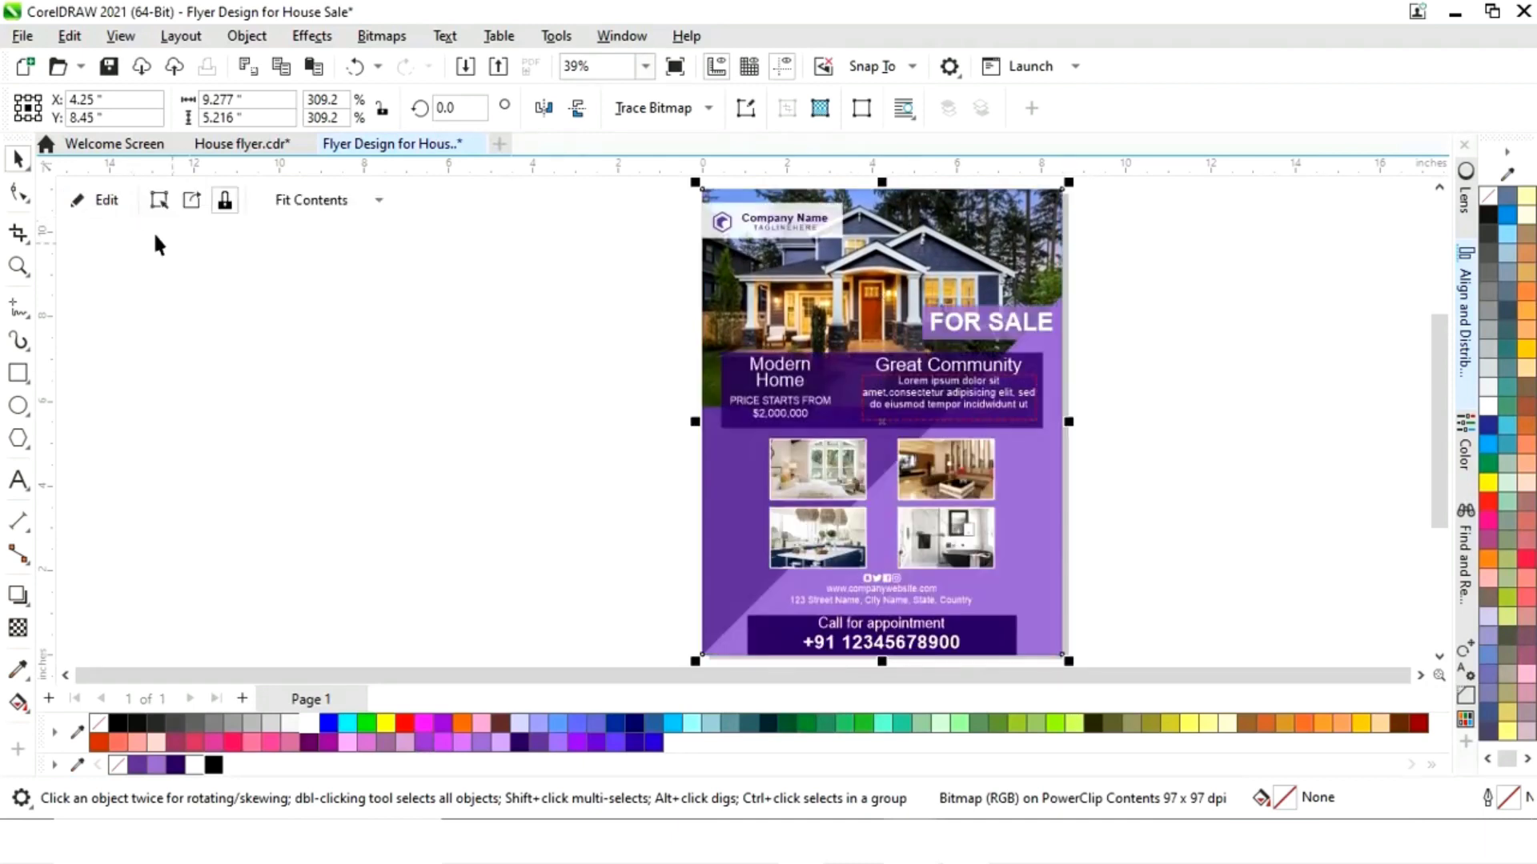
left_click(446, 362)
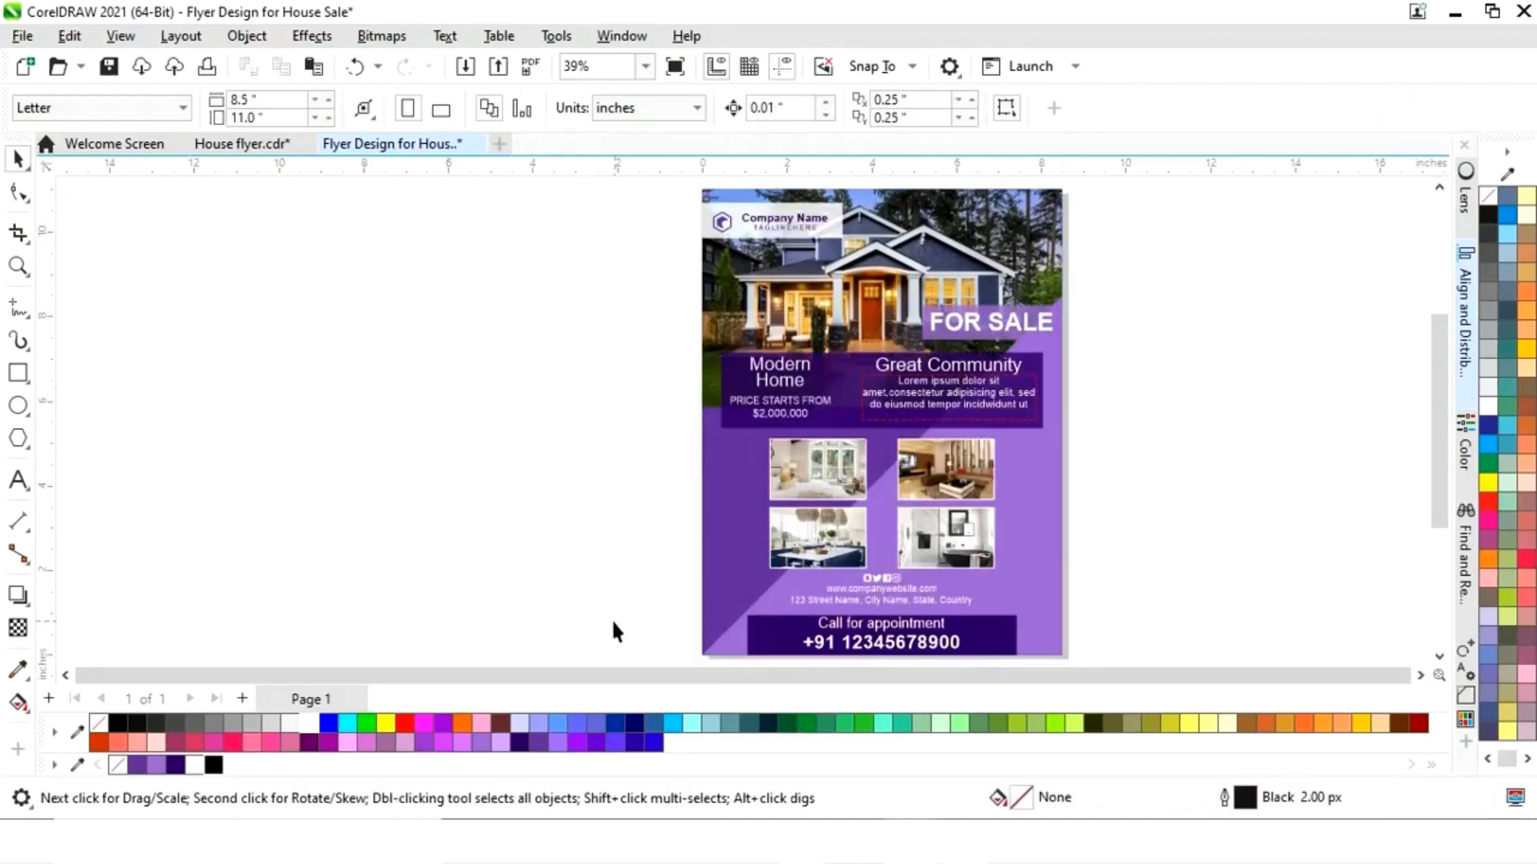
Nudge the social icons, website and address lines down to about Y 1.51 in, away from the room photos
left_click_drag(997, 559, 1007, 555)
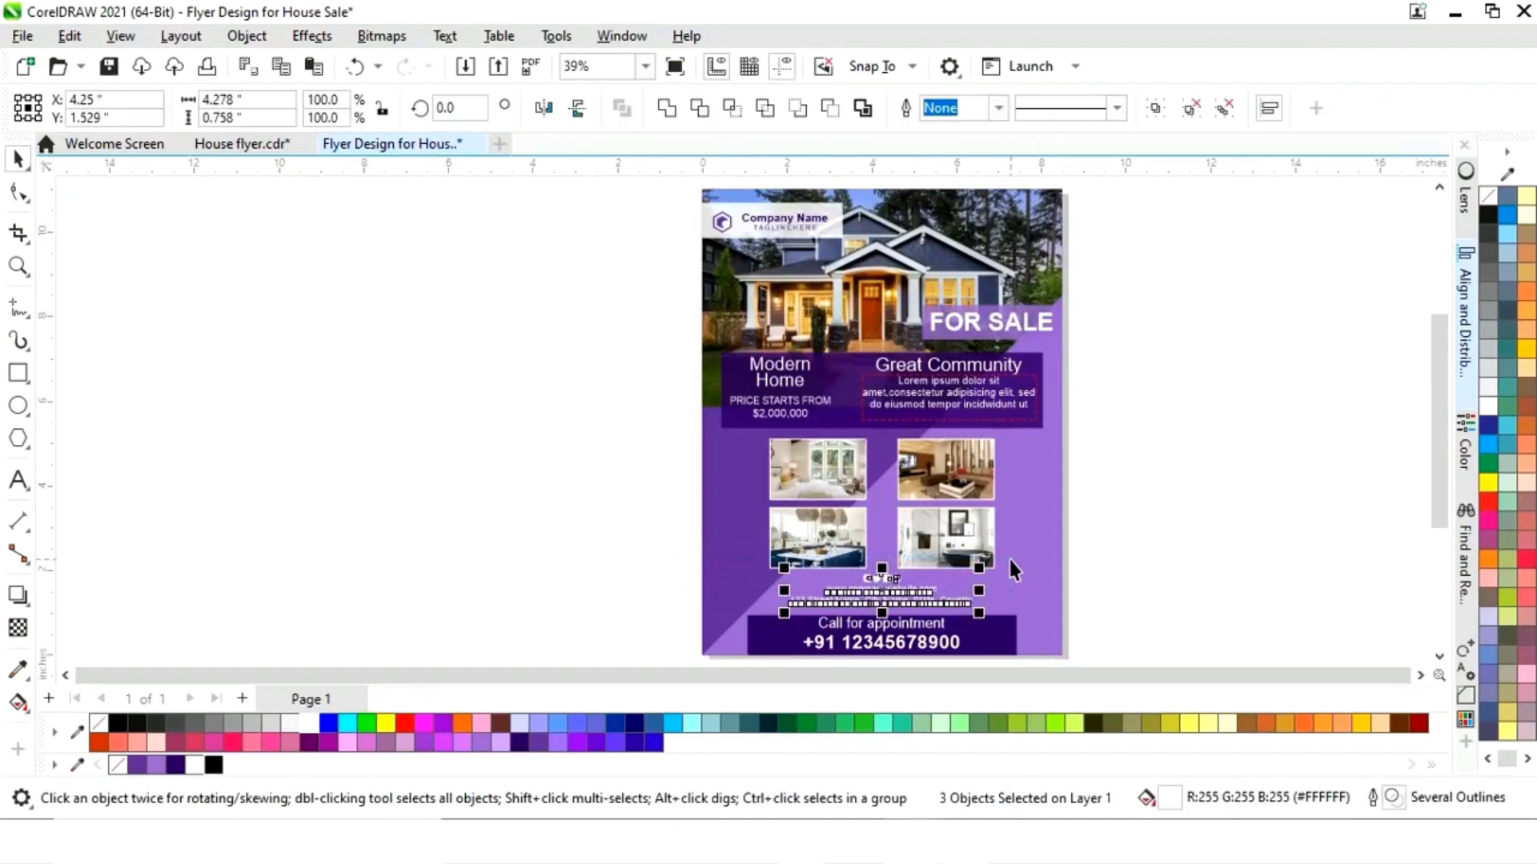
key("Down")
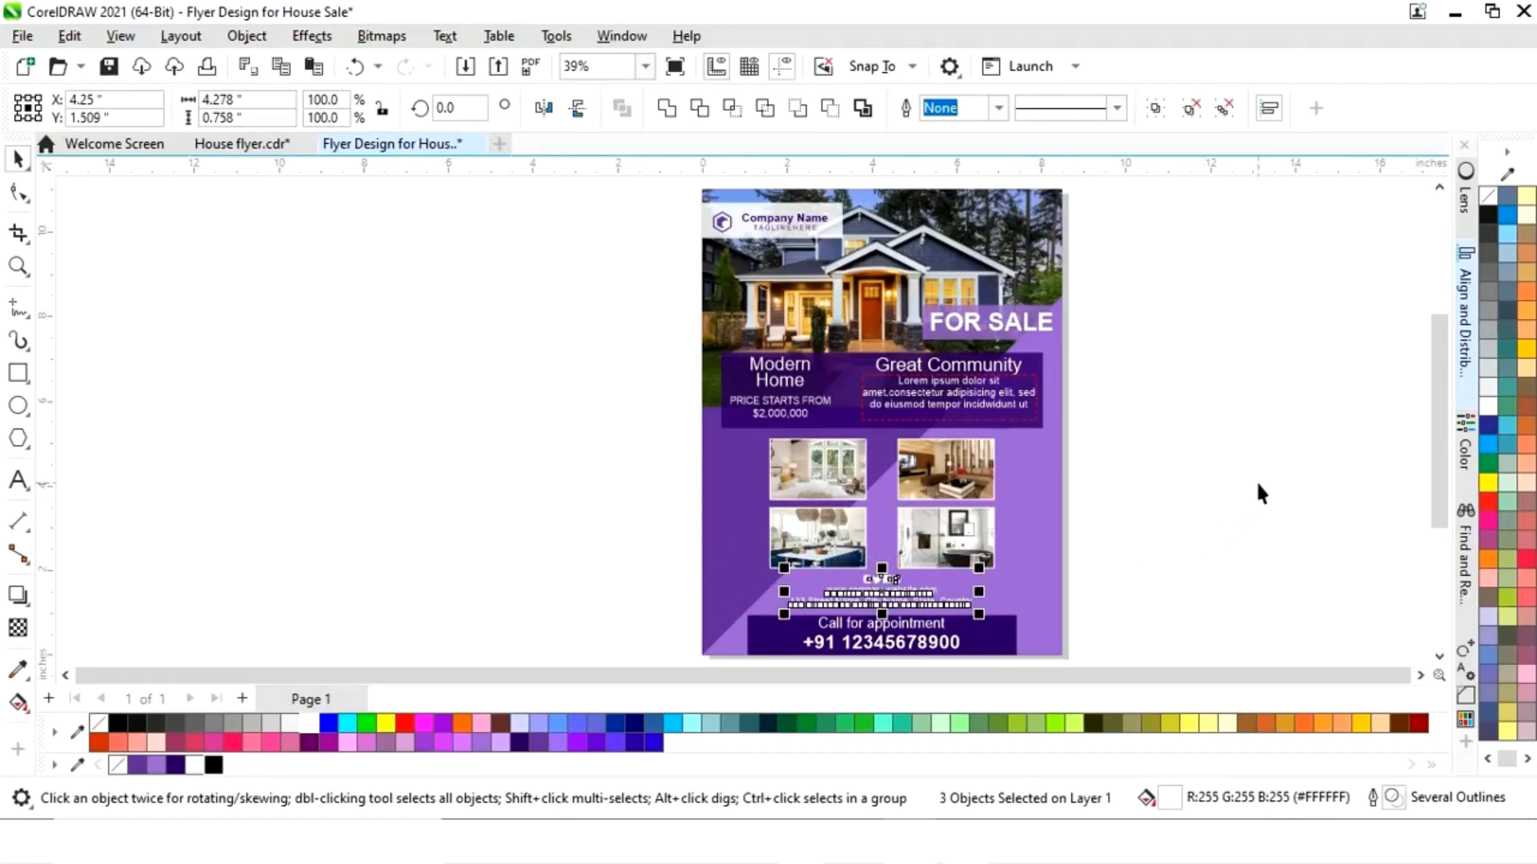
left_click(1256, 479)
Extend the Lorem ipsum text frame downward to fit a fourth line and shift the middle band's texts slightly down
scroll(1283, 471, "right", 3)
left_click(898, 413)
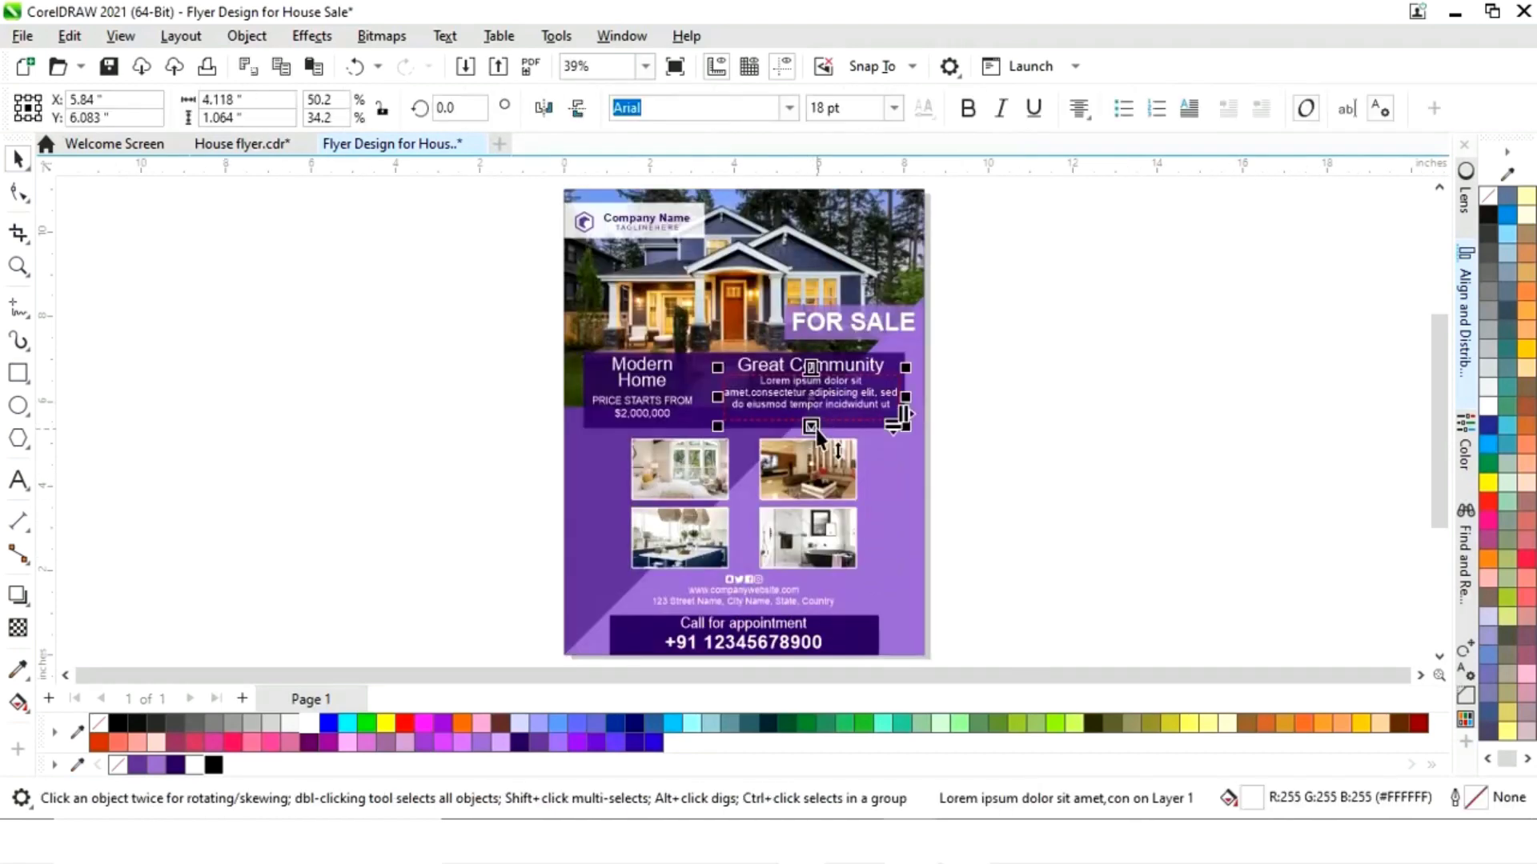
left_click_drag(899, 413, 902, 423)
left_click(856, 424)
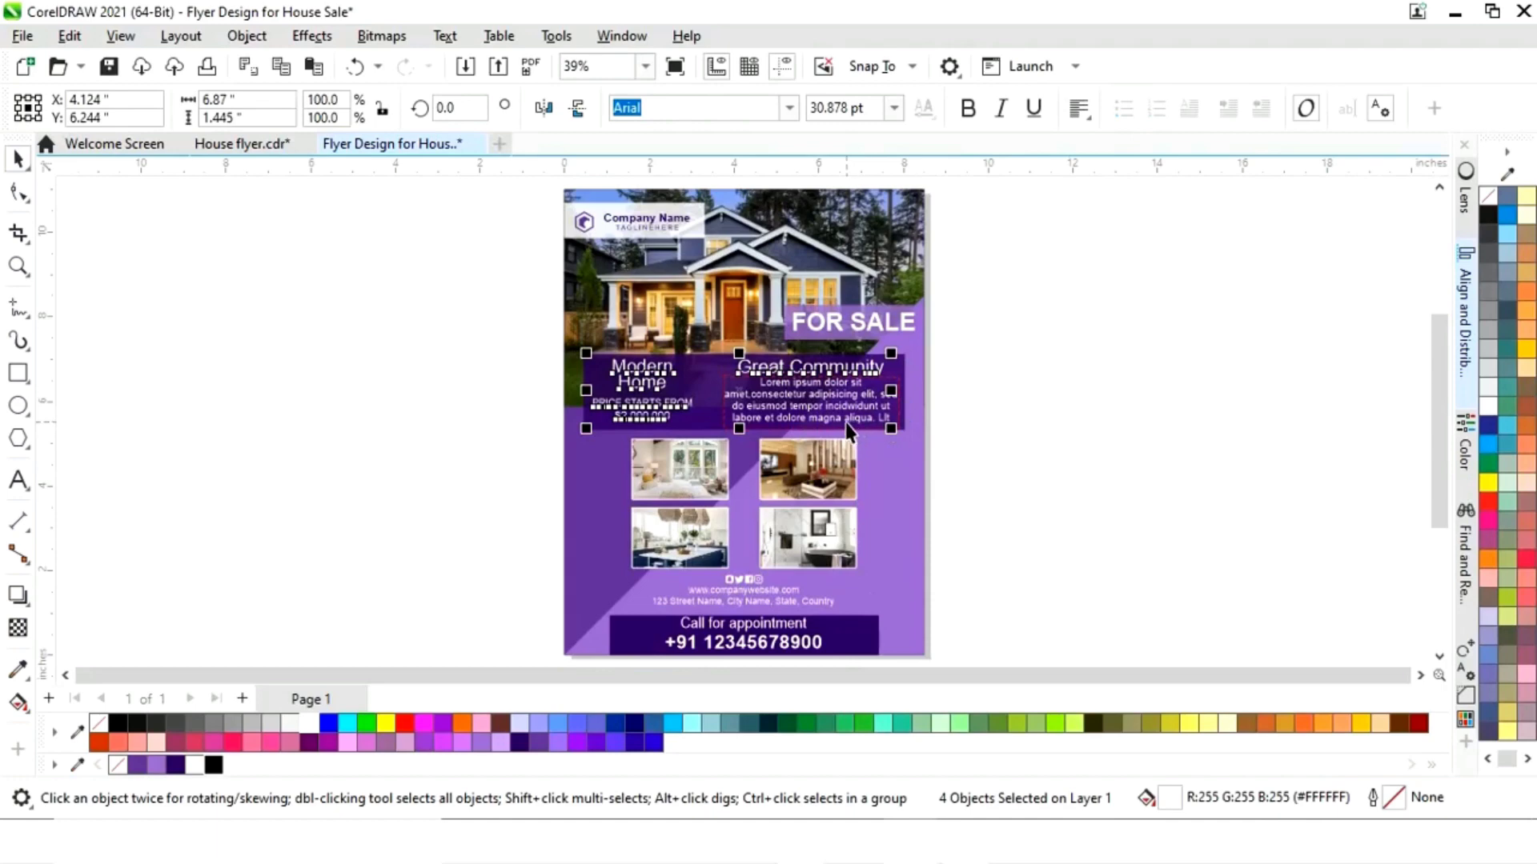
left_click(1088, 417)
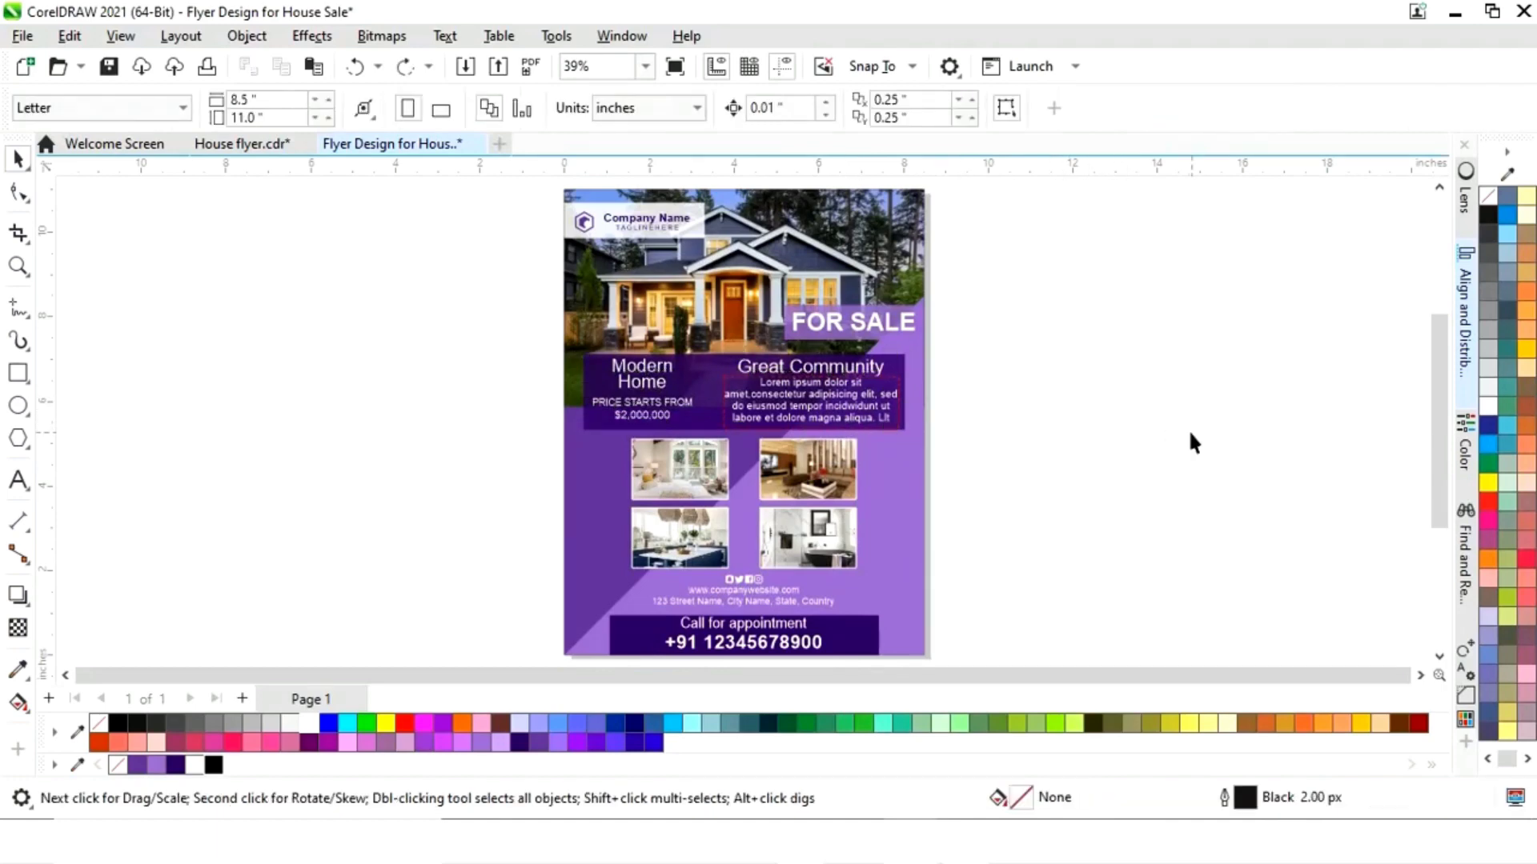